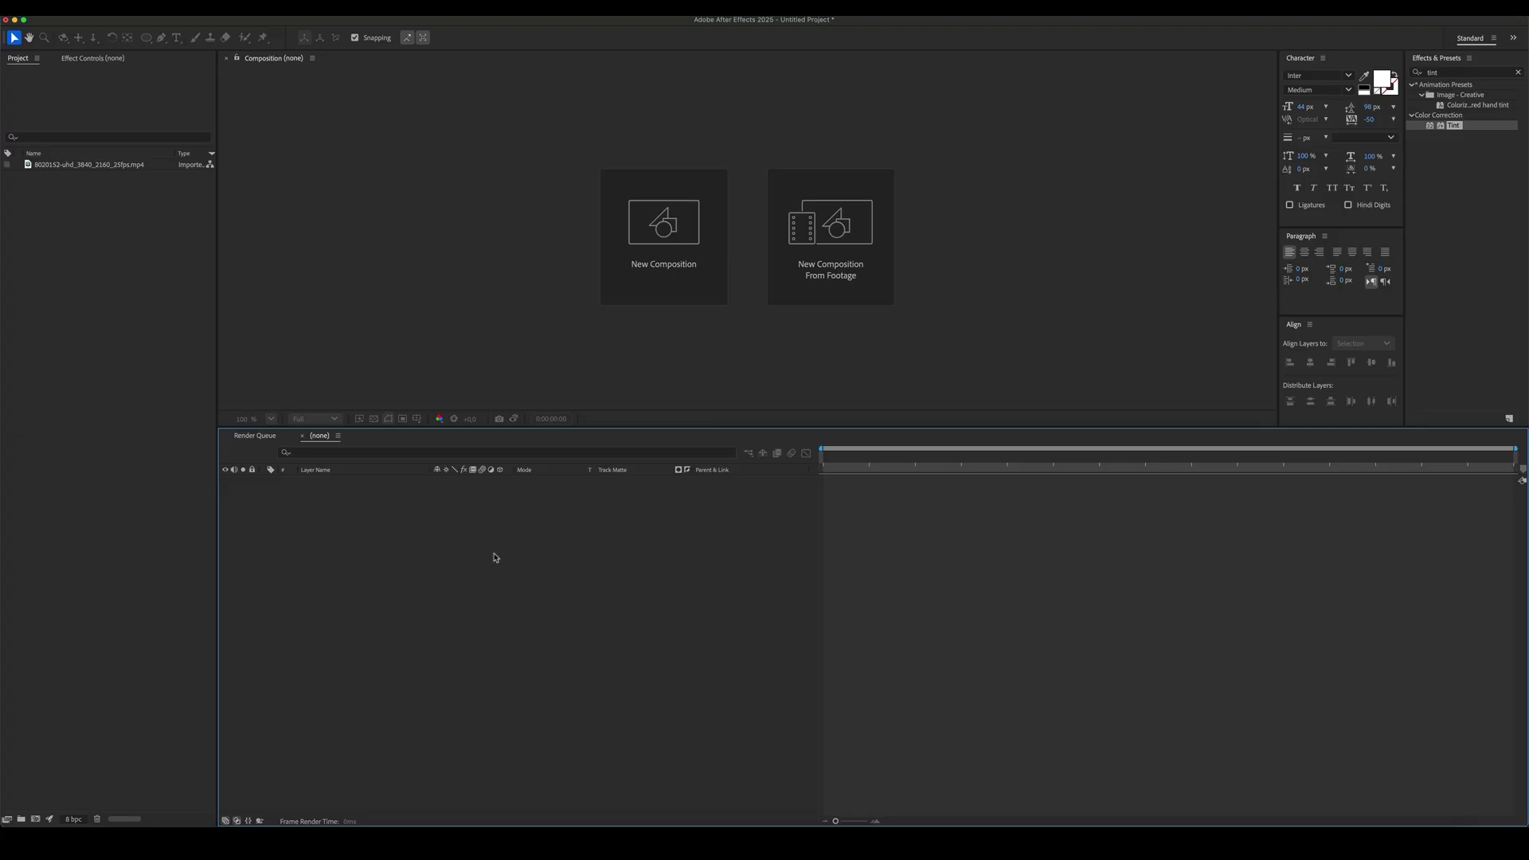
Step: Create a 1920 x 1080, 30 fps composition lasting 10 seconds and add the imported video footage to it
key("Return")
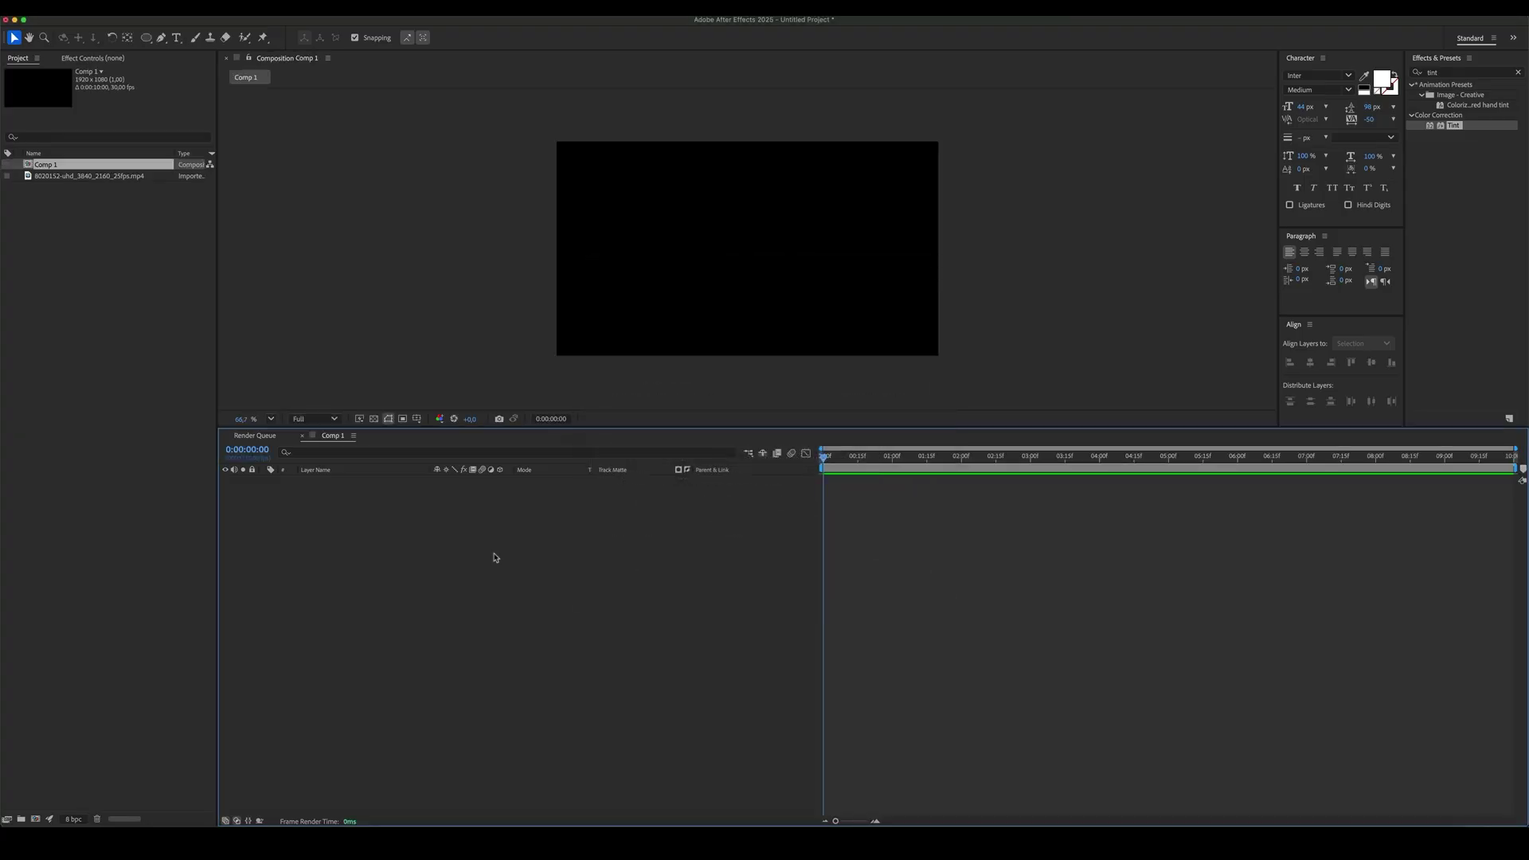
left_click(86, 177)
left_click_drag(399, 538, 403, 536)
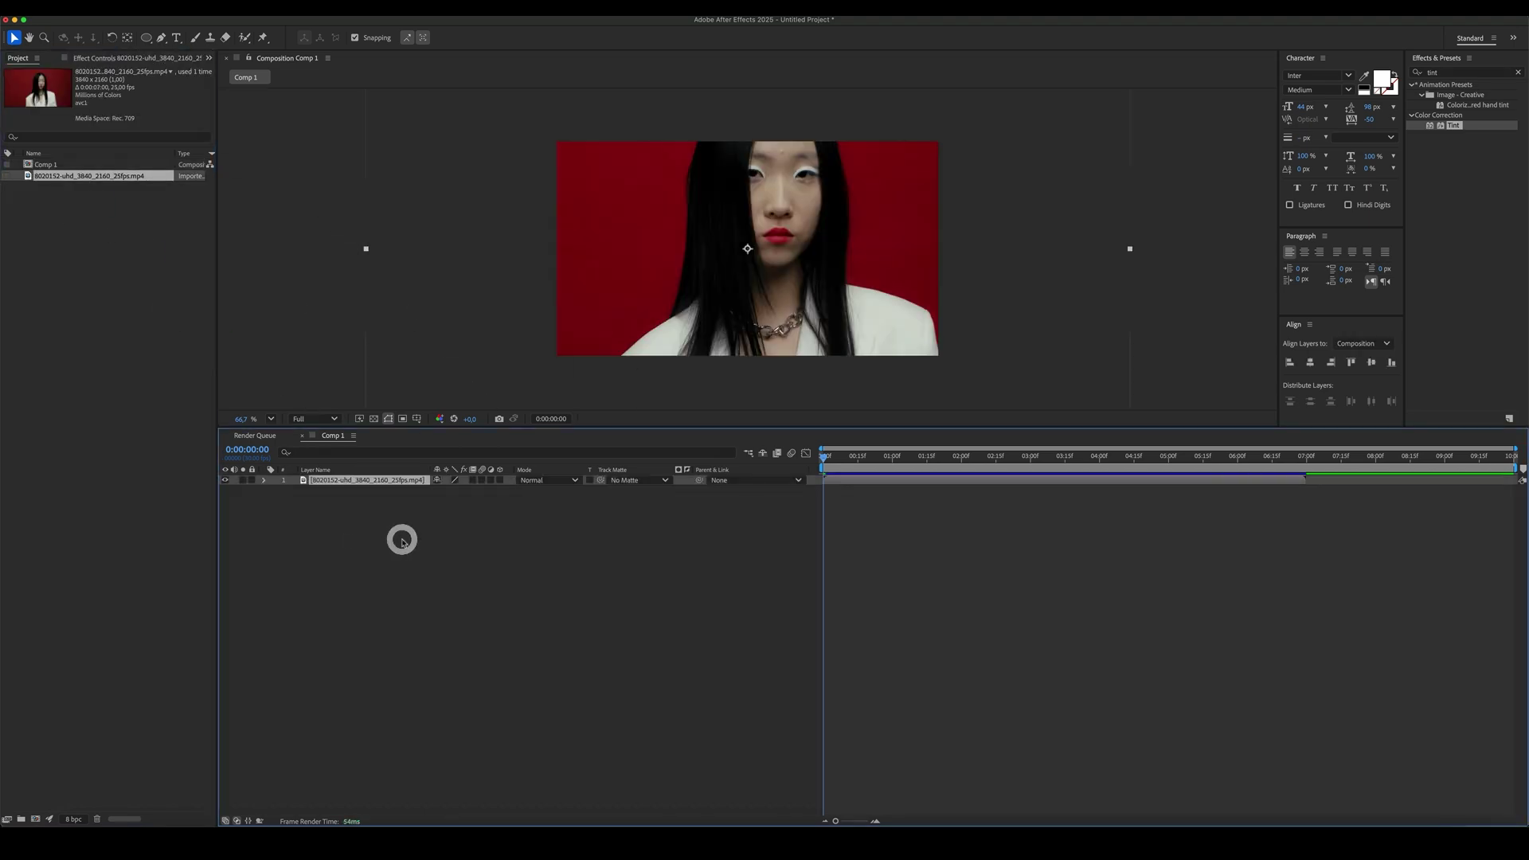
Step: Scale the footage layer down to 50%
left_click(447, 491)
type("50")
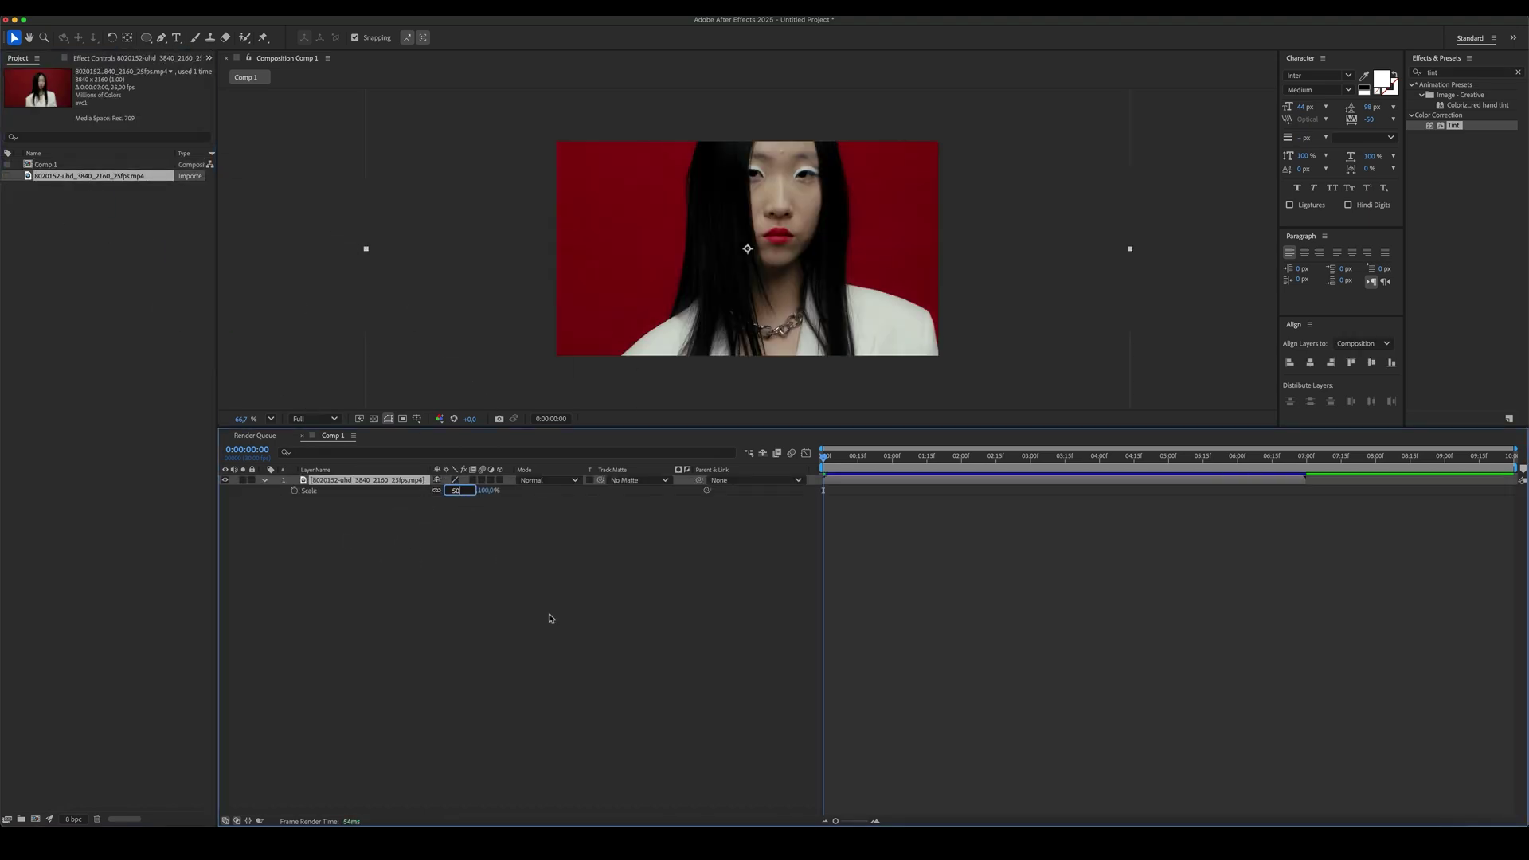
left_click(546, 611)
Step: Add an adjustment layer above the footage and name it Effects
right_click(544, 603)
mouse_move(613, 608)
left_click(721, 707)
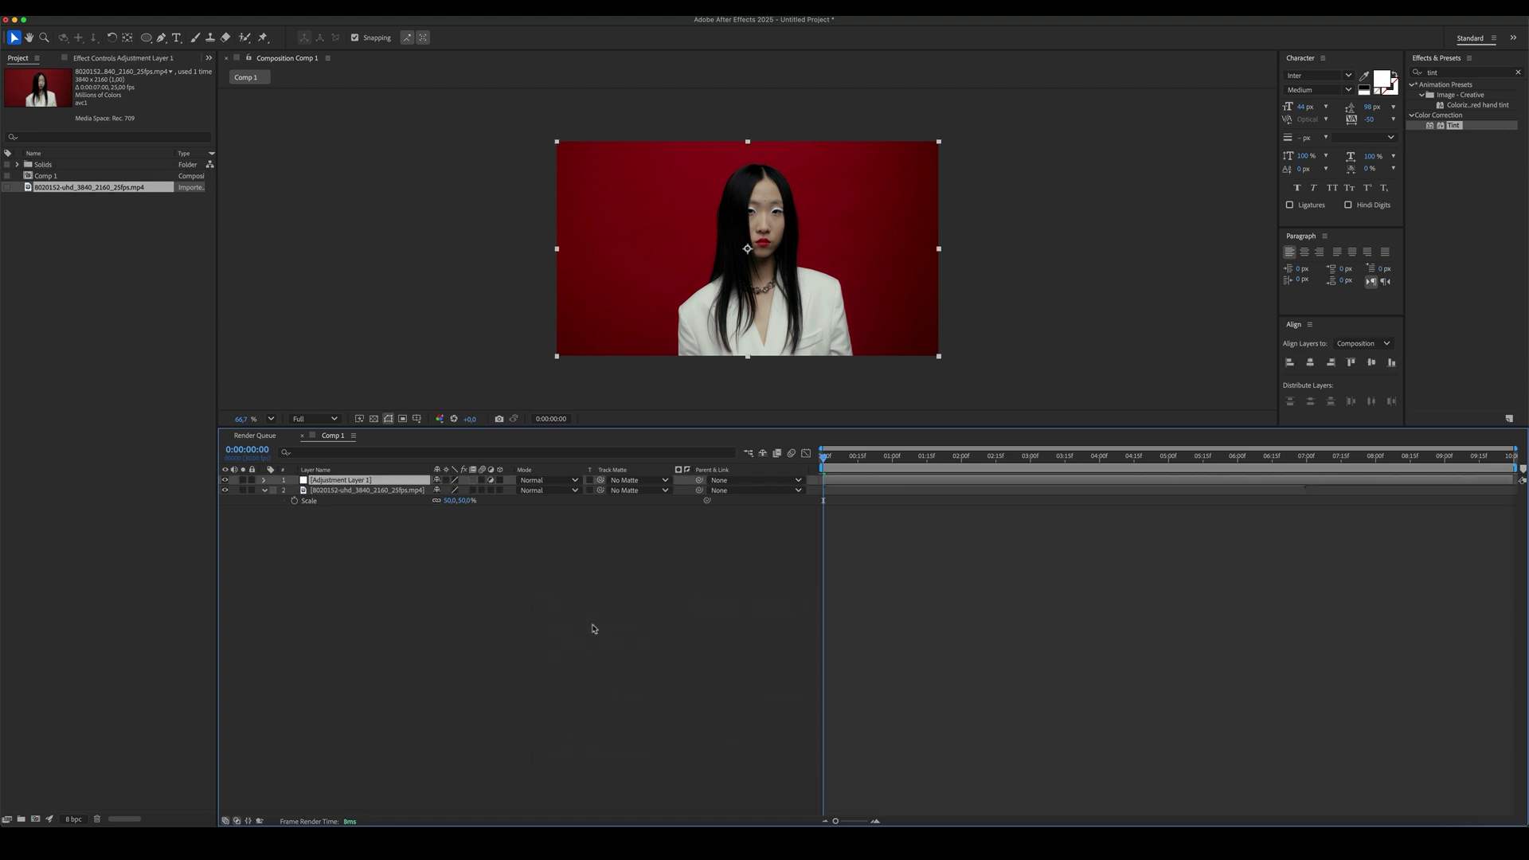
key("Return")
type("Effects")
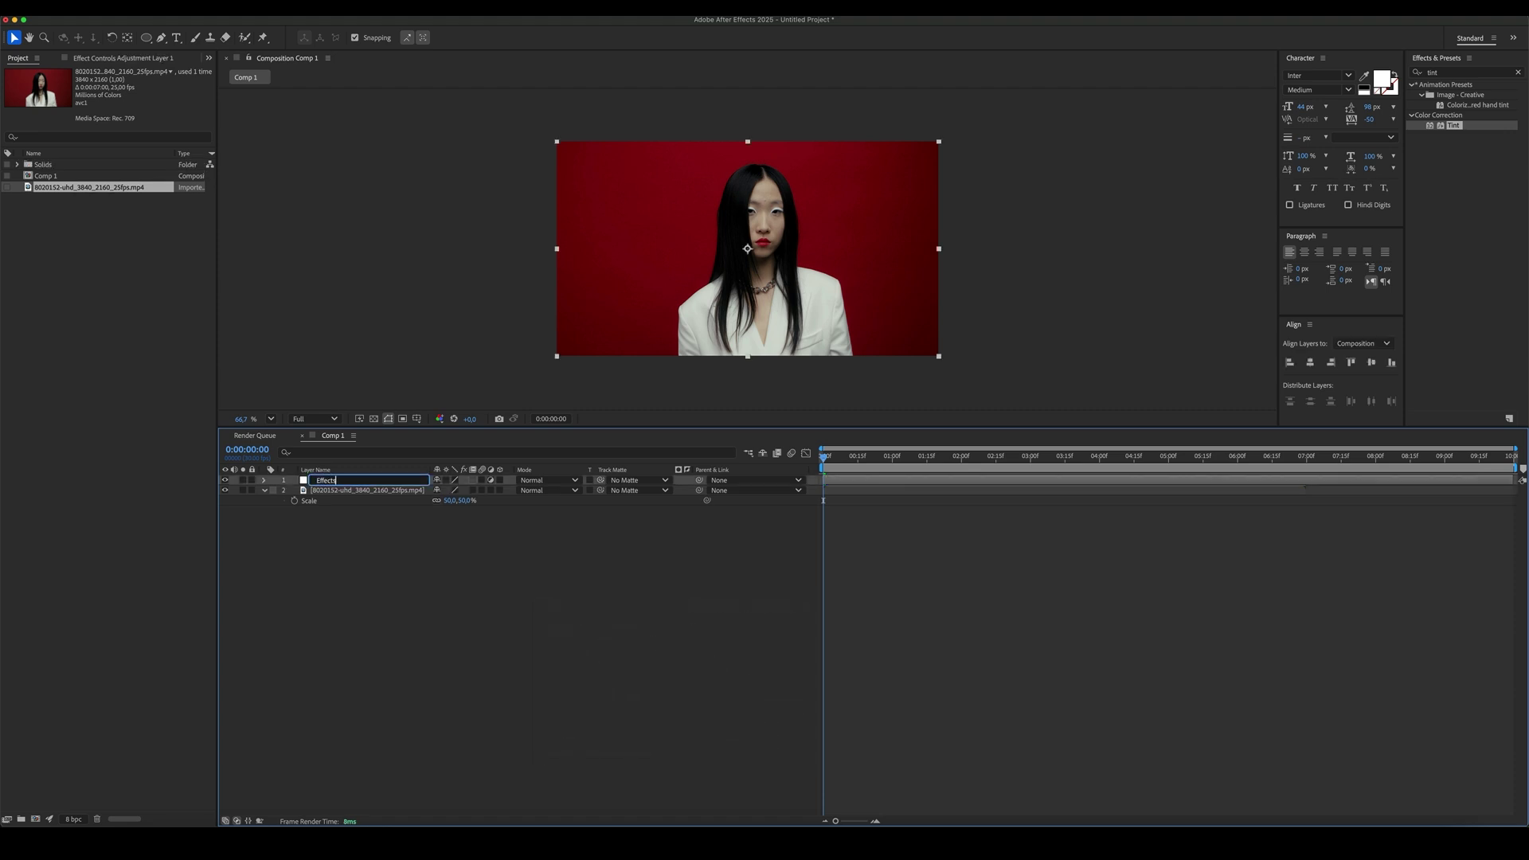
key("Return")
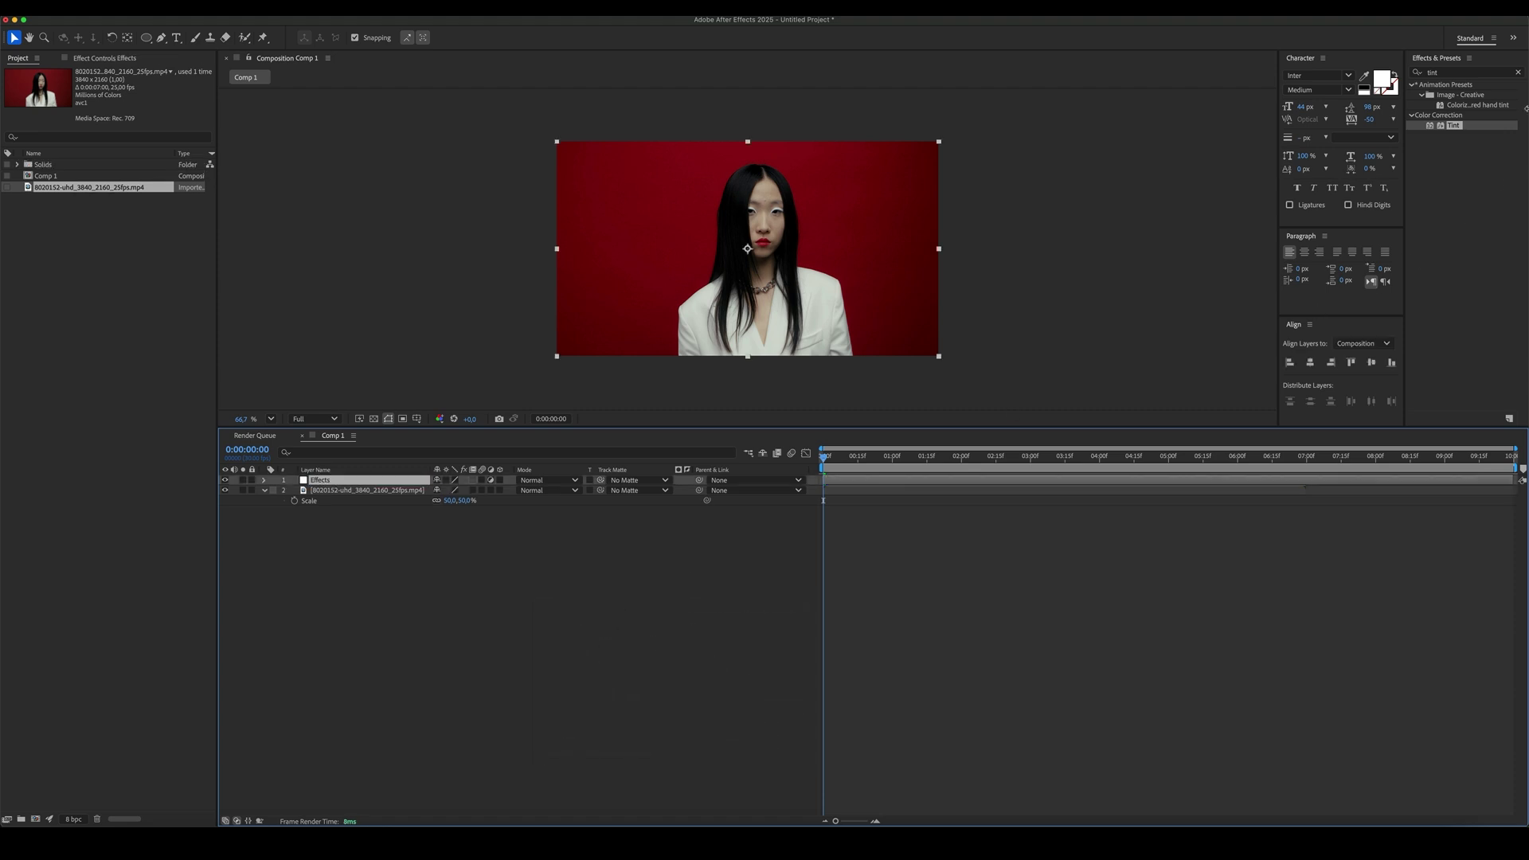
Step: Apply a Slider Control to the Effects layer and set its Slider to 15
left_click(1495, 70)
type("s")
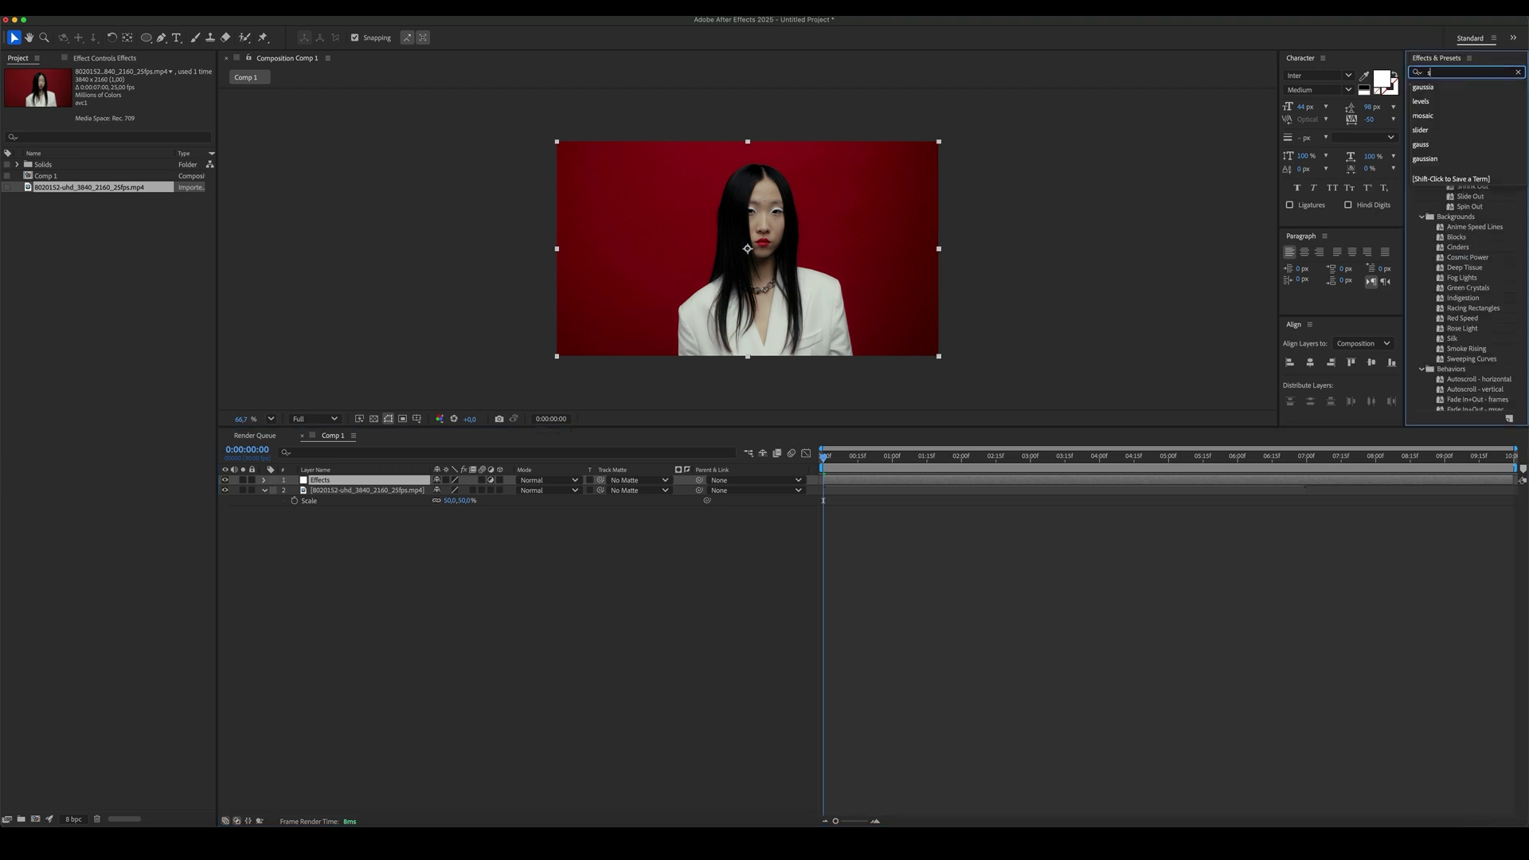
type("lider")
double_click(1457, 95)
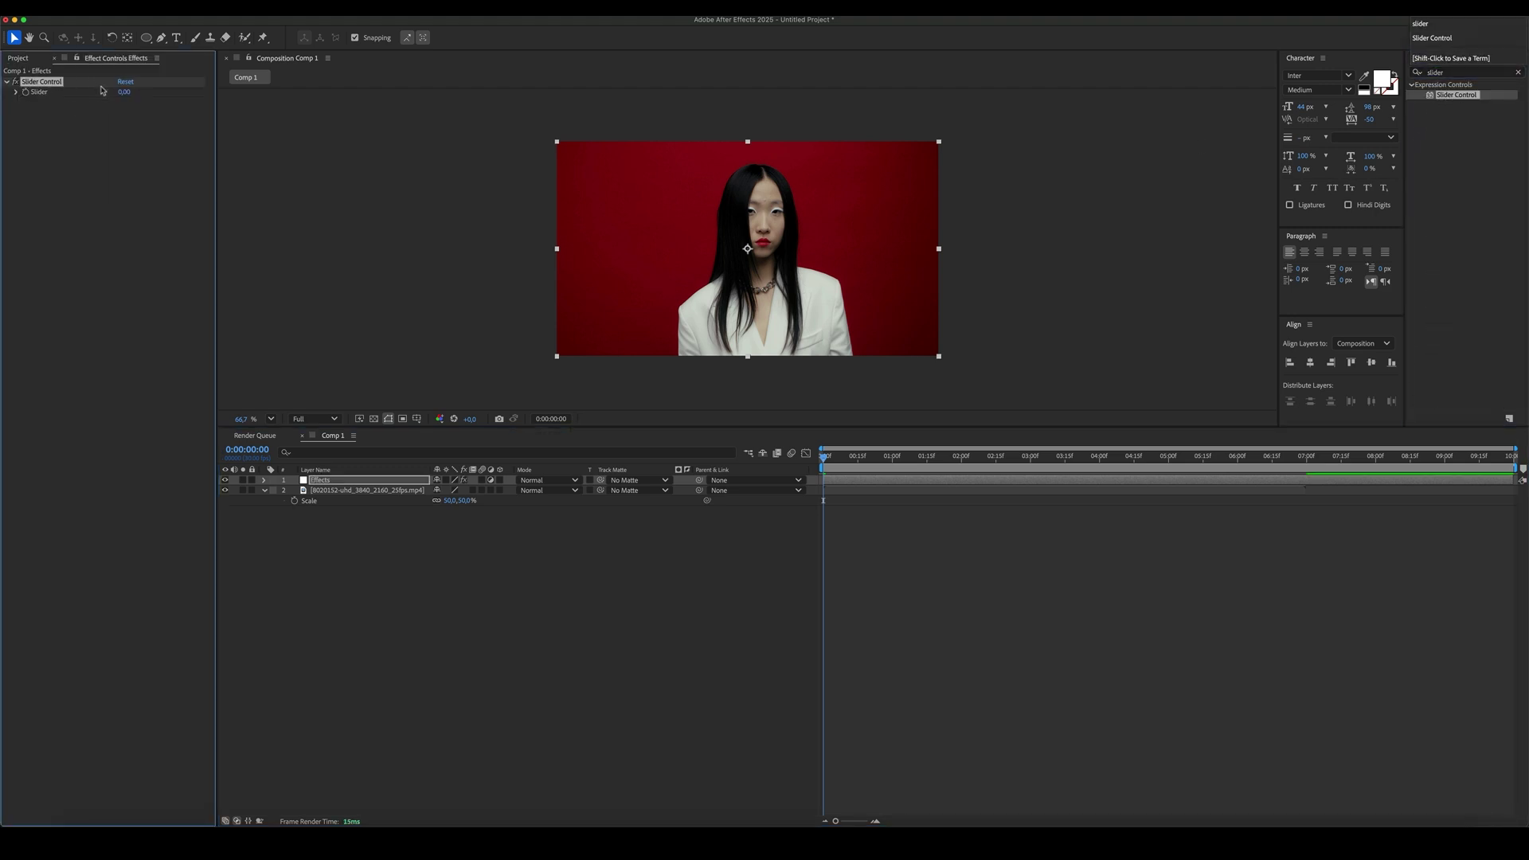
left_click_drag(123, 92, 136, 92)
left_click(430, 590)
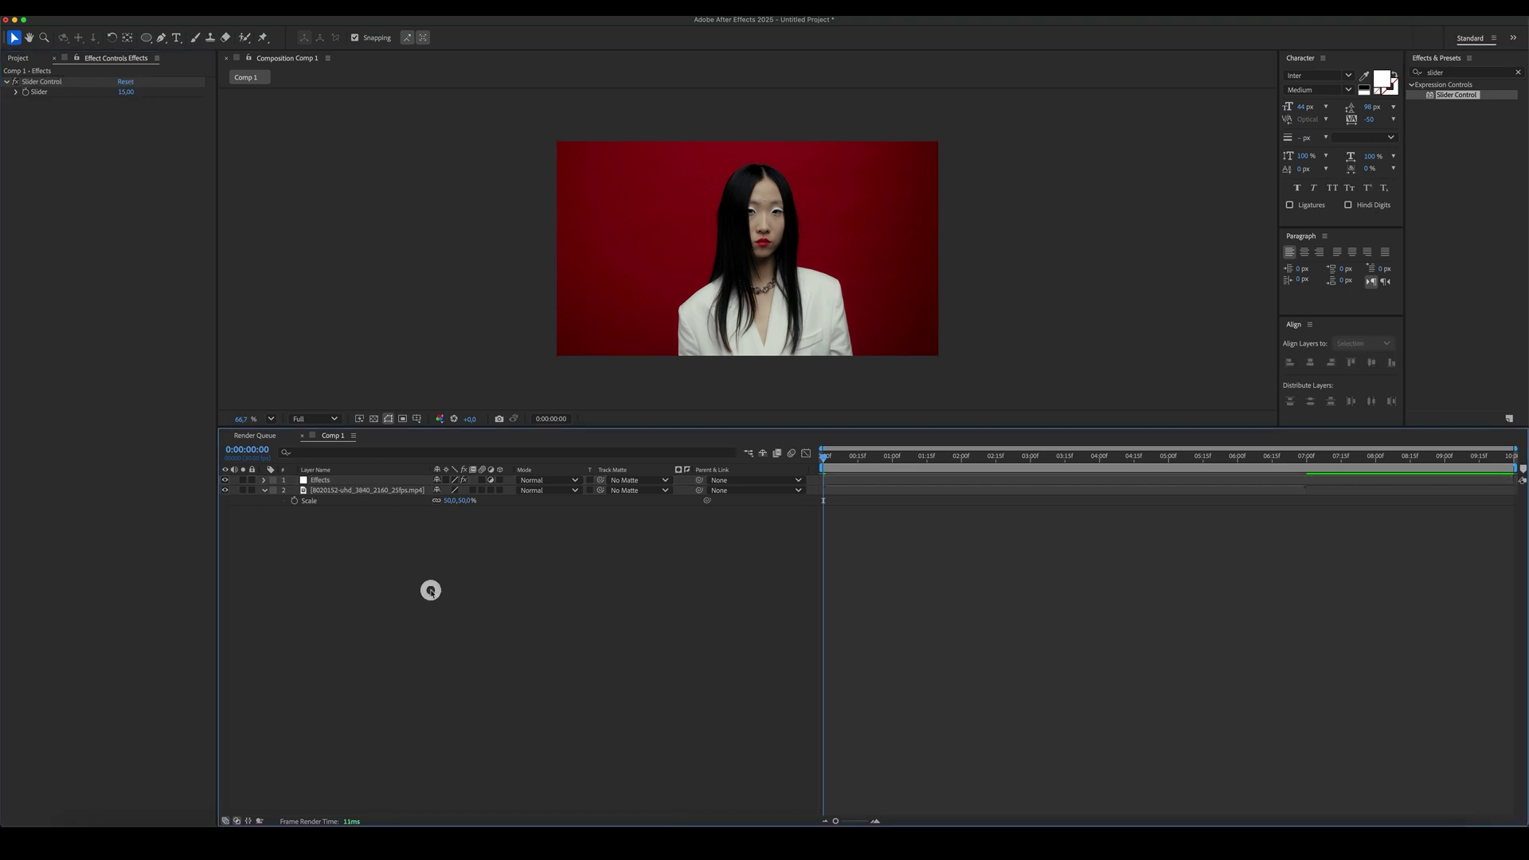
Step: Apply the Mosaic effect from the Stylize category to the Effects layer
left_click(1474, 72)
type("mosaic")
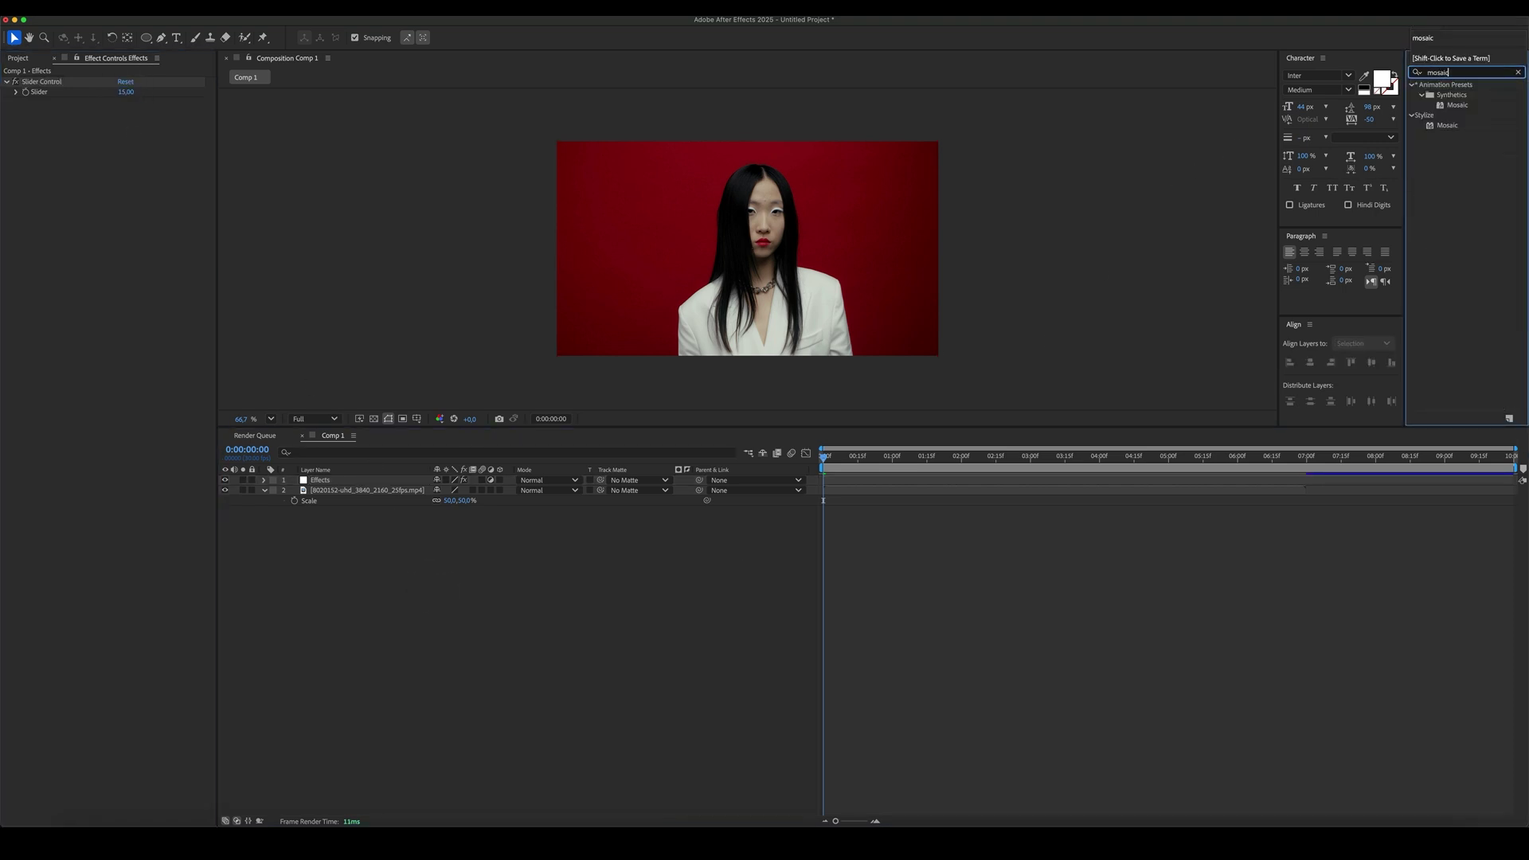
left_click_drag(1448, 125, 426, 482)
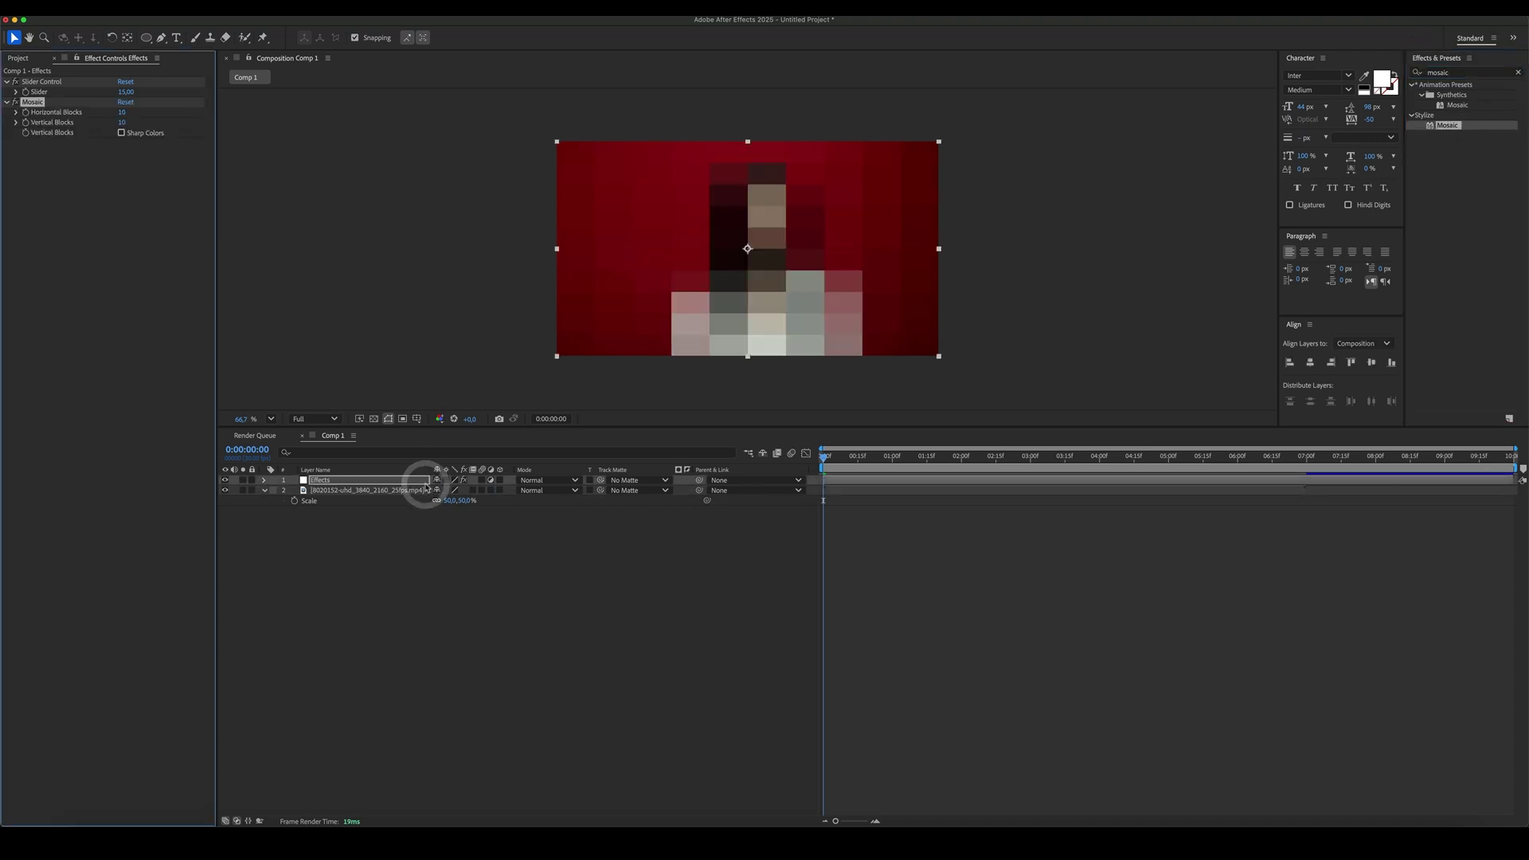
Step: Give Mosaic's Horizontal Blocks the expression thisComp.width/effect("Slider Control")("Slider") and copy that expression
left_click(25, 114, "alt")
type("this")
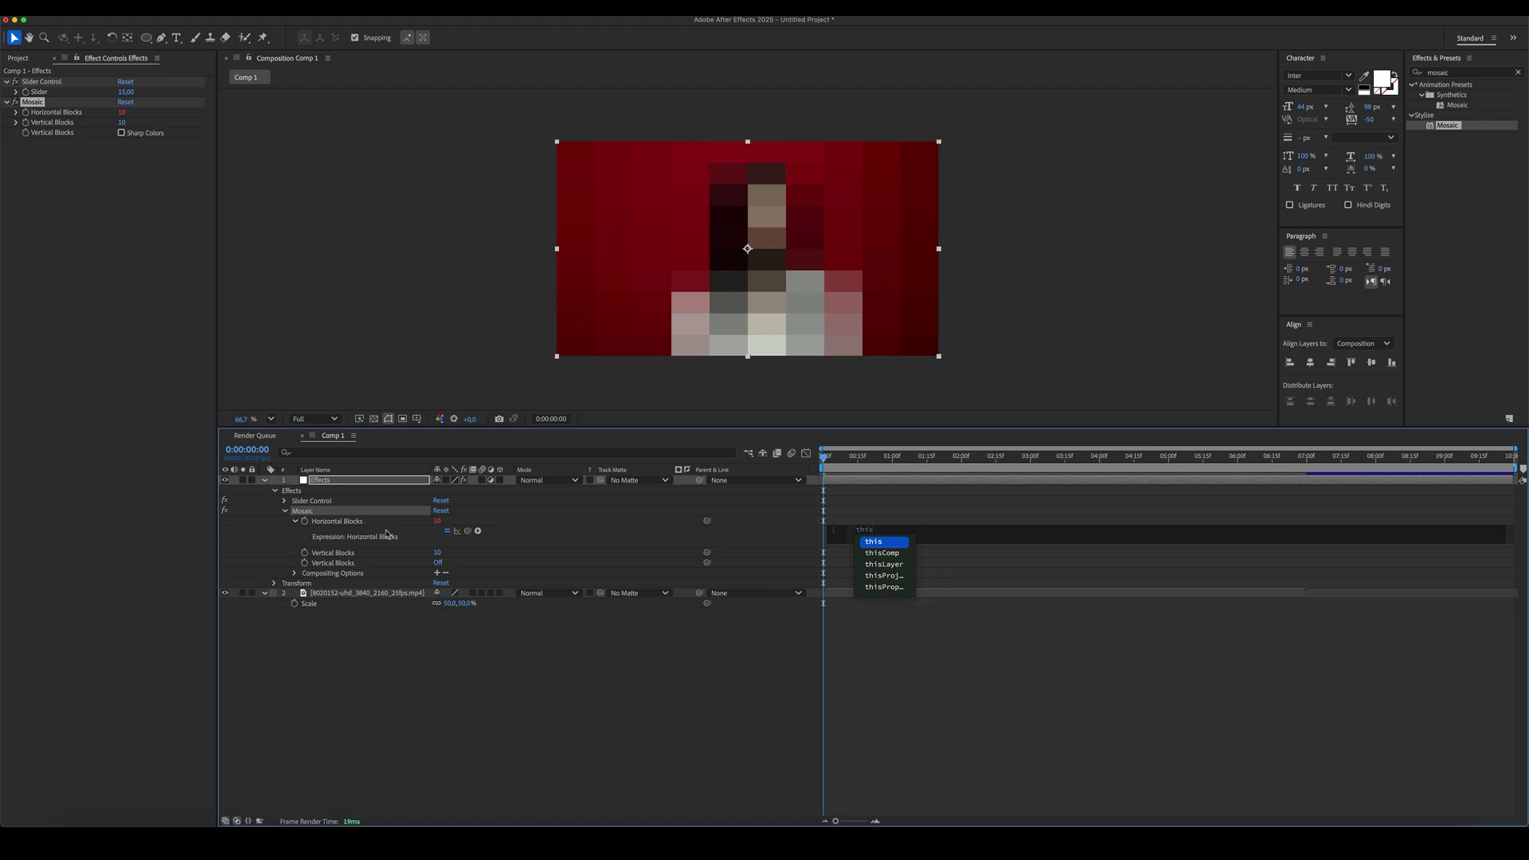
key("Down")
key("Return")
type(".width/")
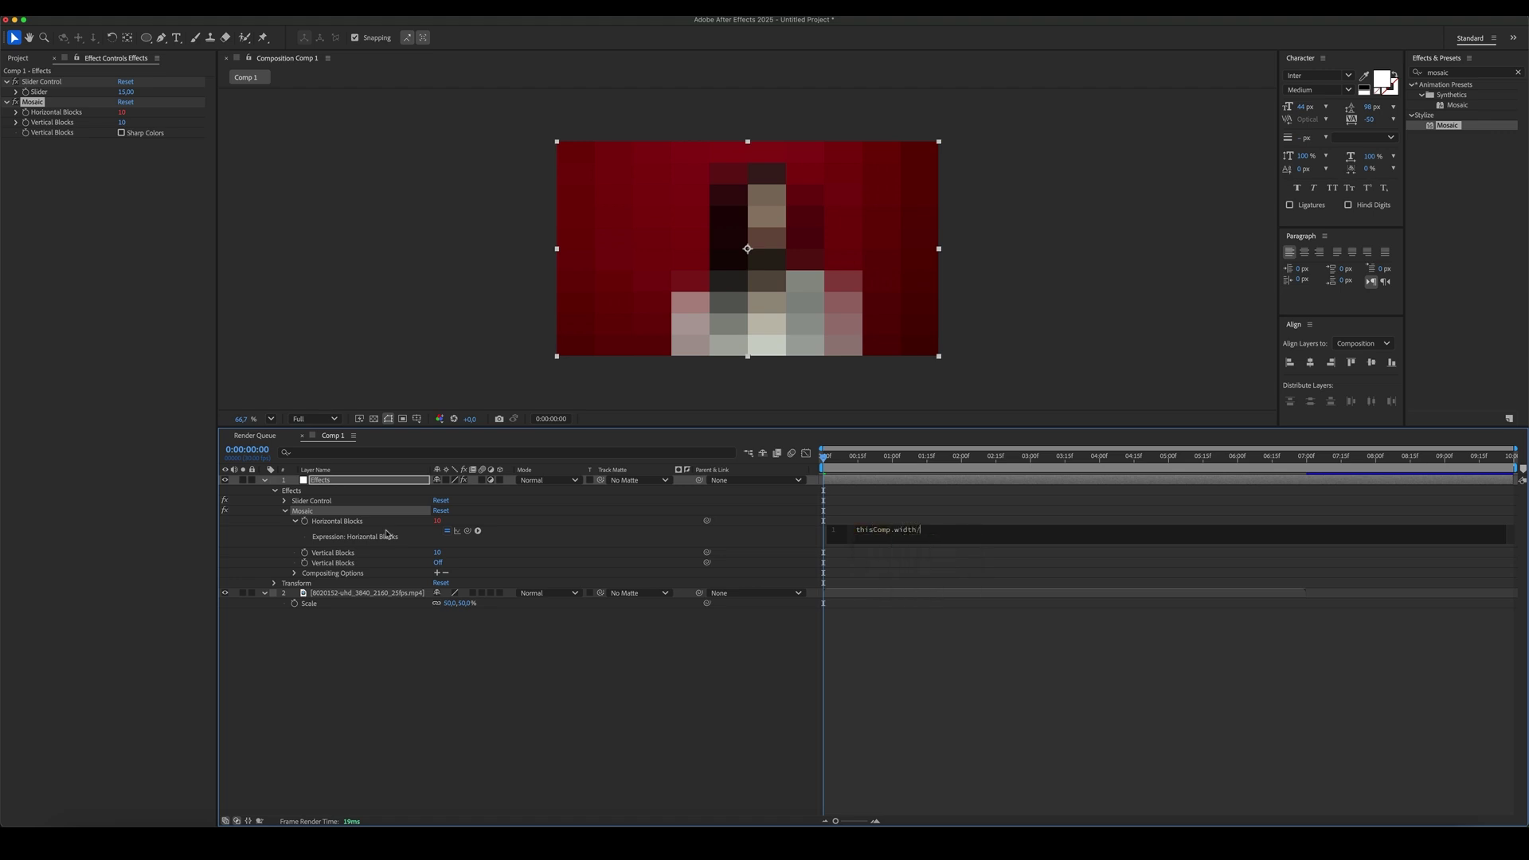
left_click_drag(69, 174, 59, 92)
left_click(1090, 534)
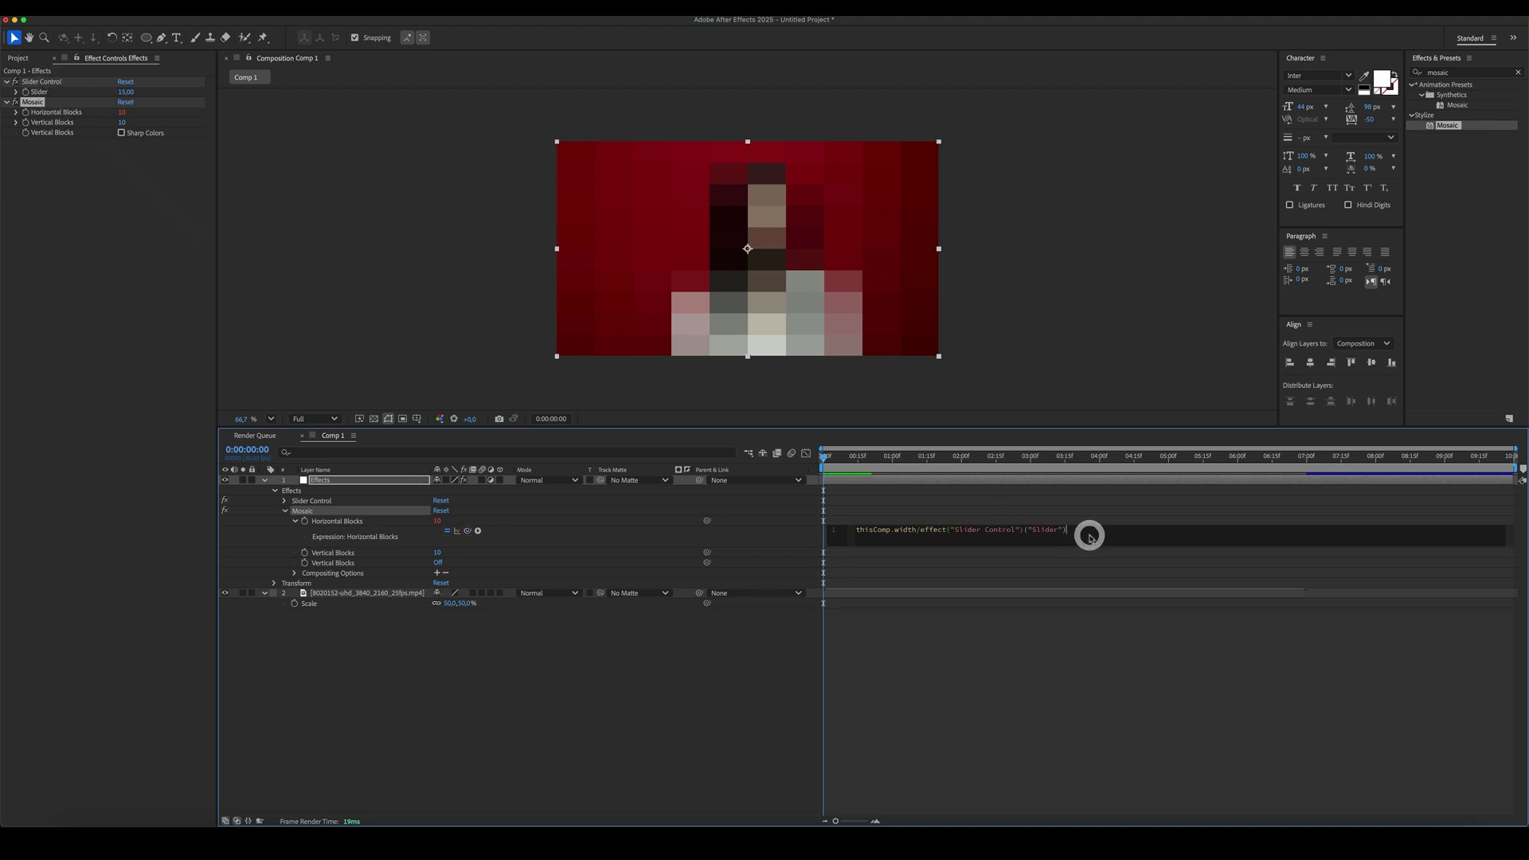
key("ctrl+c")
left_click(613, 738)
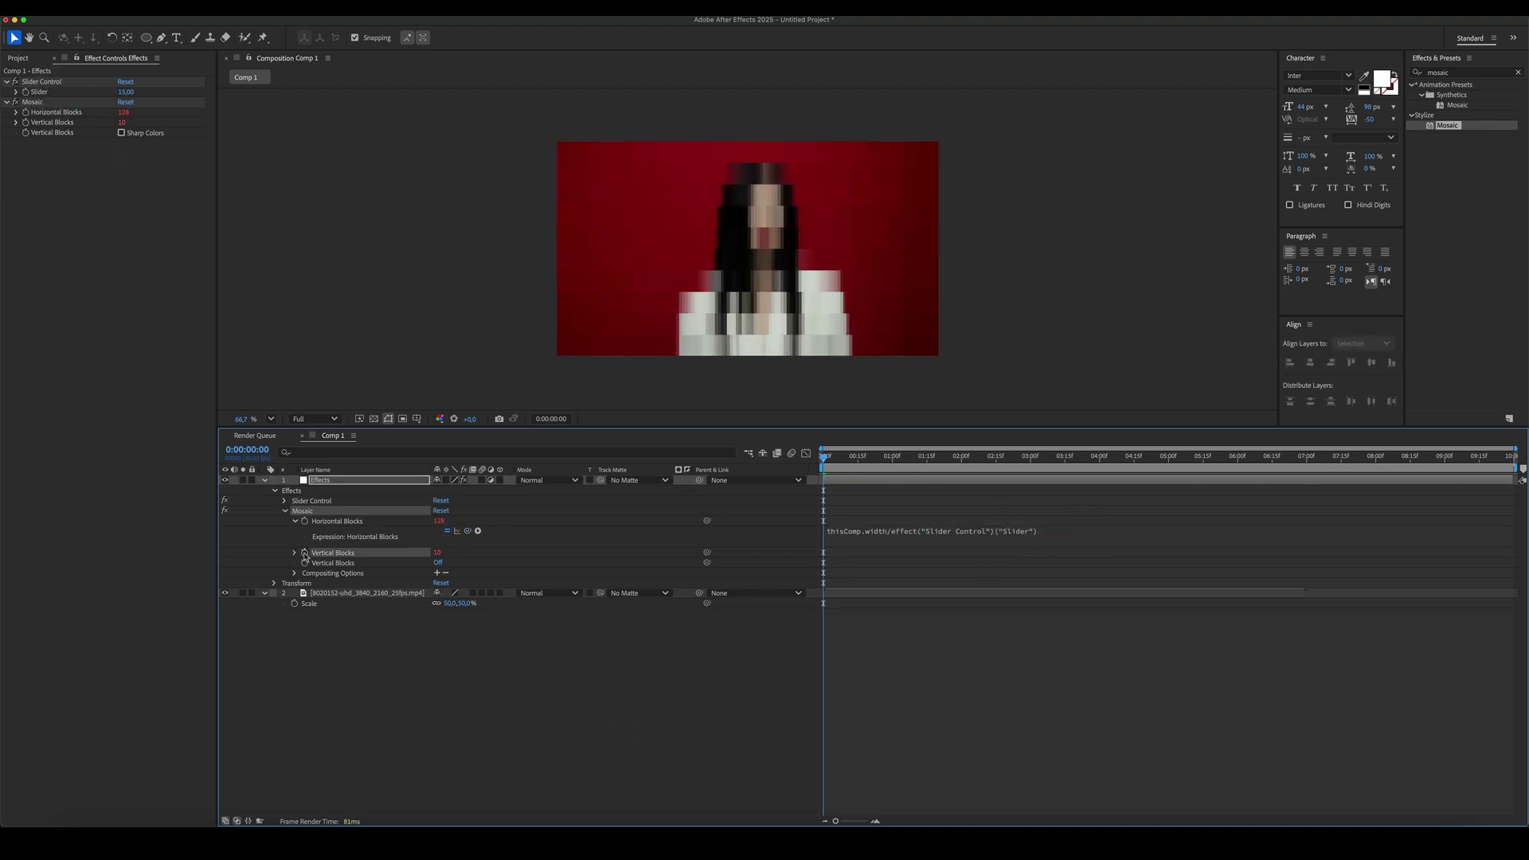
Step: Paste the expression into Mosaic's Vertical Blocks and change it to thisComp.height/effect("Slider Control")("Slider")
left_click(304, 553, "alt")
key("ctrl+v")
left_click(917, 561)
key("BackSpace")
key("BackSpace")
key("BackSpace")
key("BackSpace")
key("BackSpace")
type("heig")
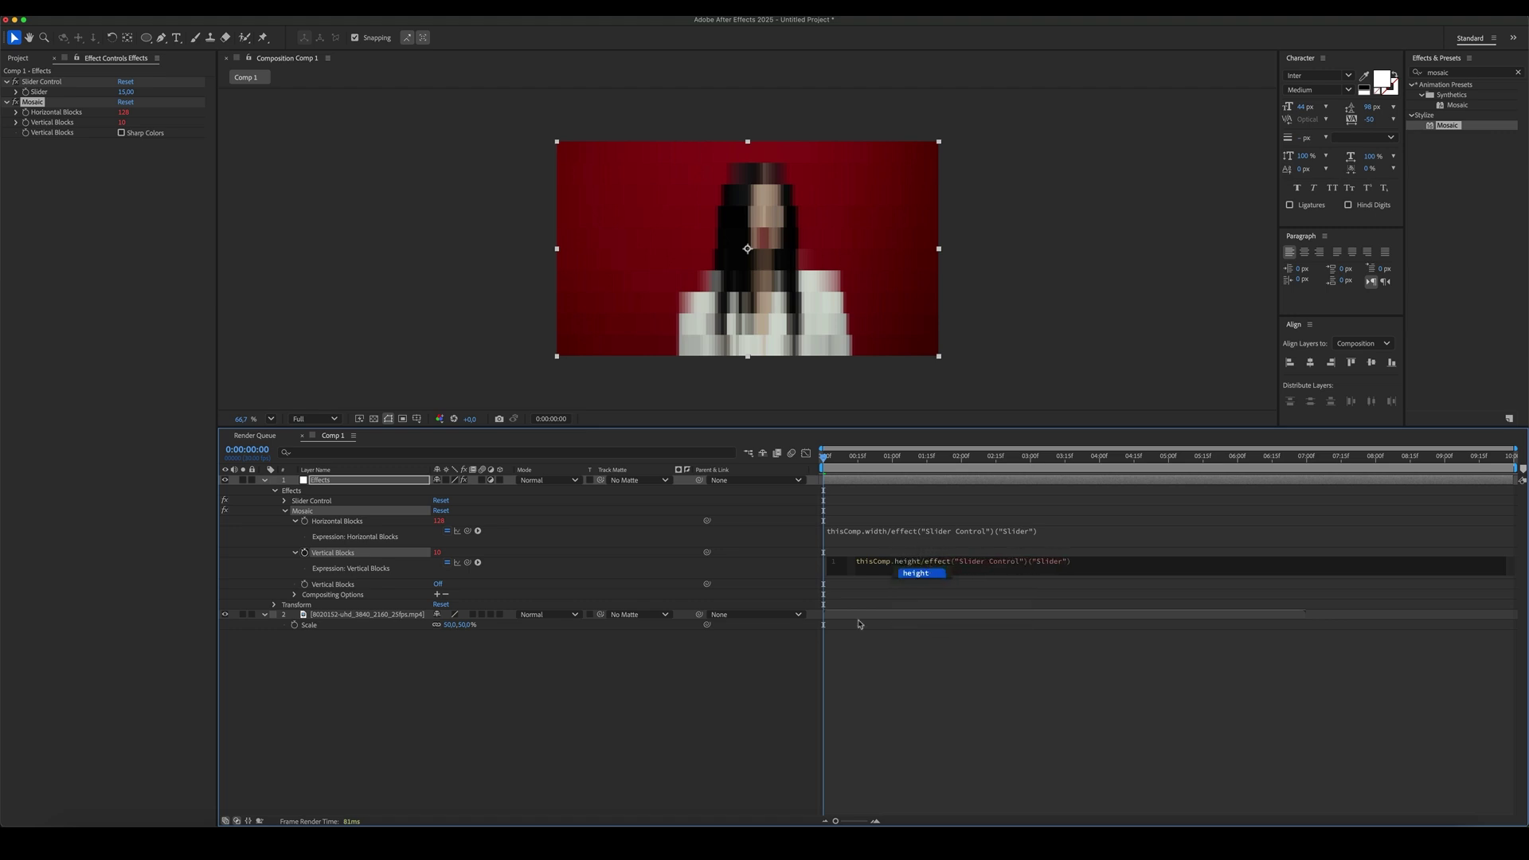
type("ht")
left_click(673, 721)
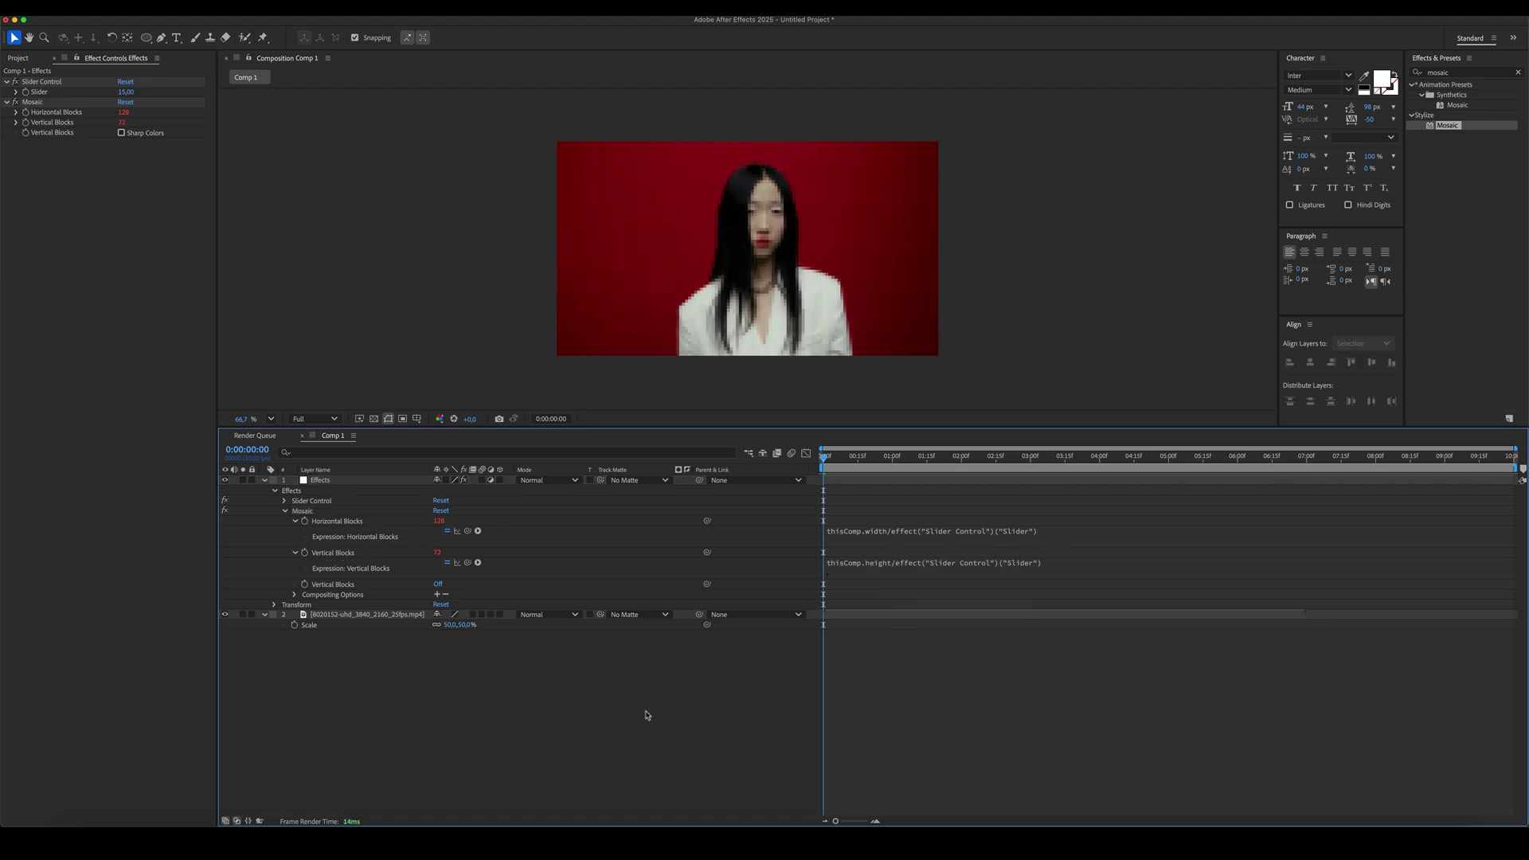
Step: Apply the Venetian Blinds transition effect to the Effects layer
left_click(1469, 73)
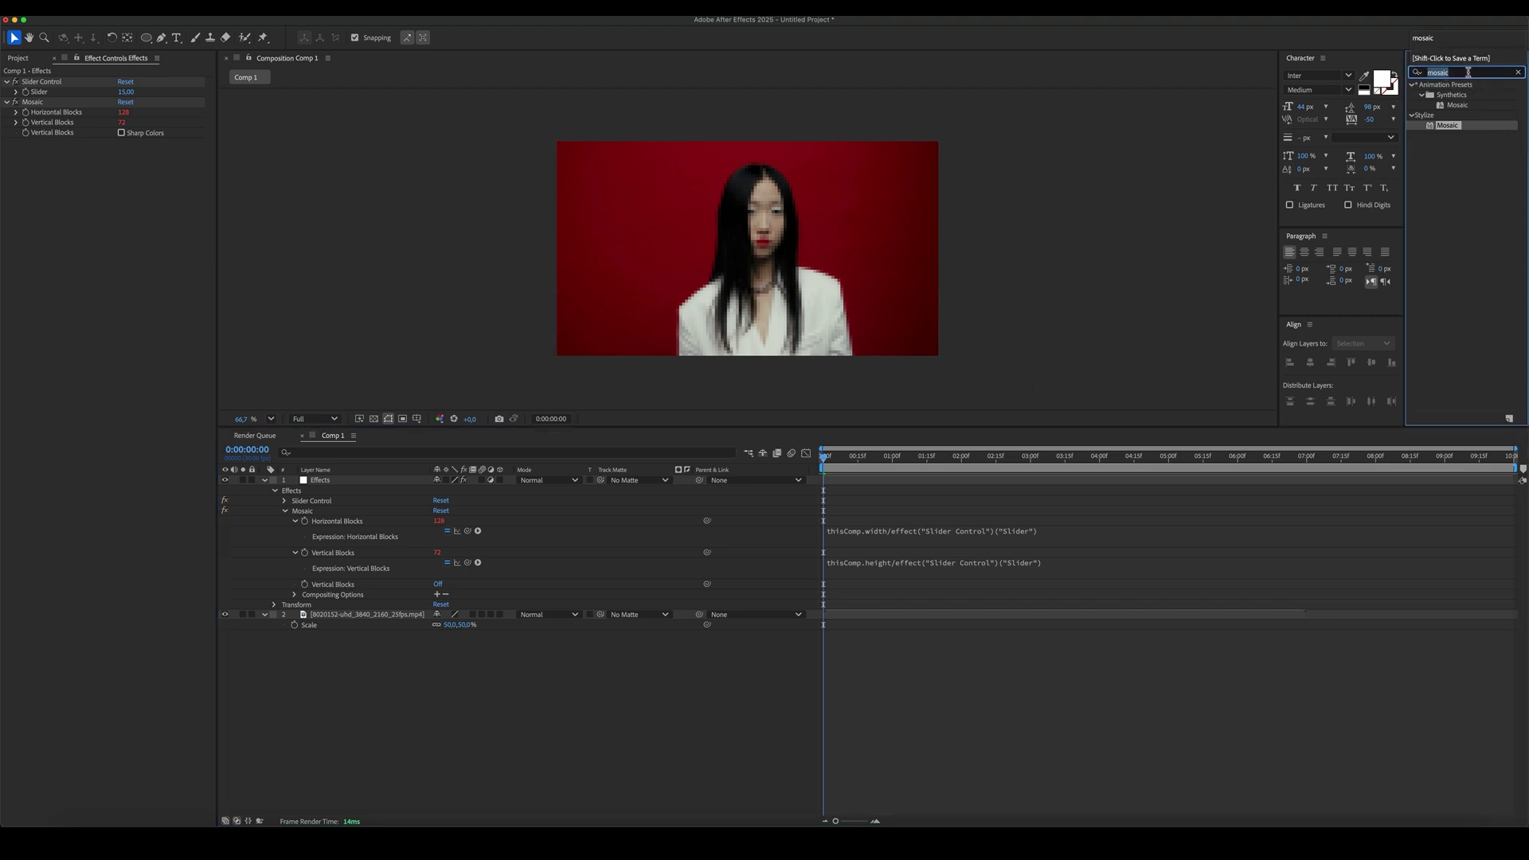
type("venet")
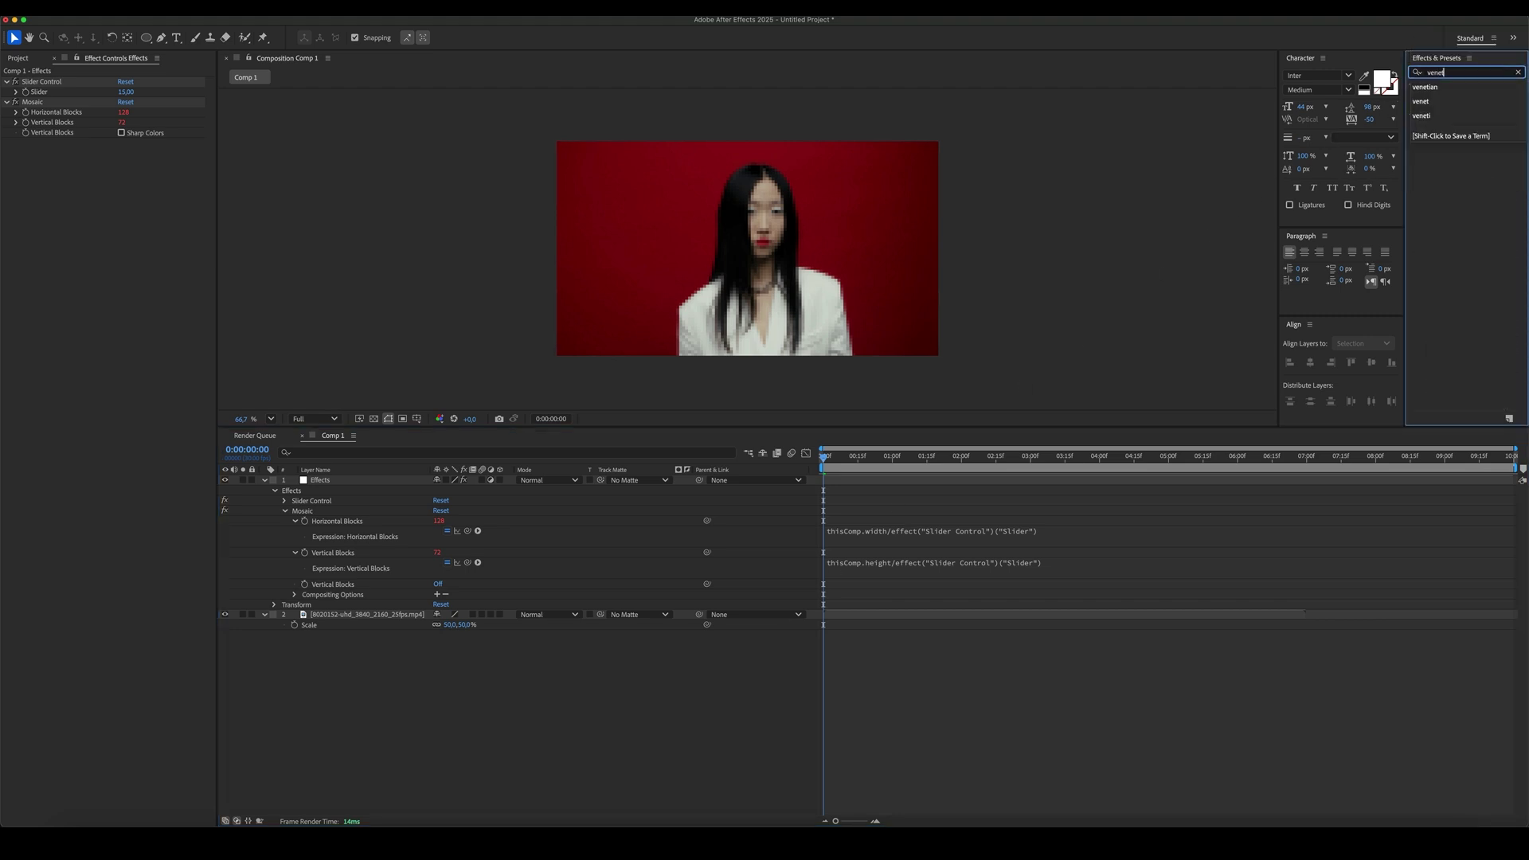
type("i")
left_click_drag(1468, 127, 625, 283)
Step: Set Venetian Blinds to 75% Transition Completion, a 90° Direction and a Width of 15
left_click(122, 153)
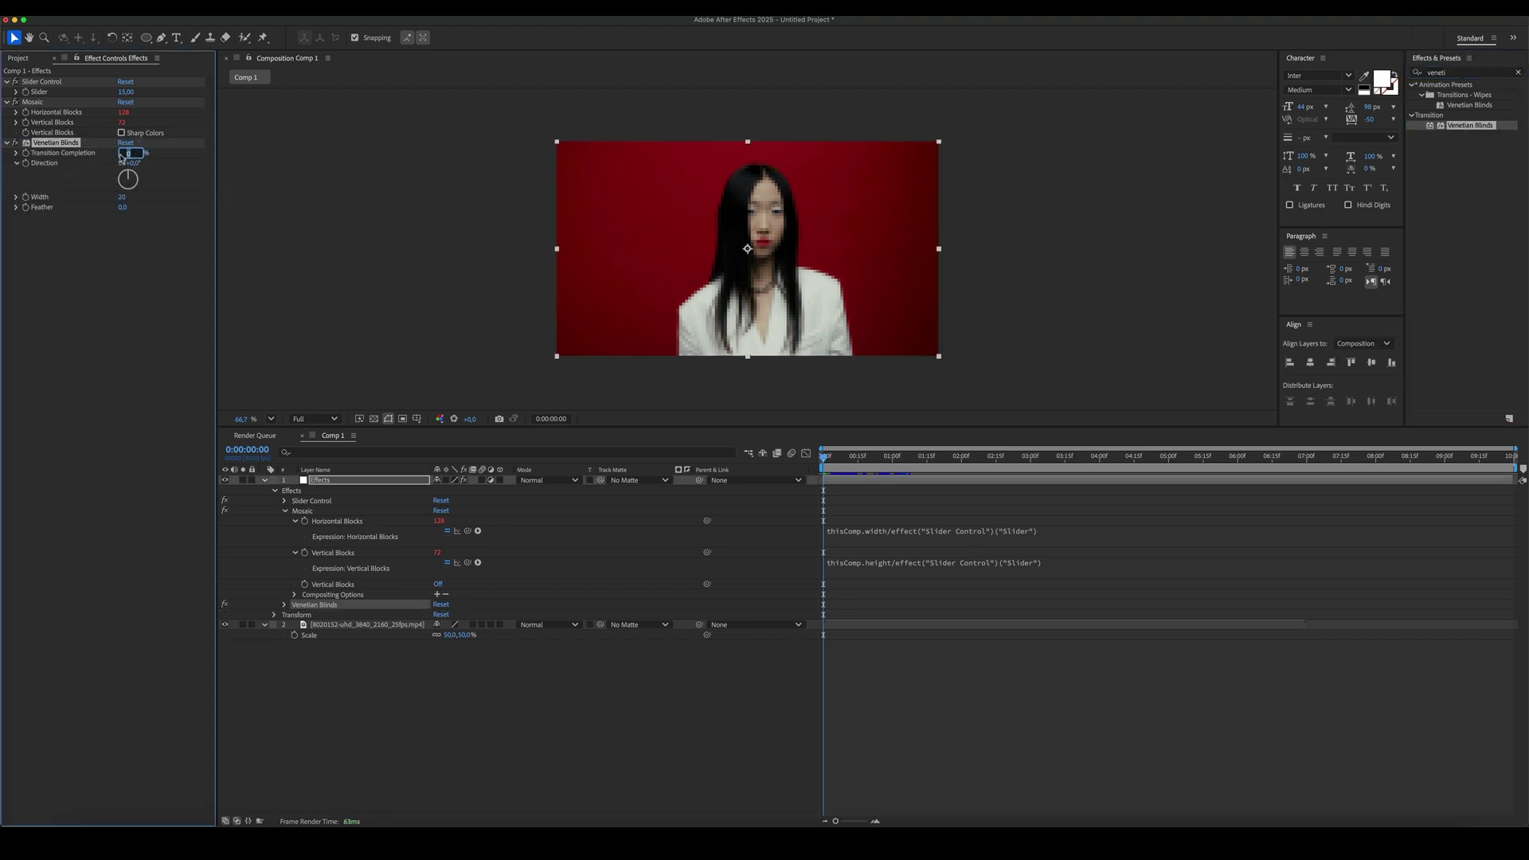
left_click(126, 231)
left_click(130, 162)
type("90")
left_click(126, 232)
left_click(121, 199)
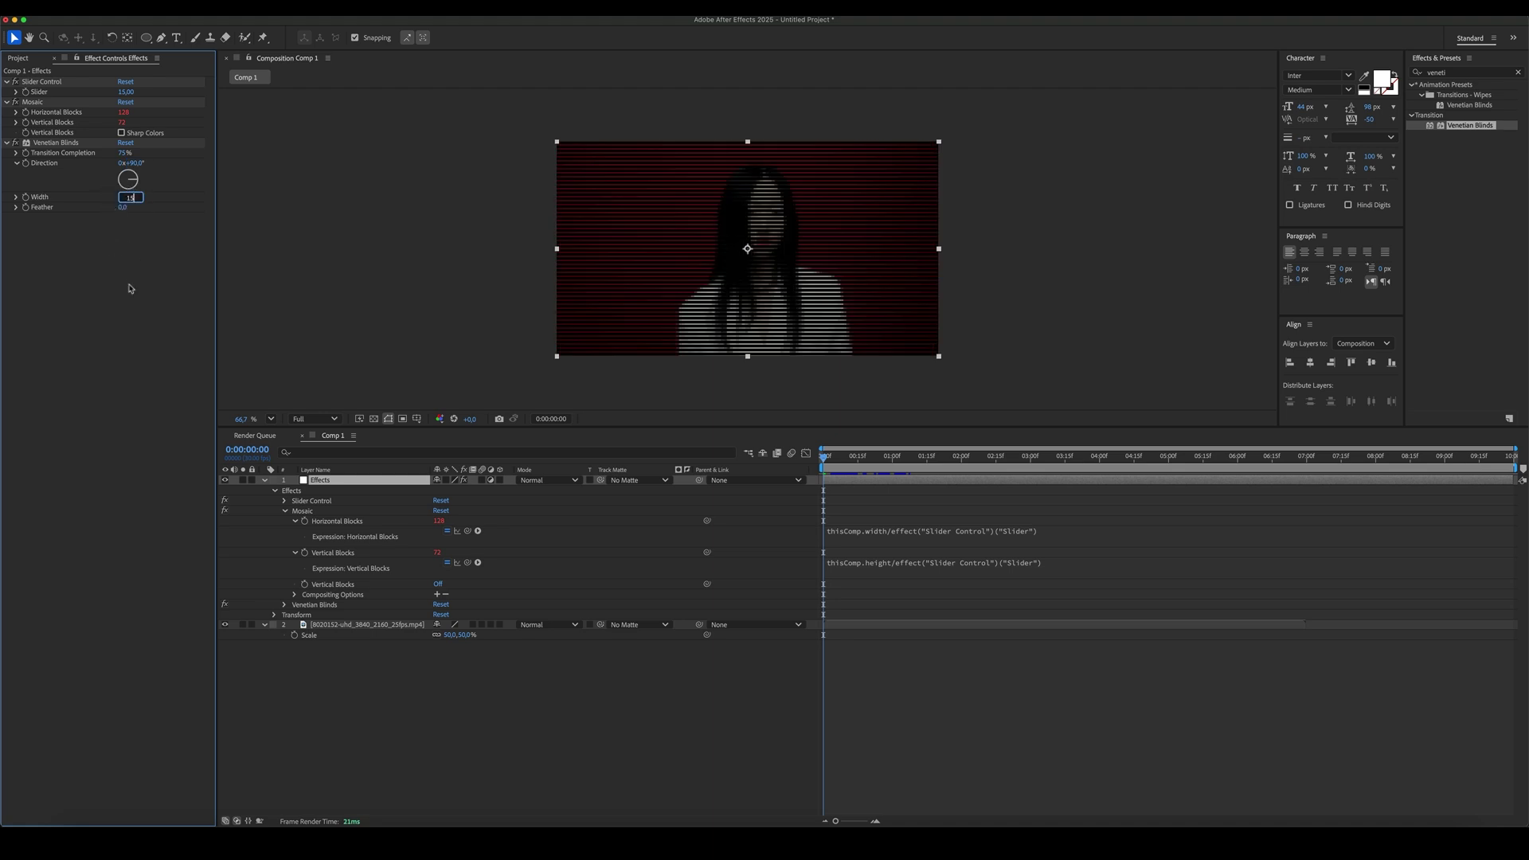
type("15")
left_click(133, 310)
left_click(497, 678)
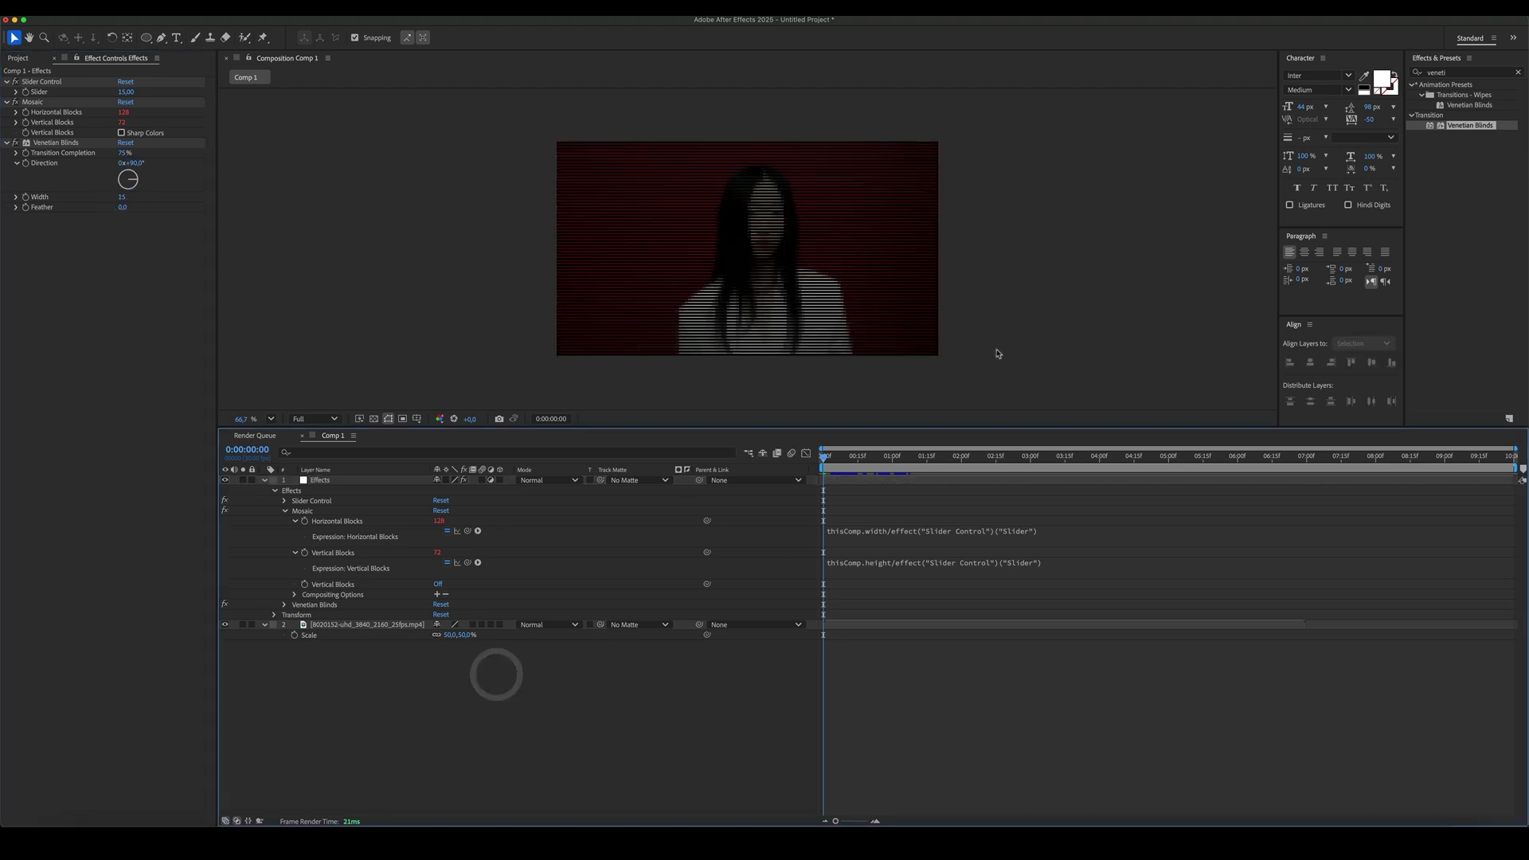
Step: Apply Gaussian Blur to the Effects layer with a Blurriness of 1
left_click(1487, 74)
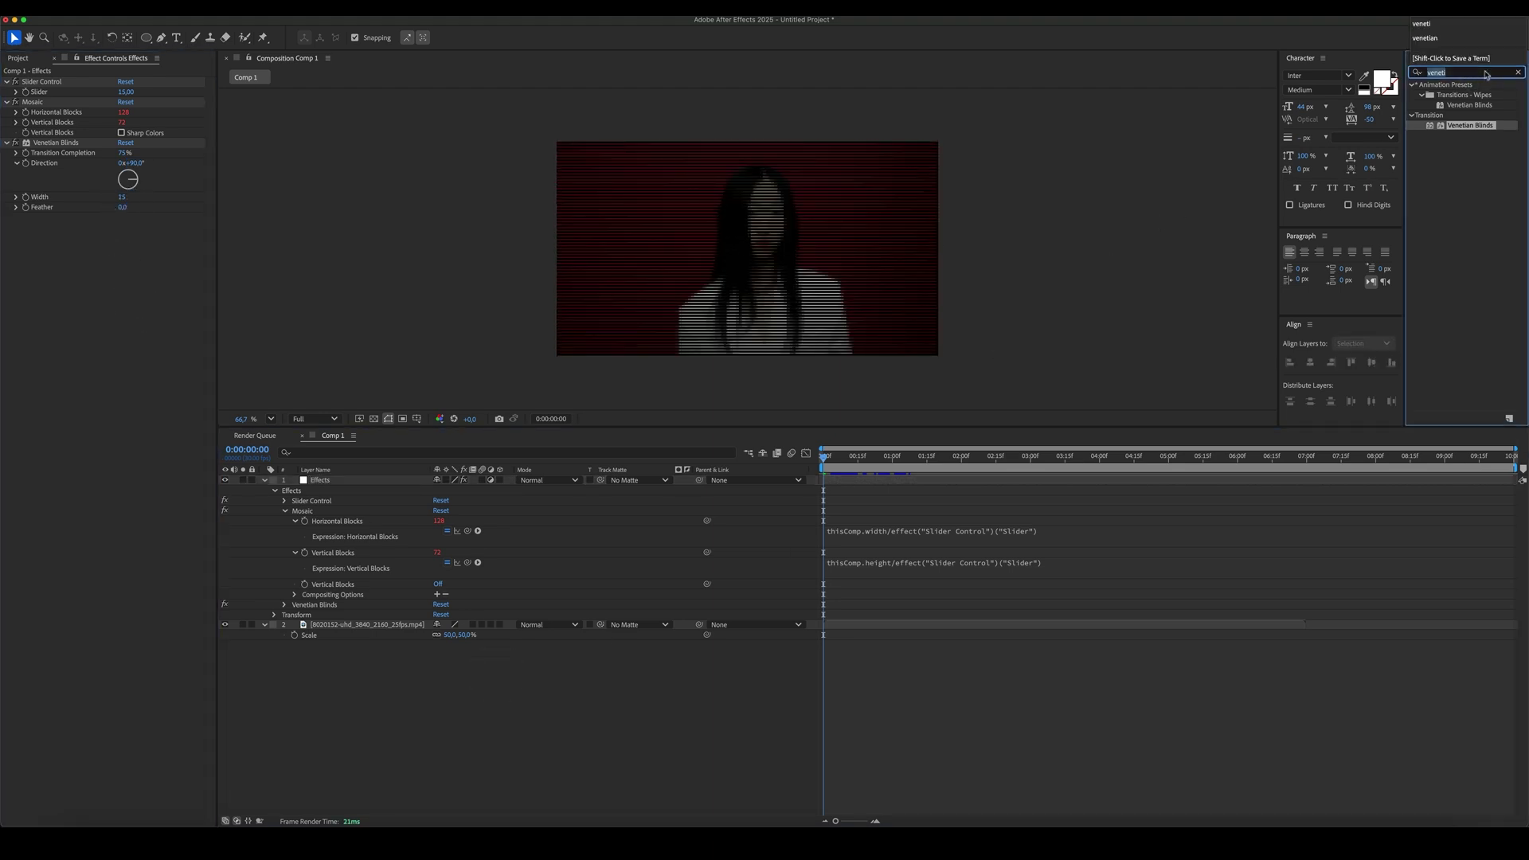
type("gaussian")
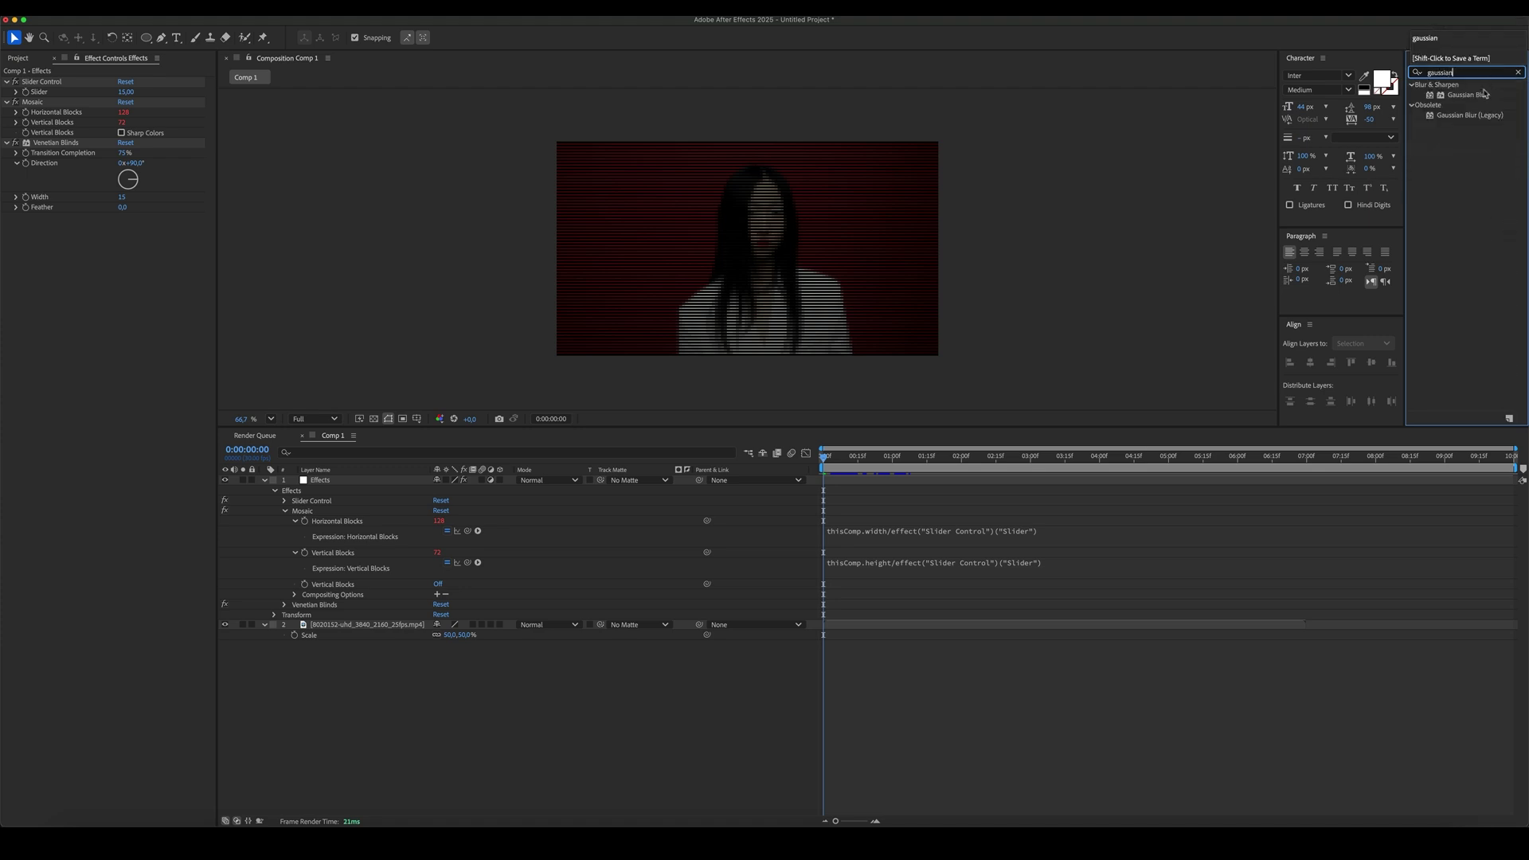
left_click_drag(1485, 94, 142, 373)
left_click_drag(124, 232, 125, 233)
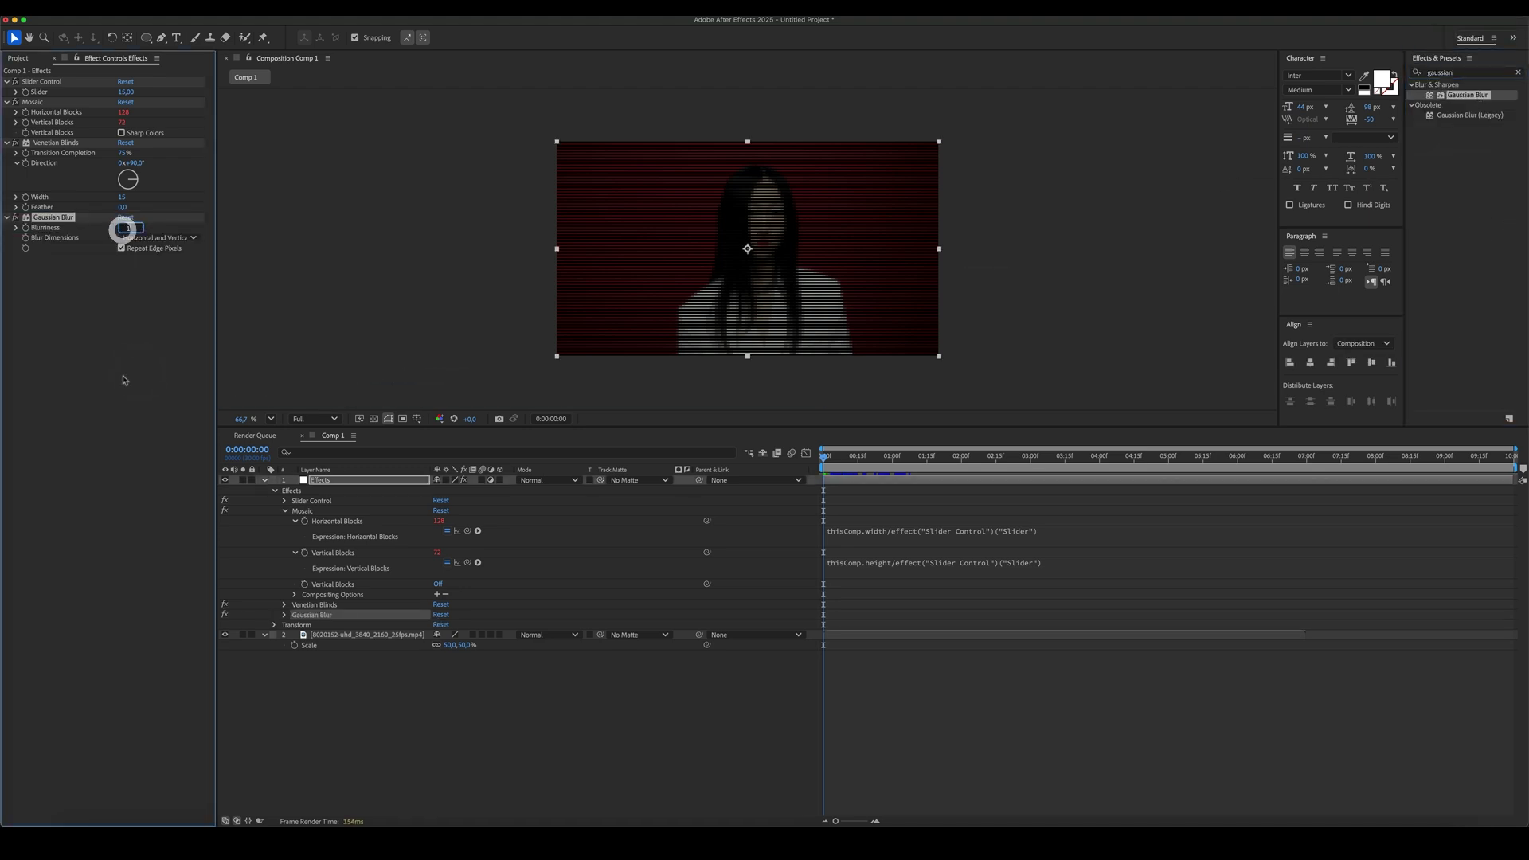
Step: Apply Colorama to the Effects layer and turn off Modify Alpha in its Modify settings
left_click(1476, 73)
type("coloram")
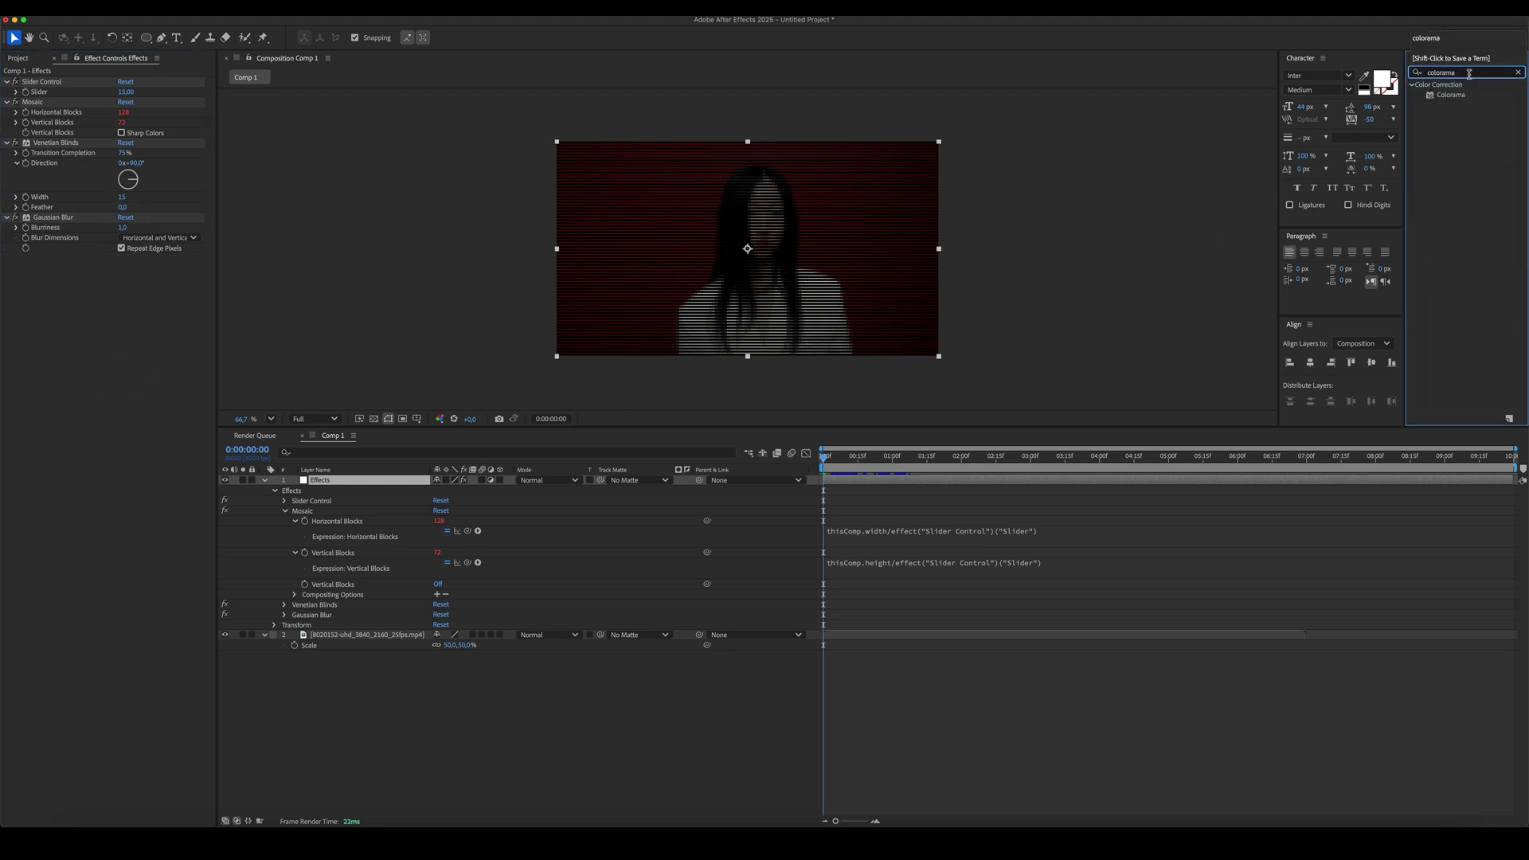
type("a")
left_click_drag(1455, 100, 113, 307)
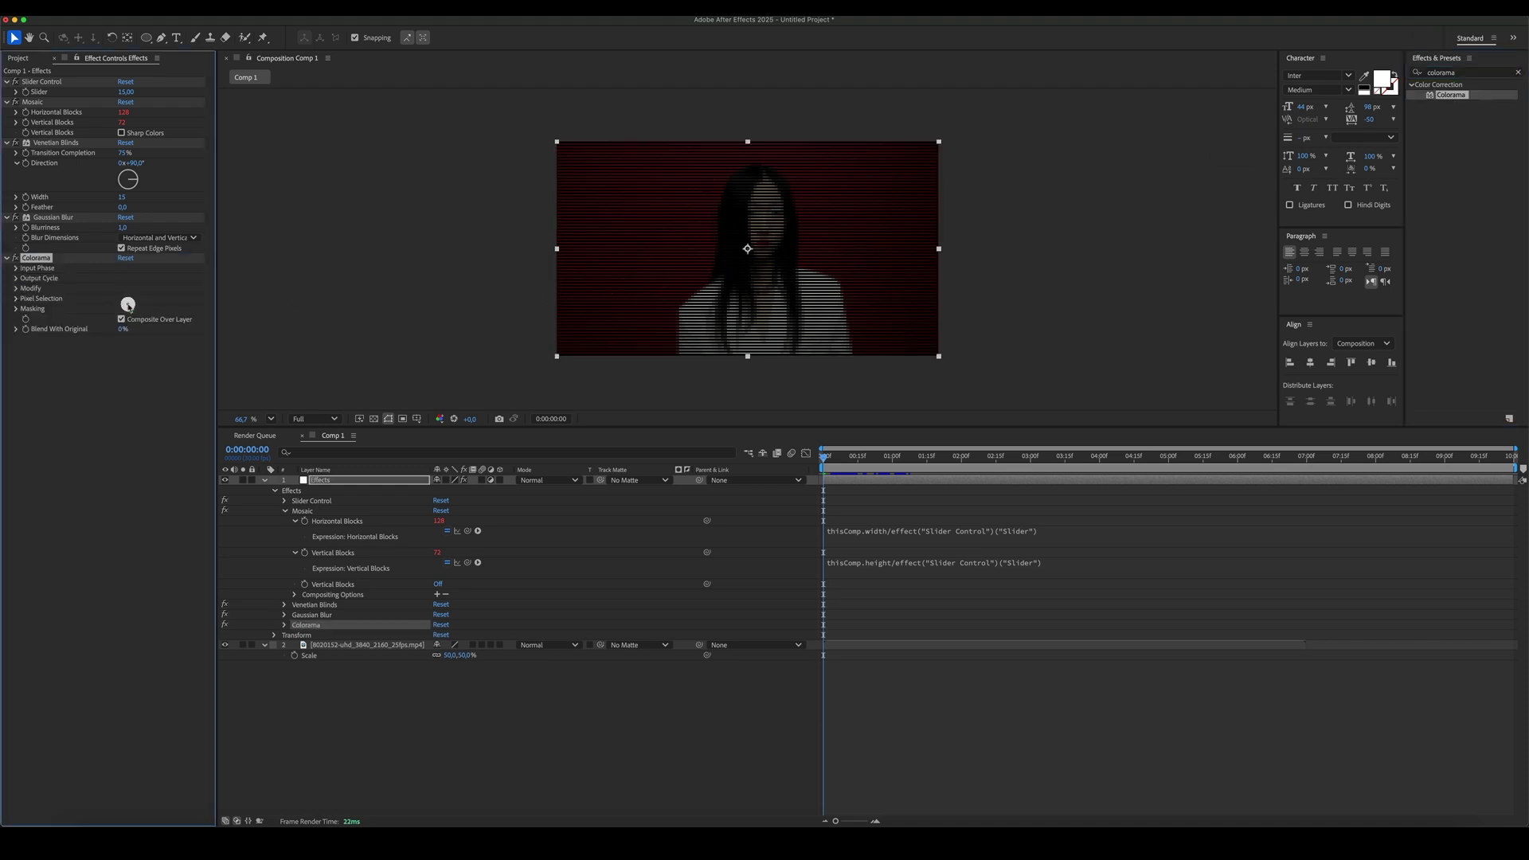
left_click(17, 289)
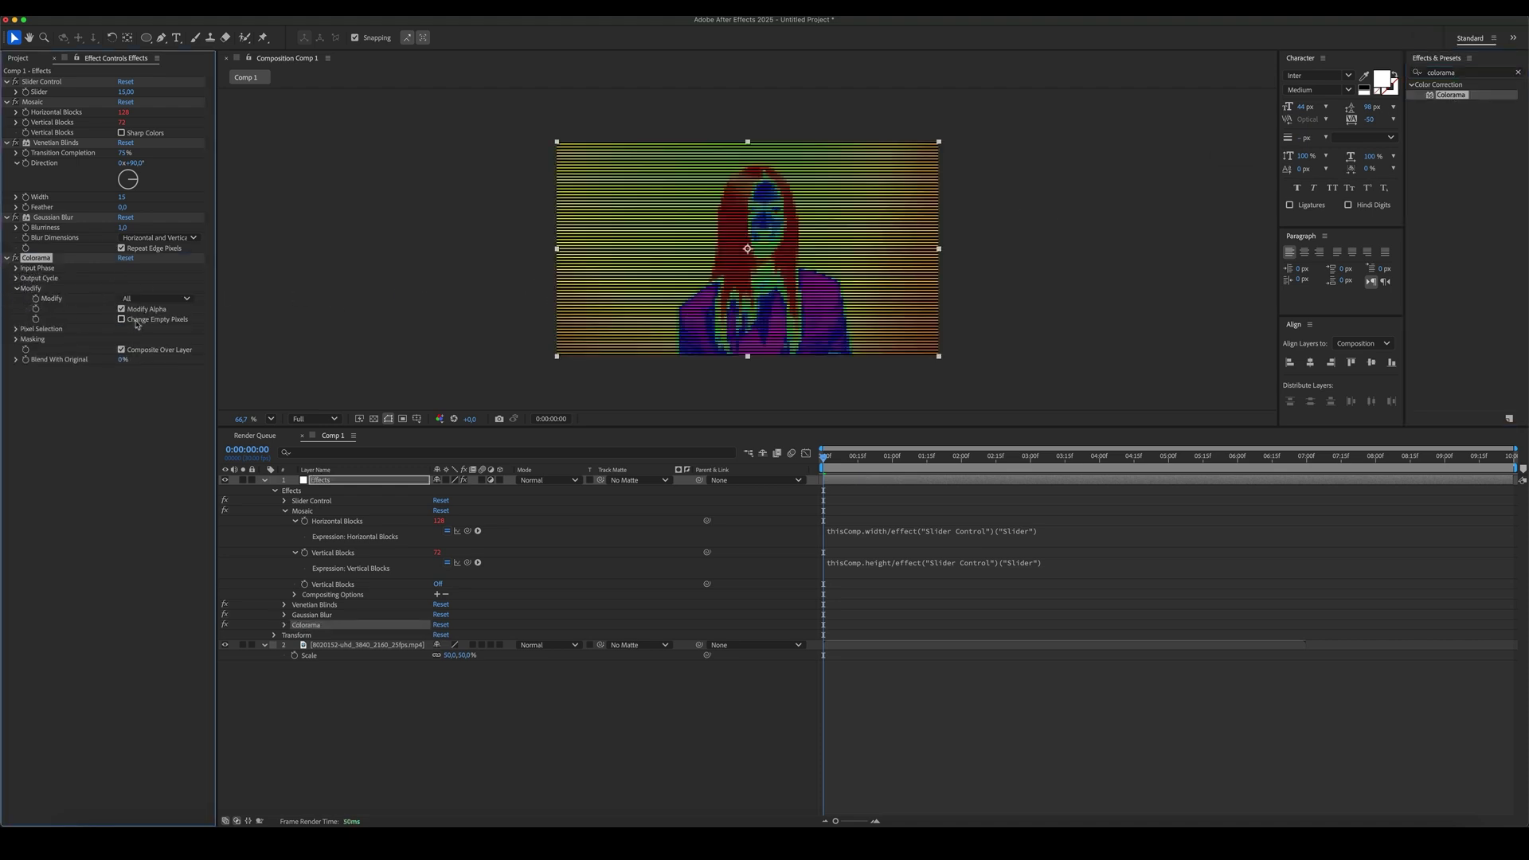
Step: Set Colorama's Output Cycle to the Ramp Grey preset palette
left_click(17, 278)
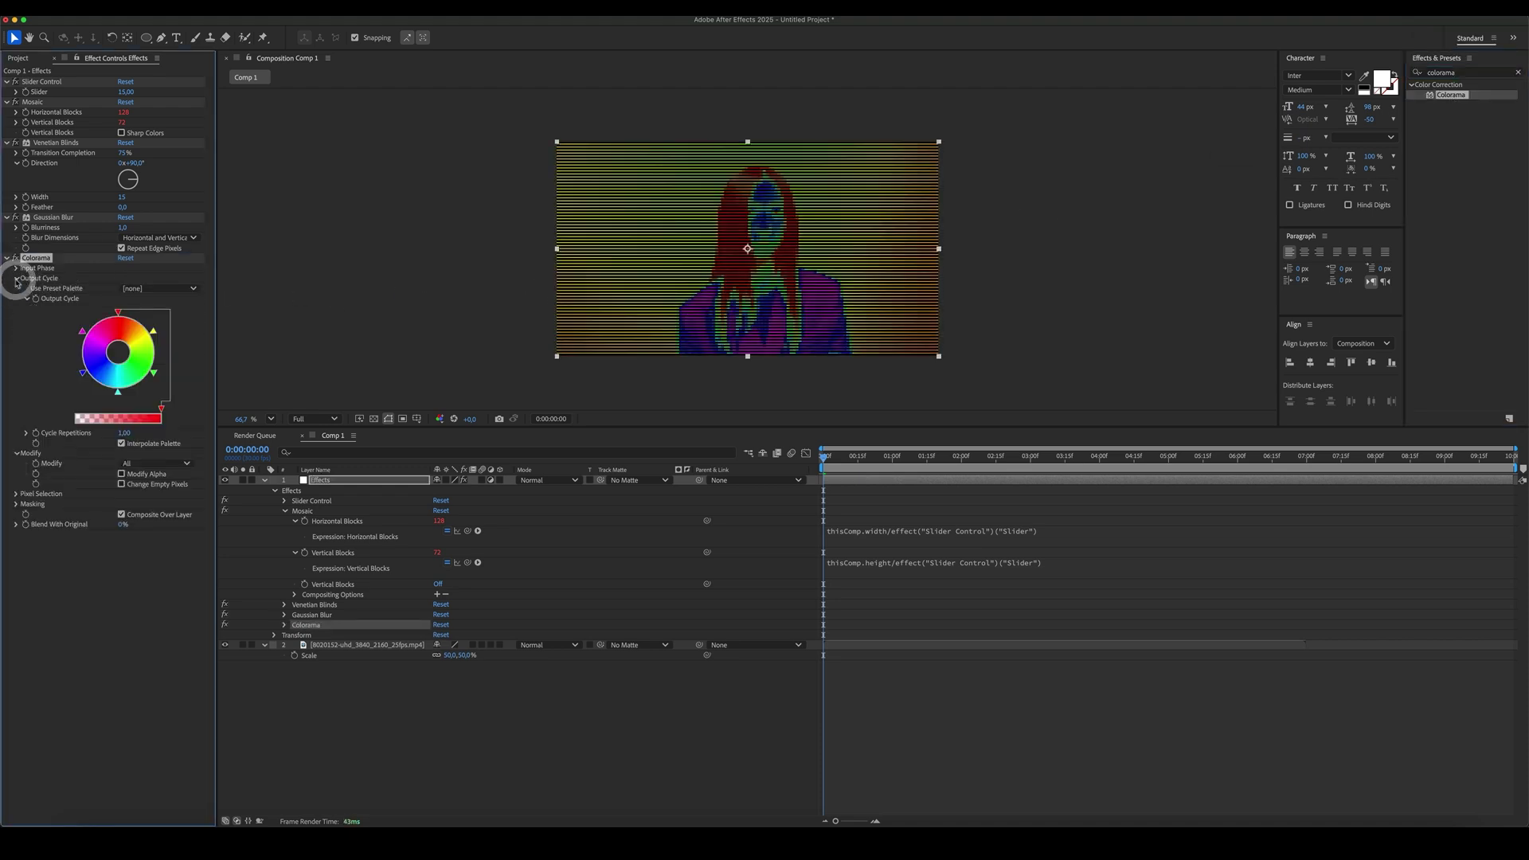
left_click(130, 290)
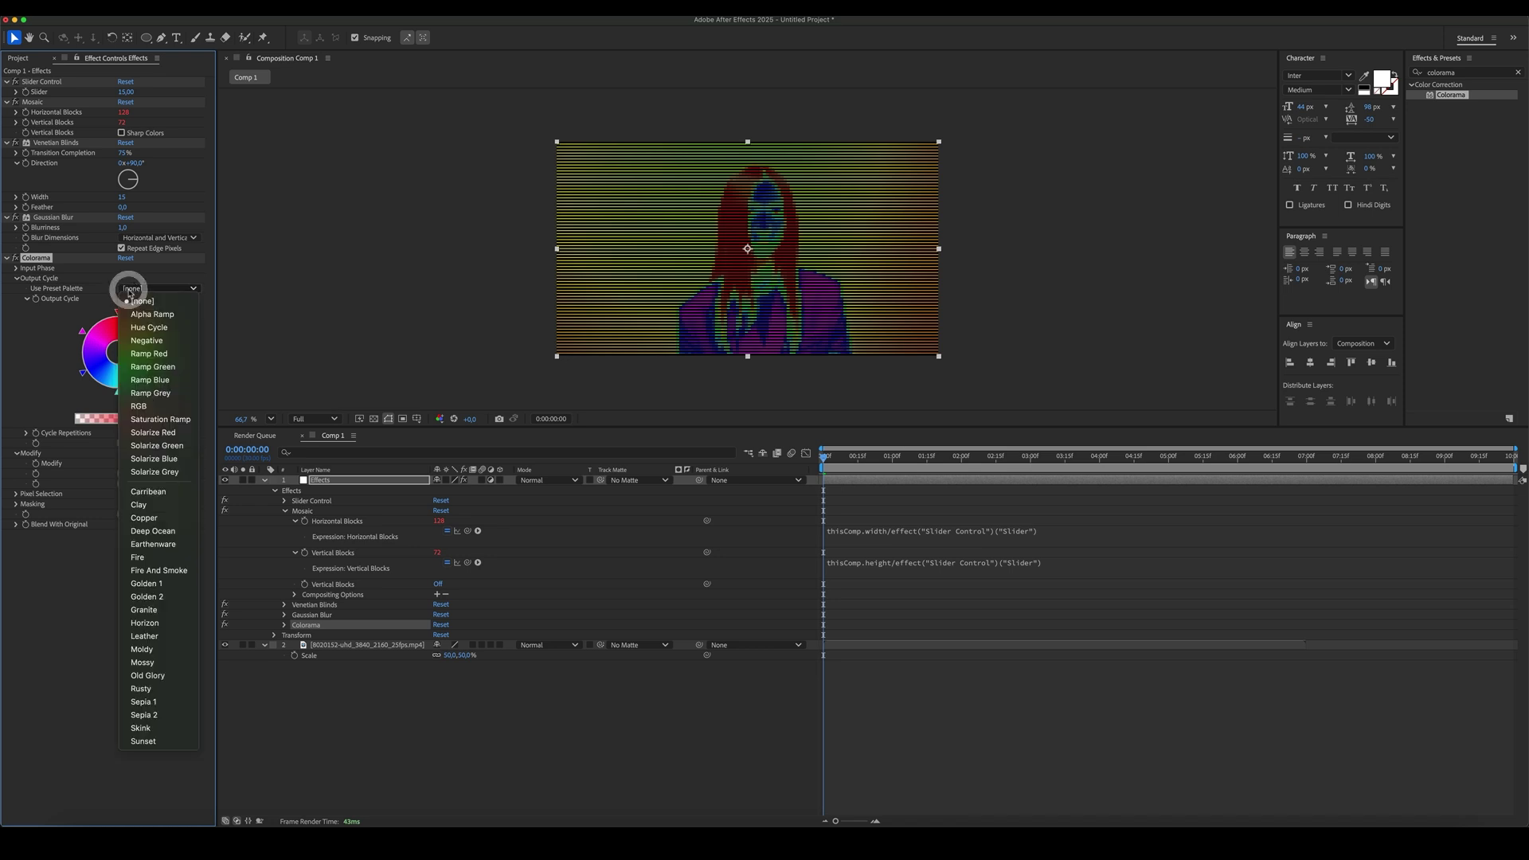
left_click(165, 392)
Step: Add a bright yellow stop to the Output Cycle wheel and move it to about the nine o'clock position
double_click(102, 336)
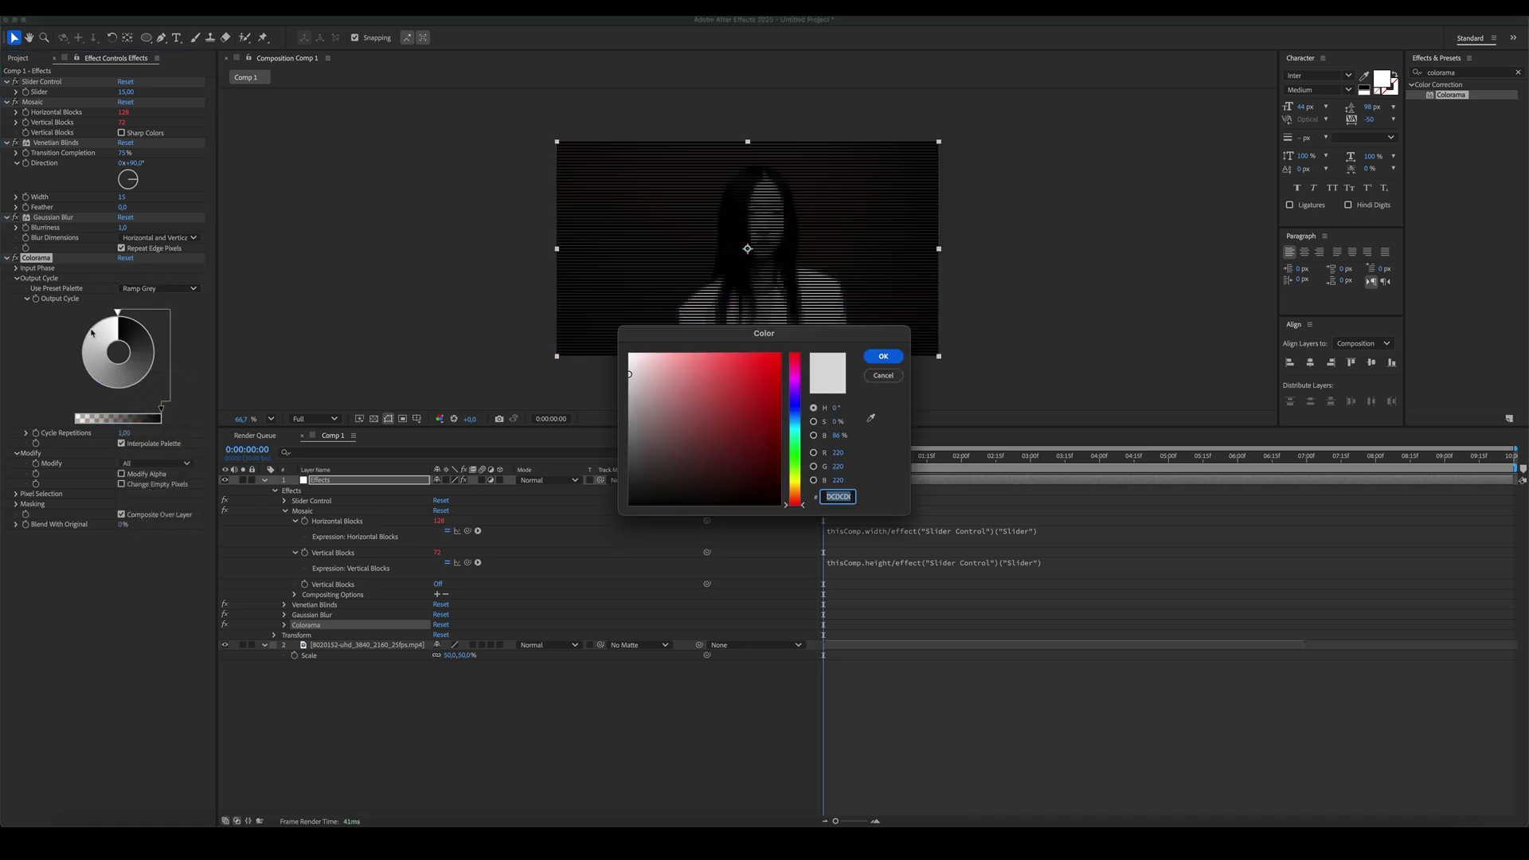
left_click_drag(800, 488, 797, 482)
left_click(781, 354)
left_click(885, 359)
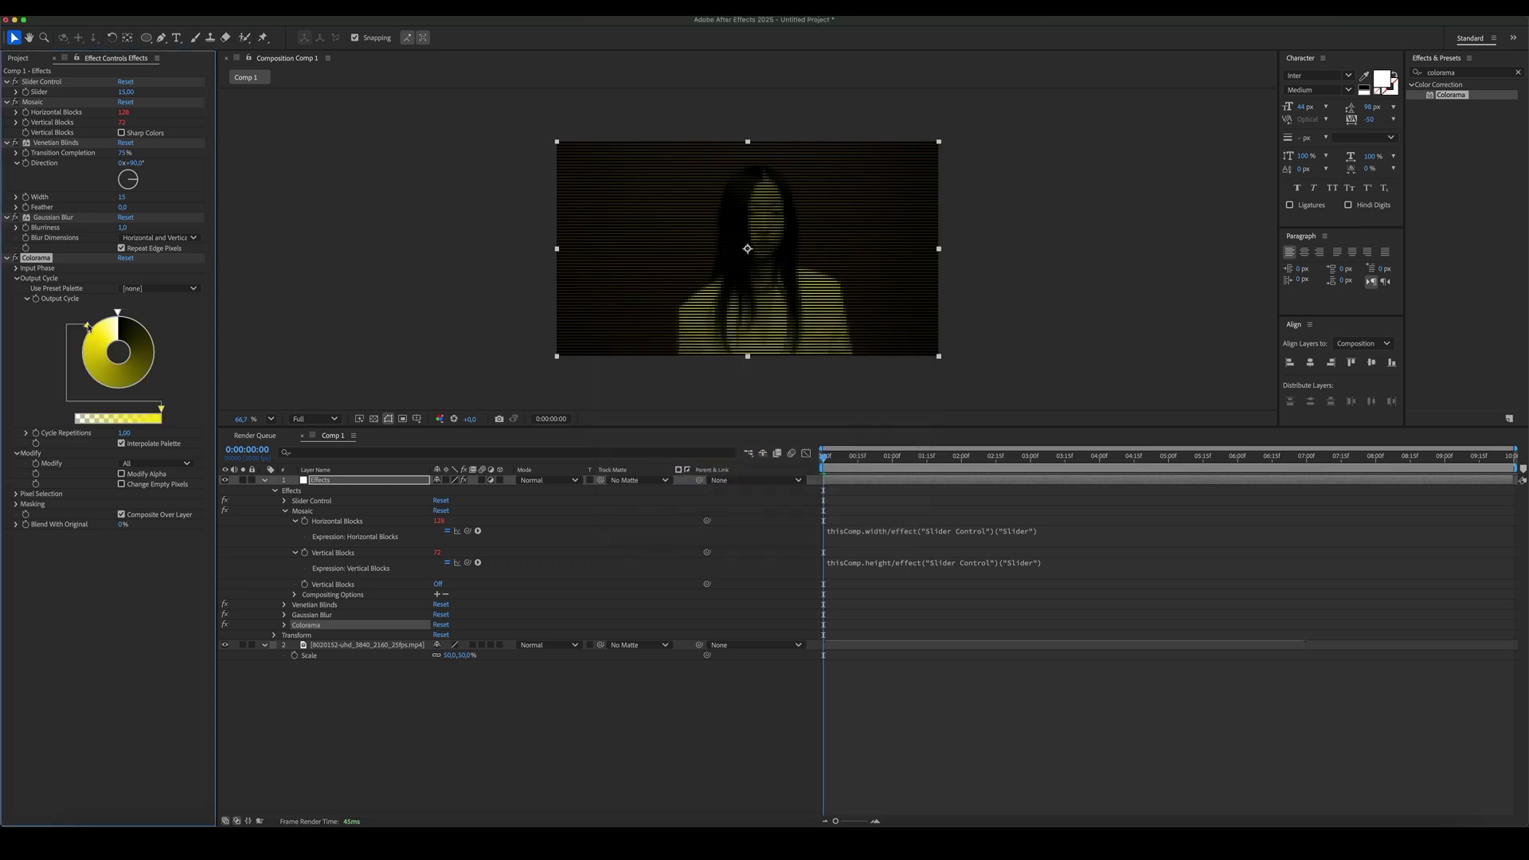
left_click_drag(83, 336, 77, 351)
Step: Add a red stop to the Output Cycle wheel just below the yellow one
double_click(78, 351)
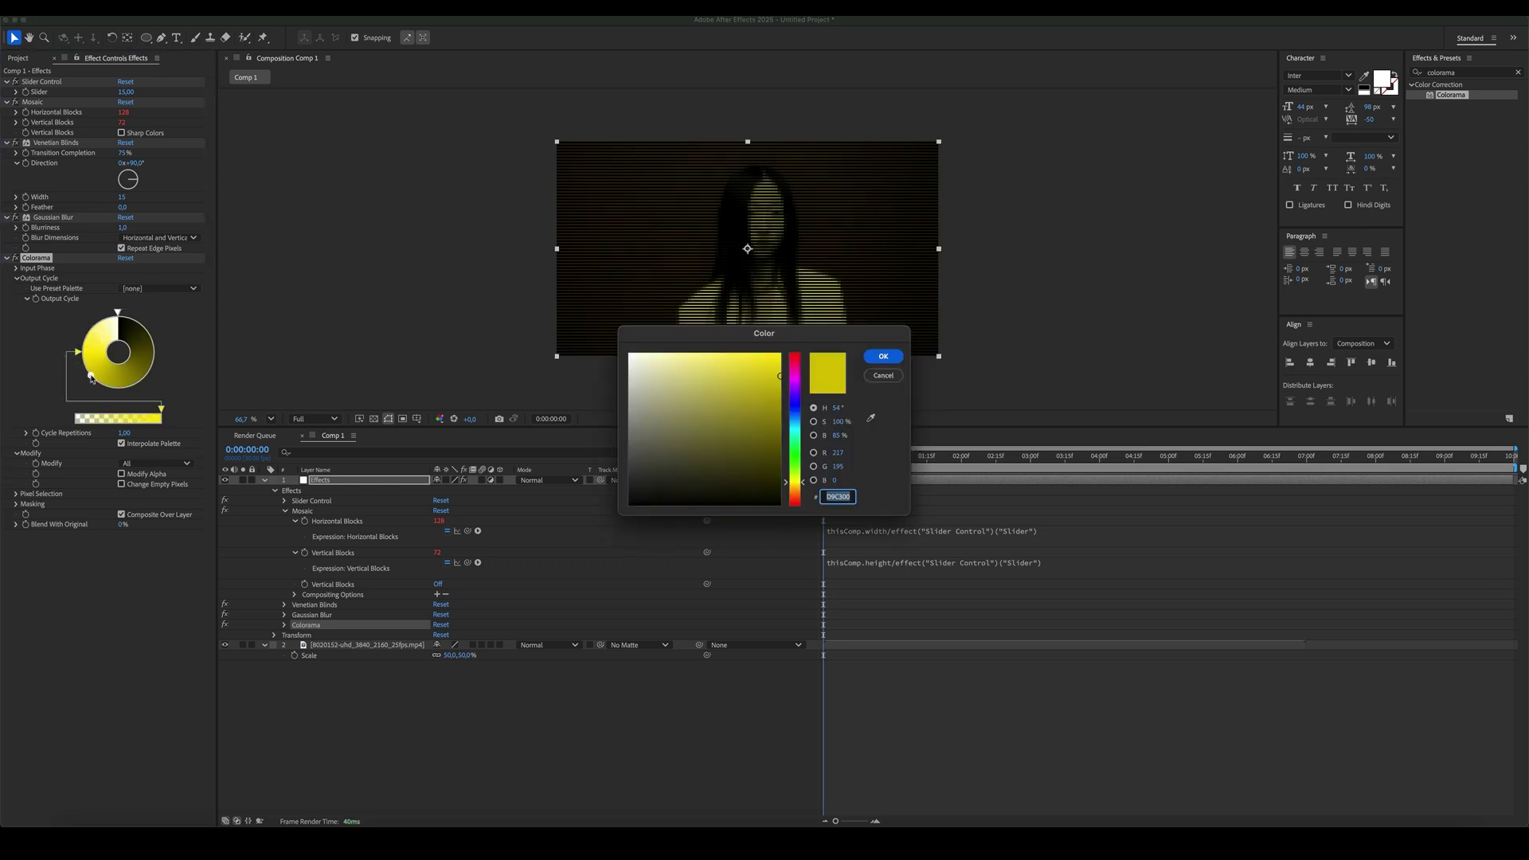
left_click_drag(795, 499, 795, 507)
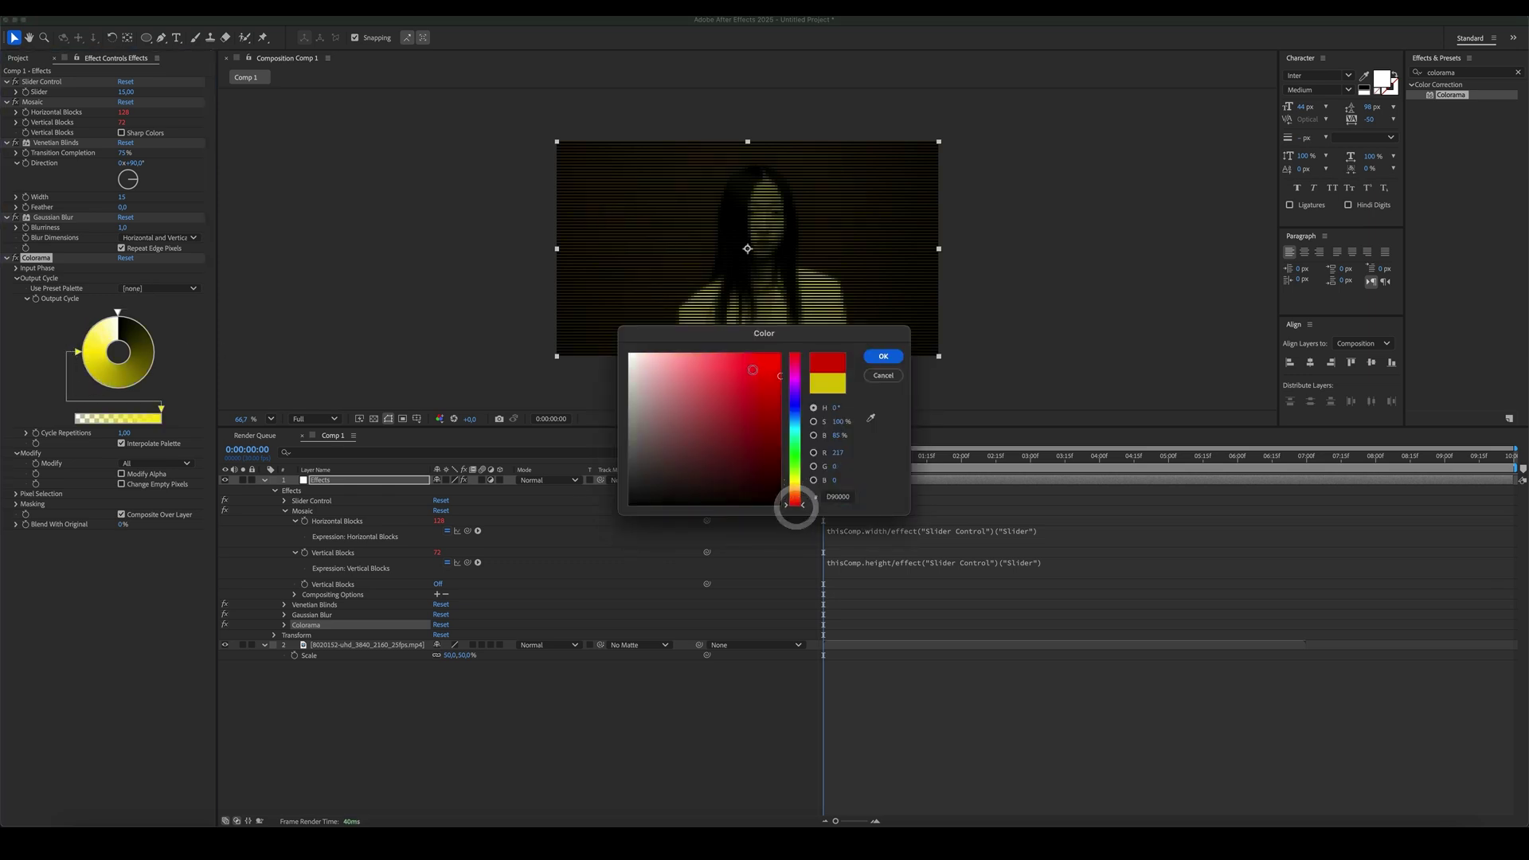
left_click(883, 357)
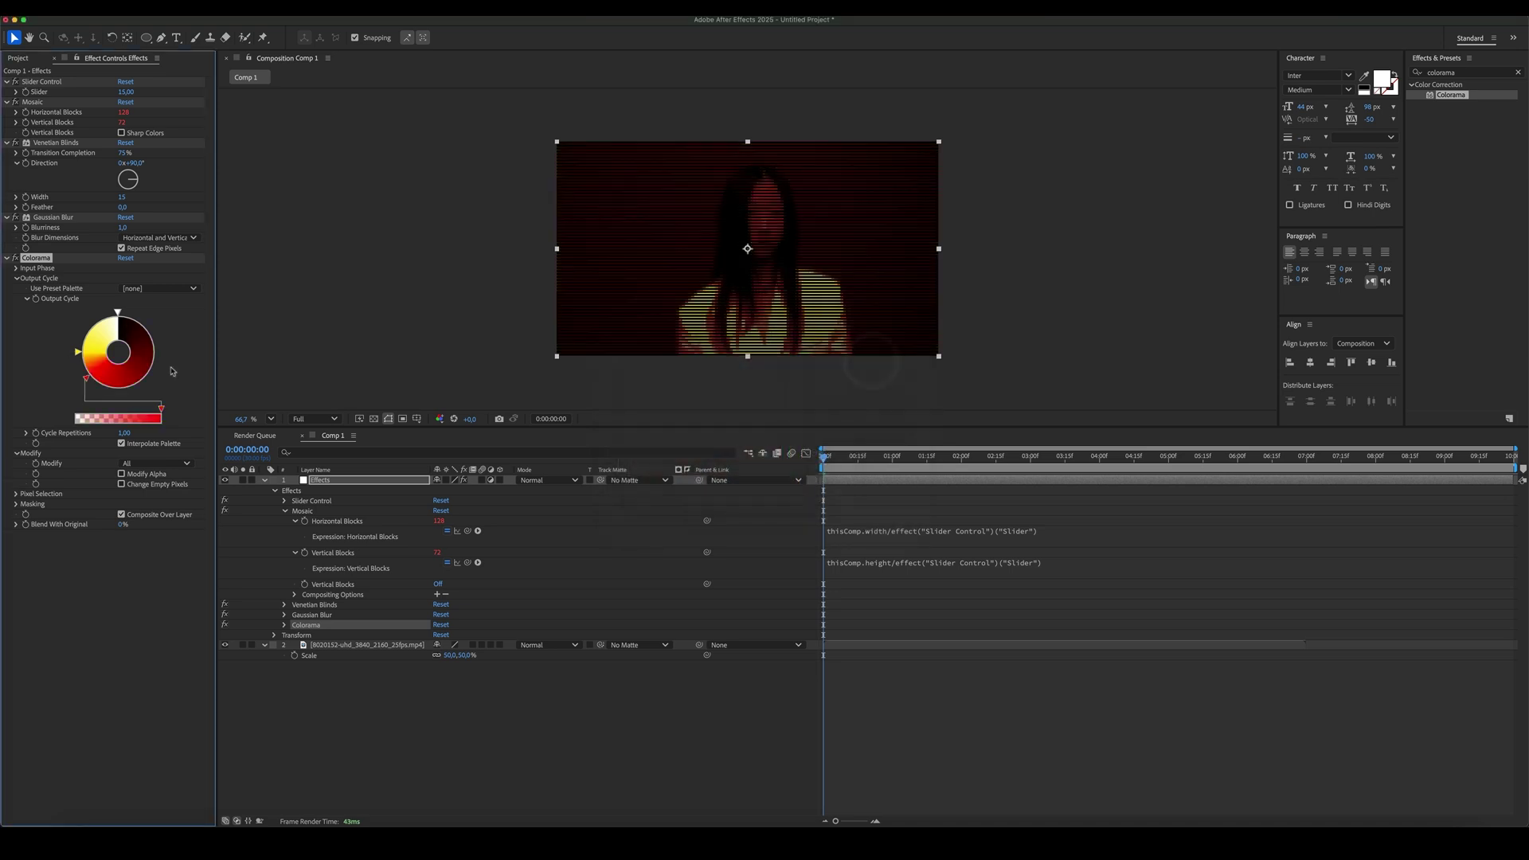
Step: Add a blue stop to the Output Cycle wheel at the six o'clock position
double_click(118, 394)
left_click_drag(794, 437, 794, 411)
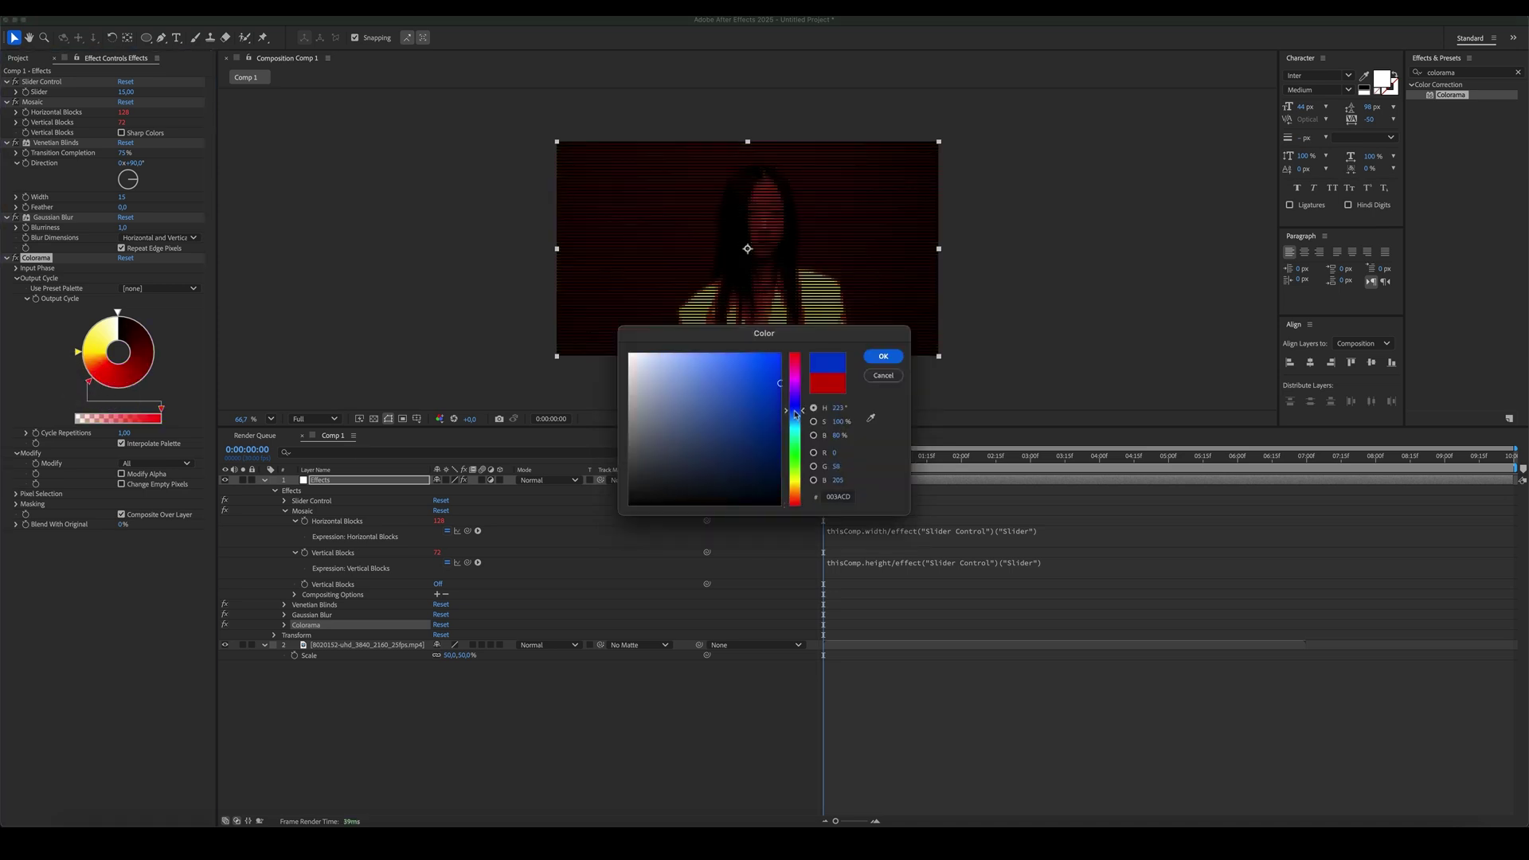
left_click(883, 356)
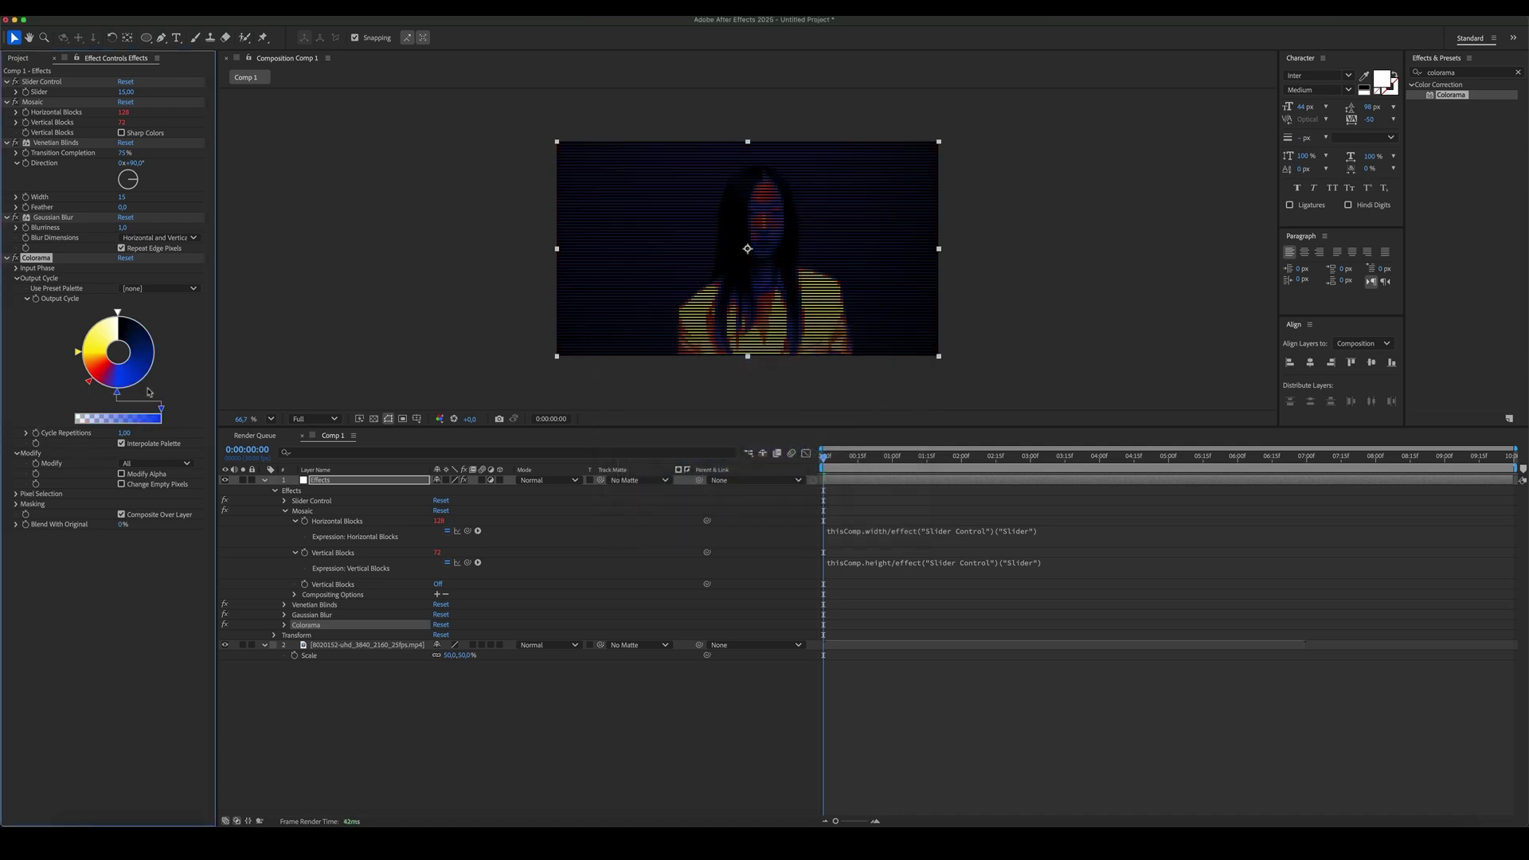
Step: Add a near-black stop to the Output Cycle wheel just clockwise of the twelve o'clock stop
left_click(121, 316)
left_click_drag(121, 317, 123, 319)
double_click(123, 318)
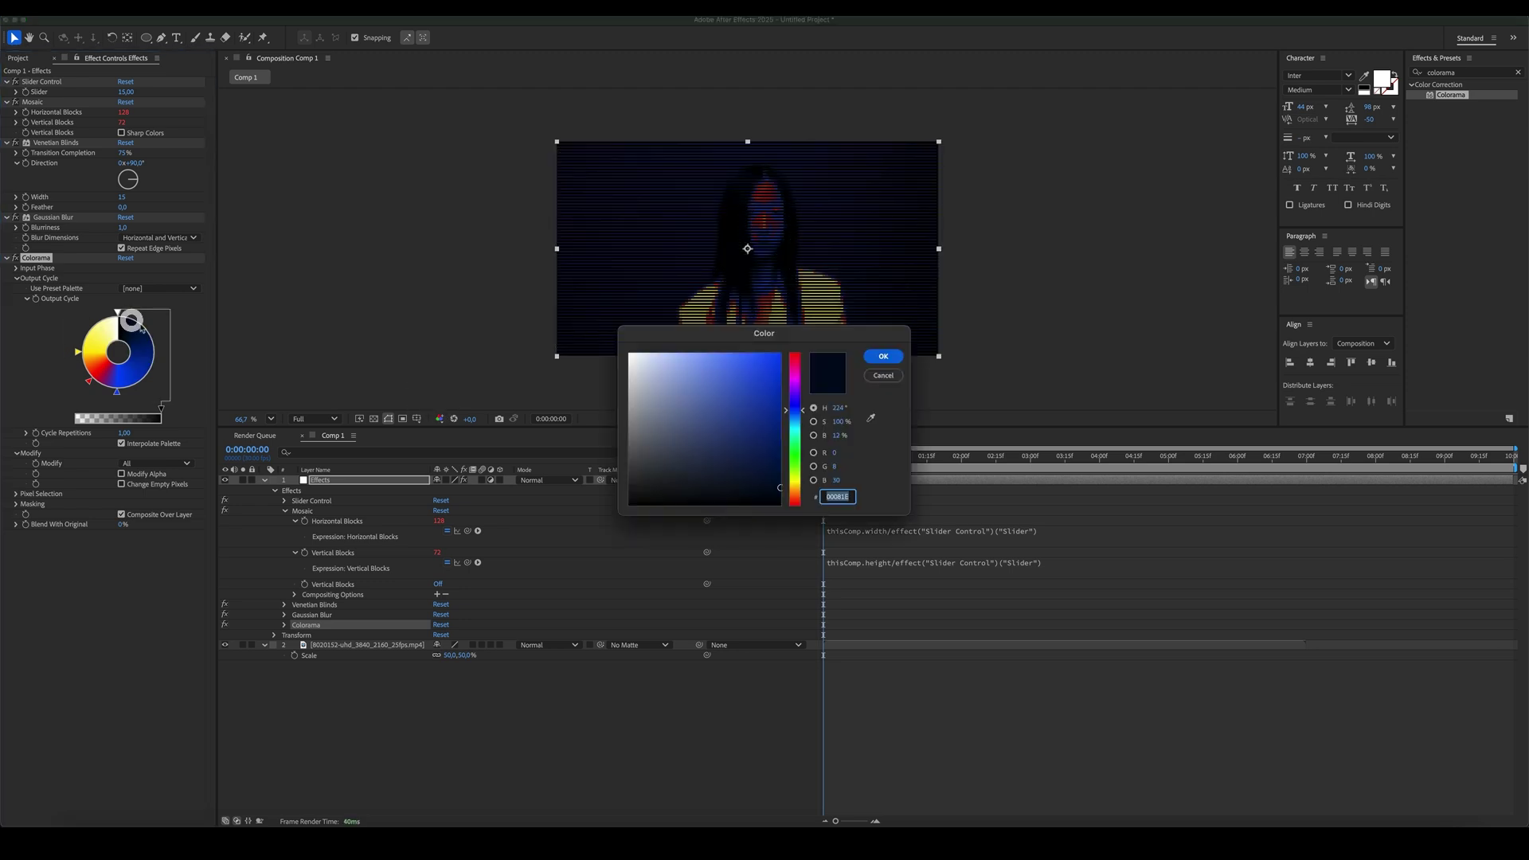
left_click(882, 356)
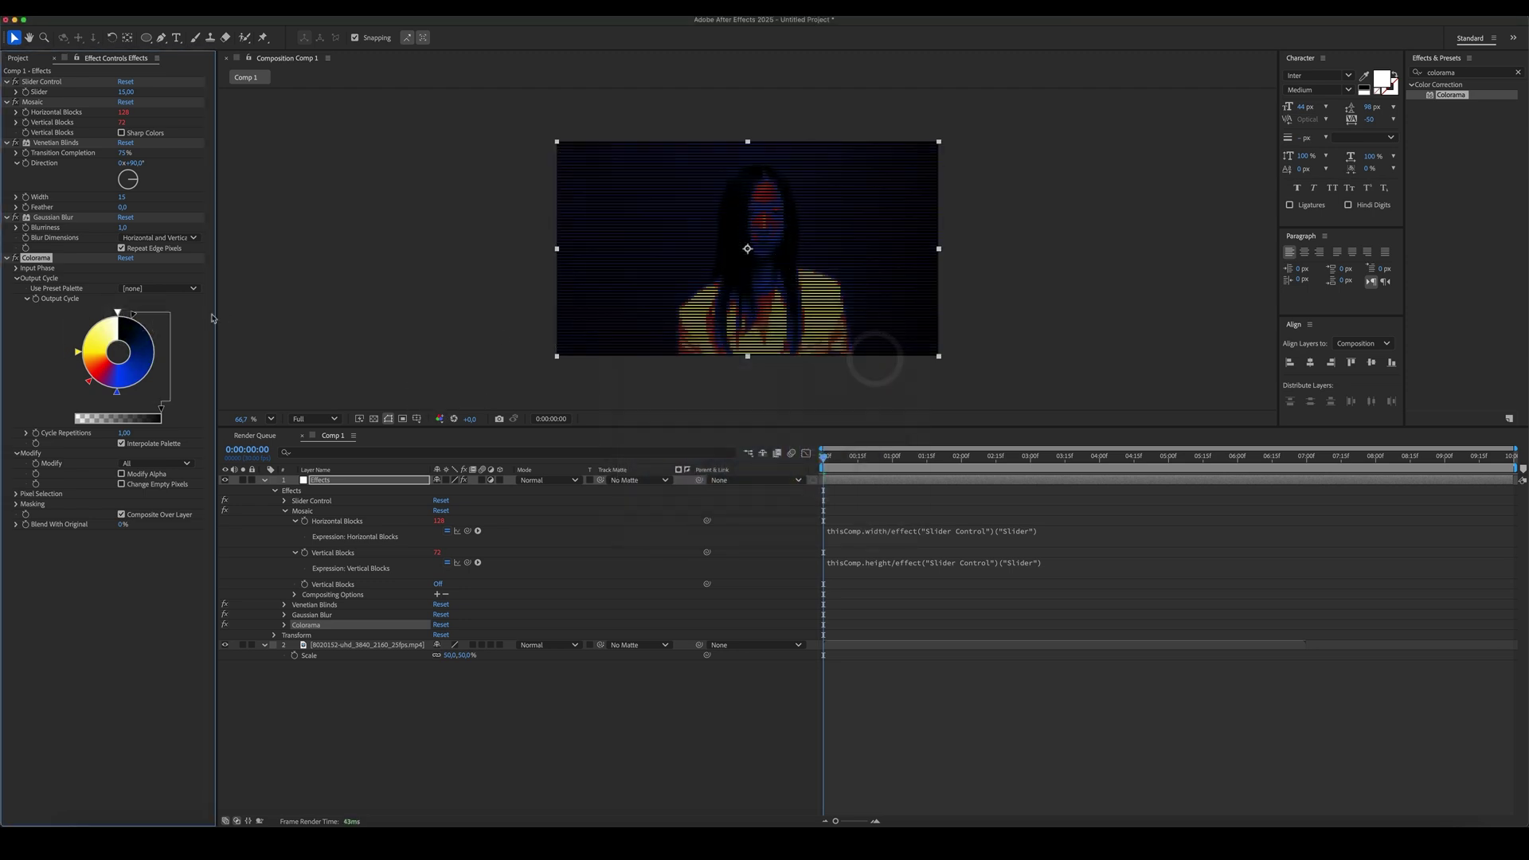
double_click(127, 316)
left_click(834, 439)
type("100")
key("Return")
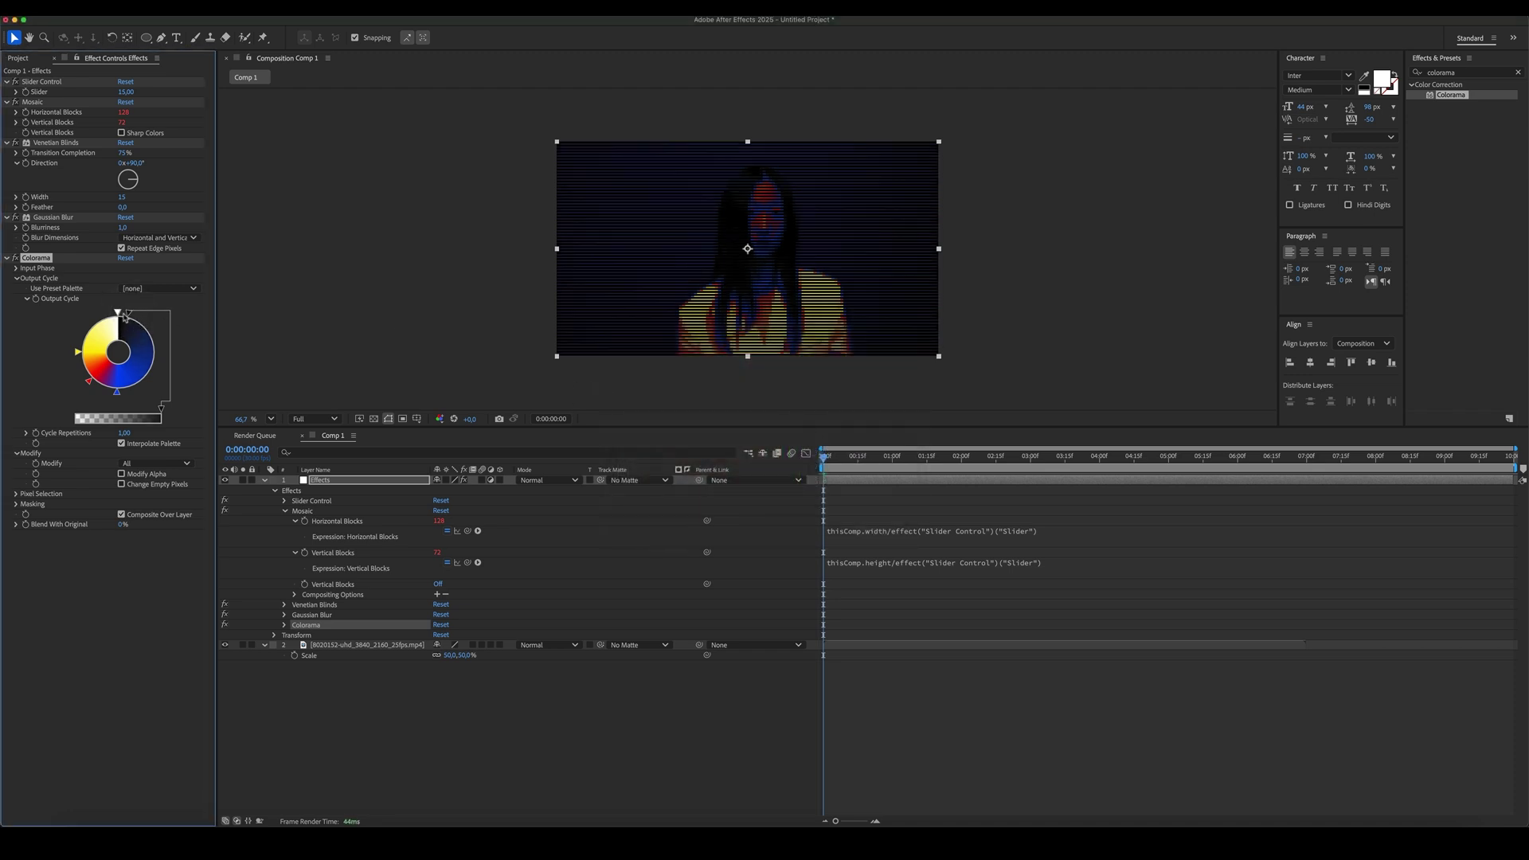
left_click(555, 706)
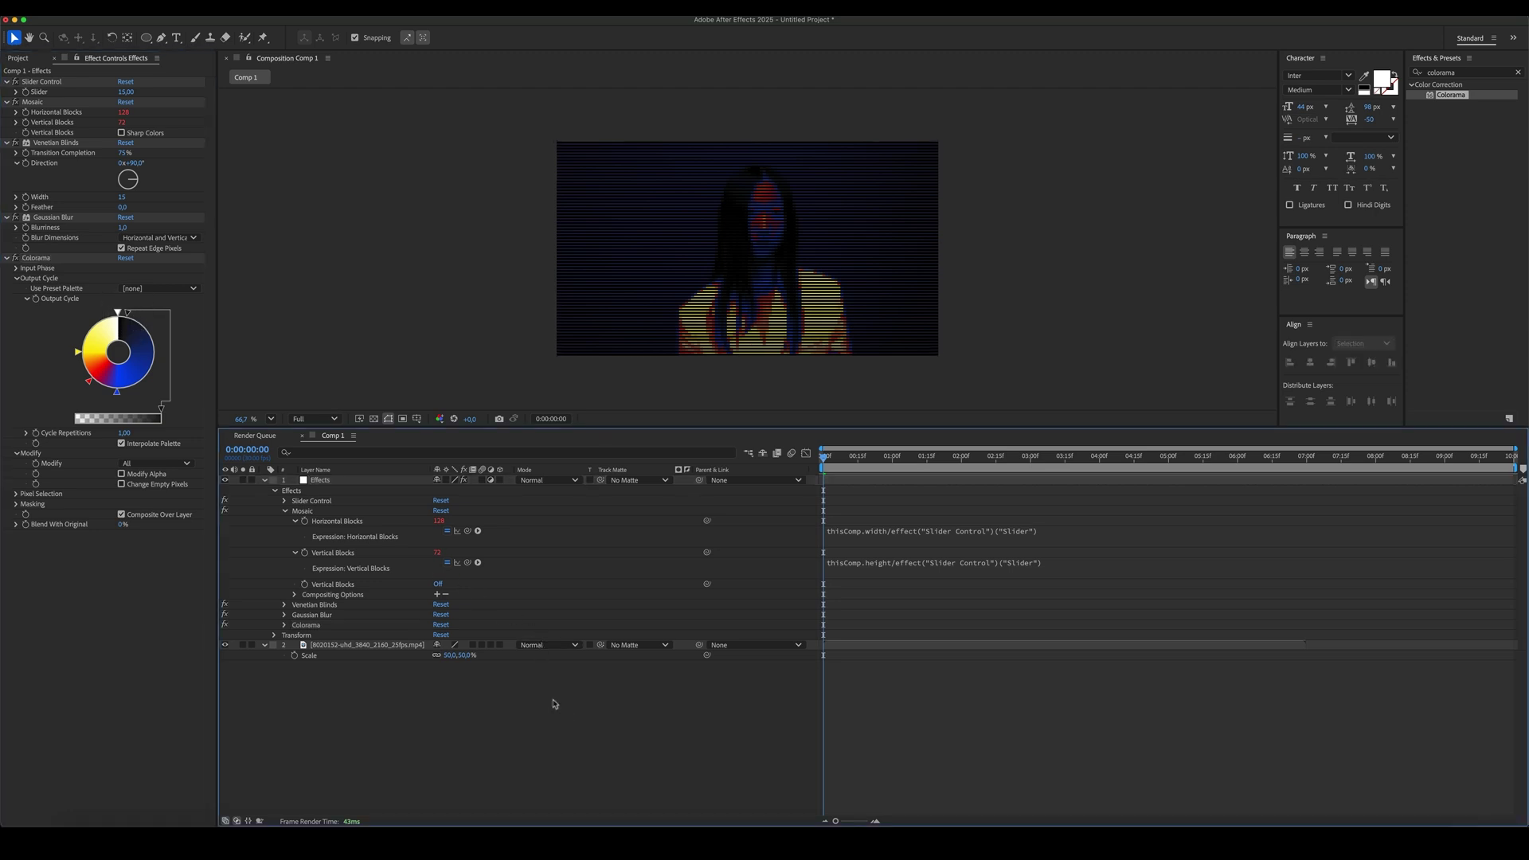
Step: Find the stock Glow effect and apply it to the Effects layer after Colorama
left_click(1464, 72)
type("glow")
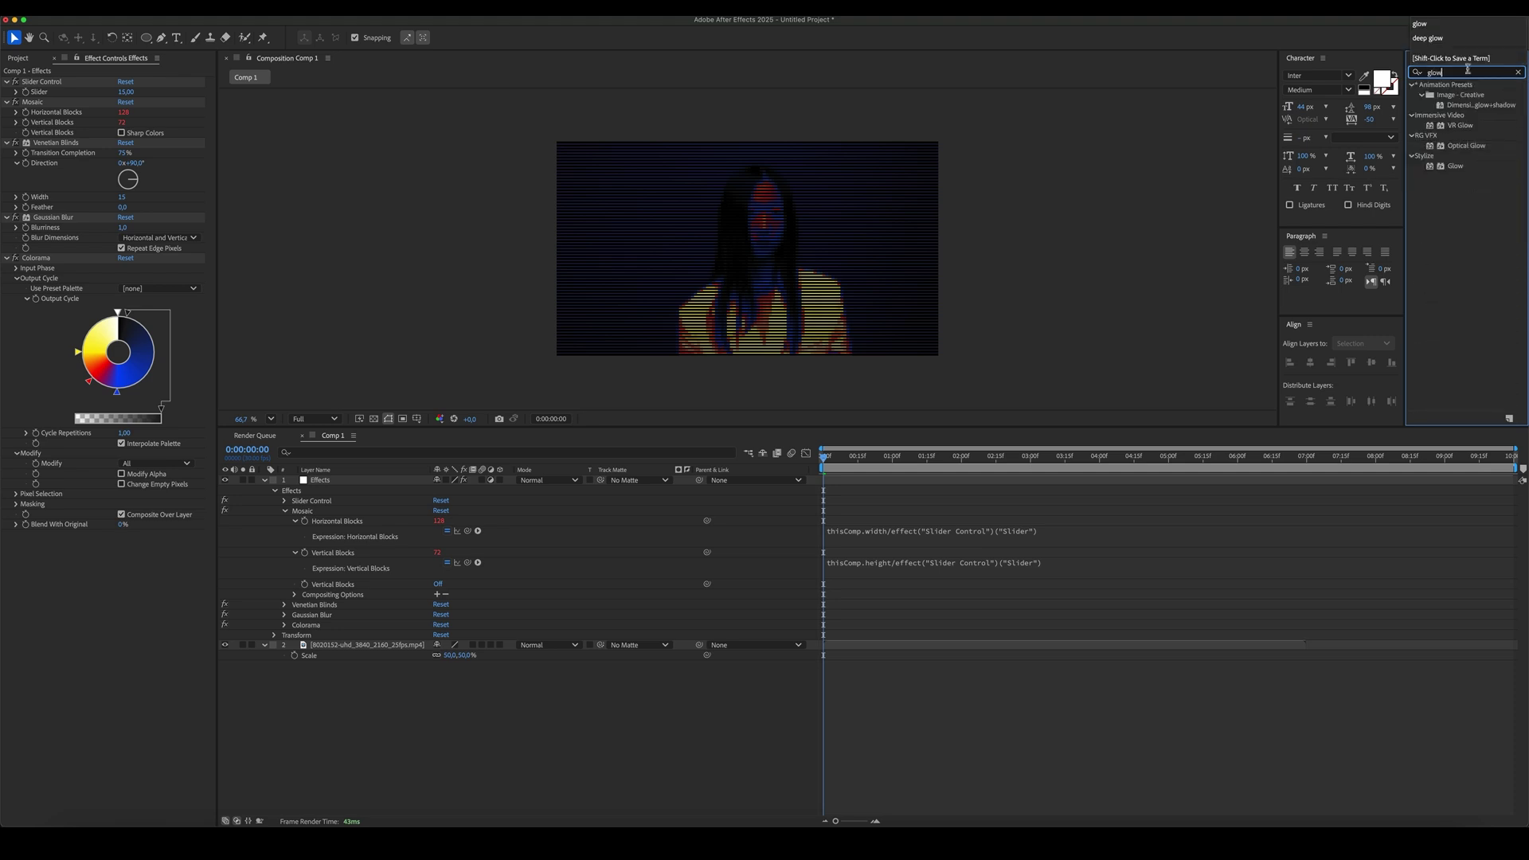
left_click_drag(1456, 166, 84, 714)
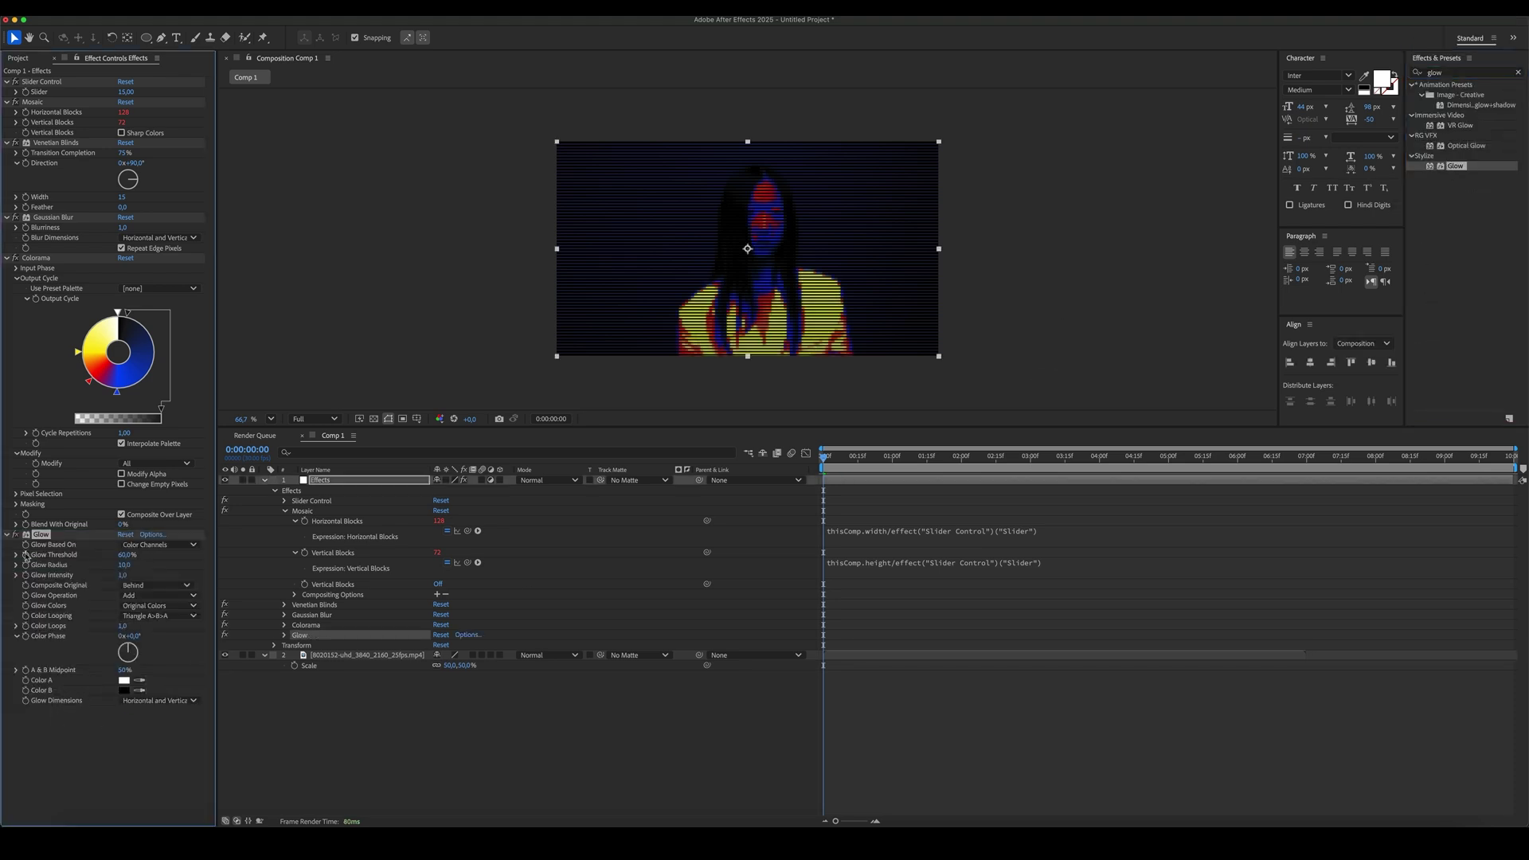
Step: Duplicate the Glow effect and set the duplicate's Glow Radius to 120
key("ctrl+d")
left_click(123, 686)
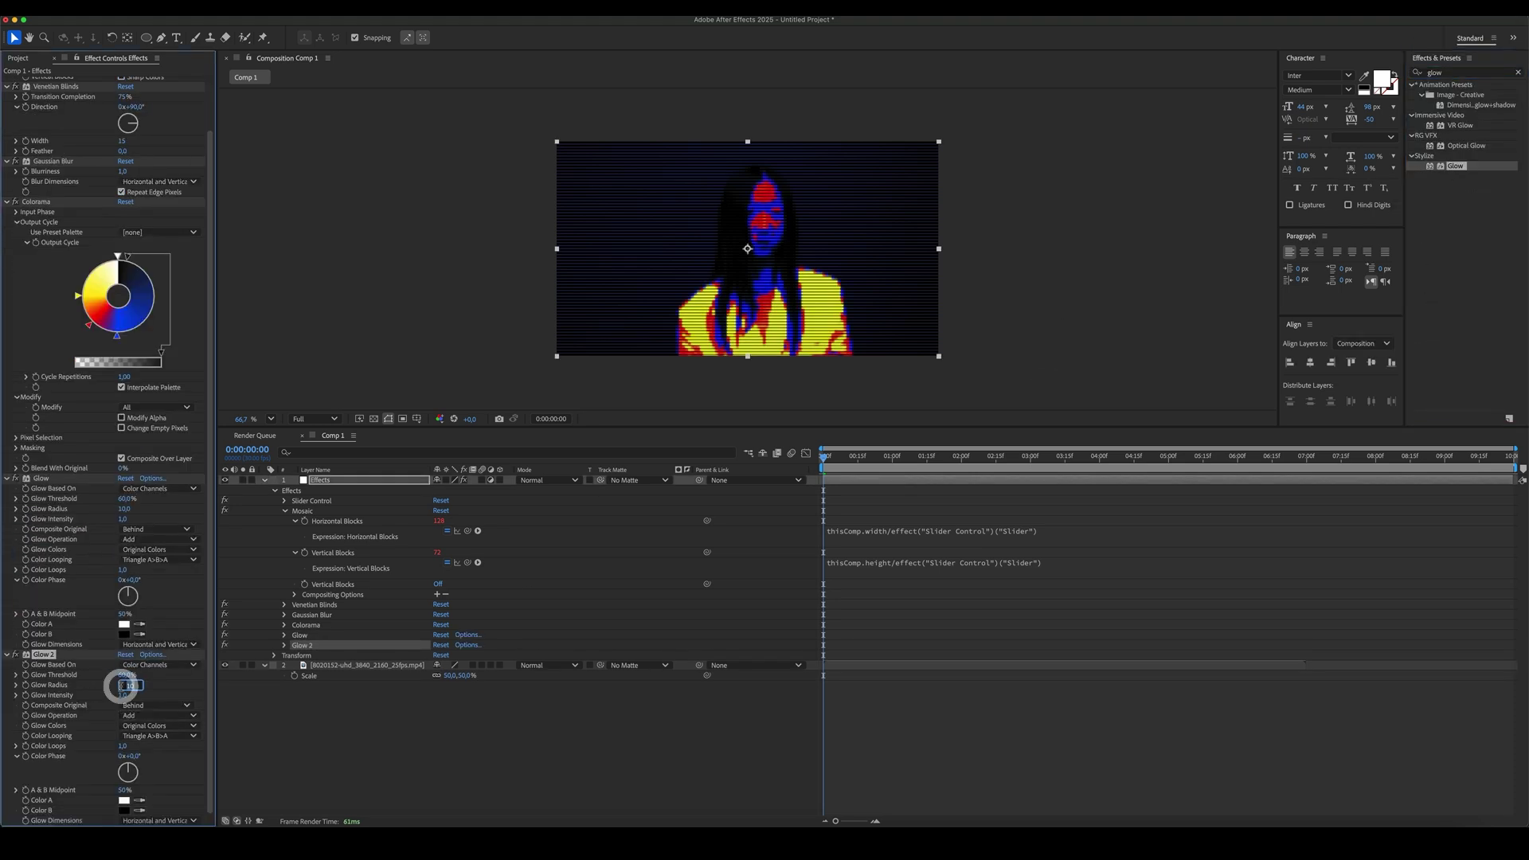
key("Return")
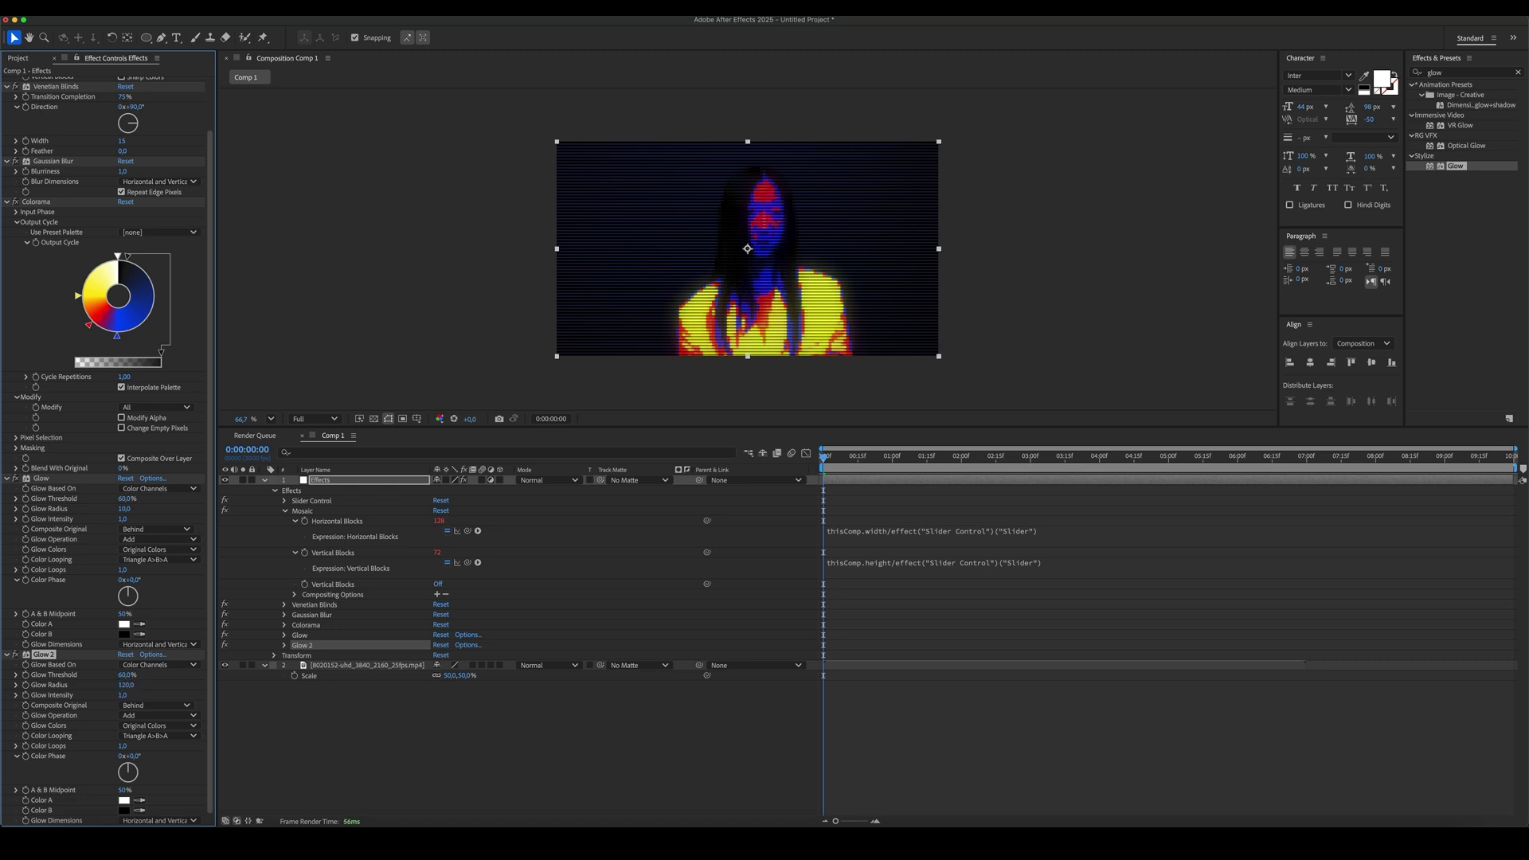
left_click(396, 735)
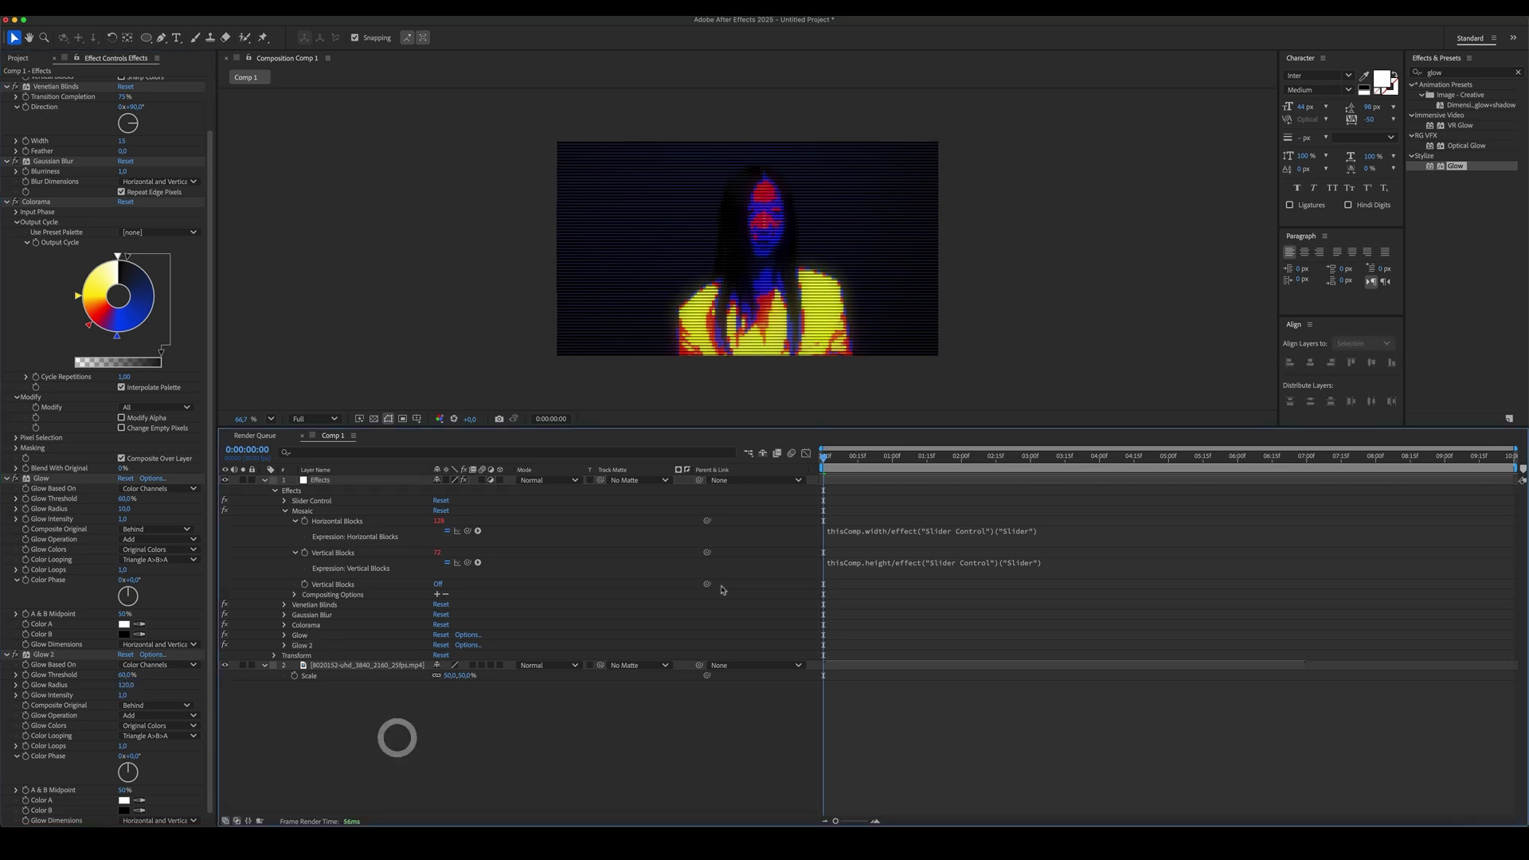
Step: Keyframe the Slider Control on the Effects layer with 15 at 1 second and 100 at 0 seconds
left_click(889, 460)
left_click(332, 483)
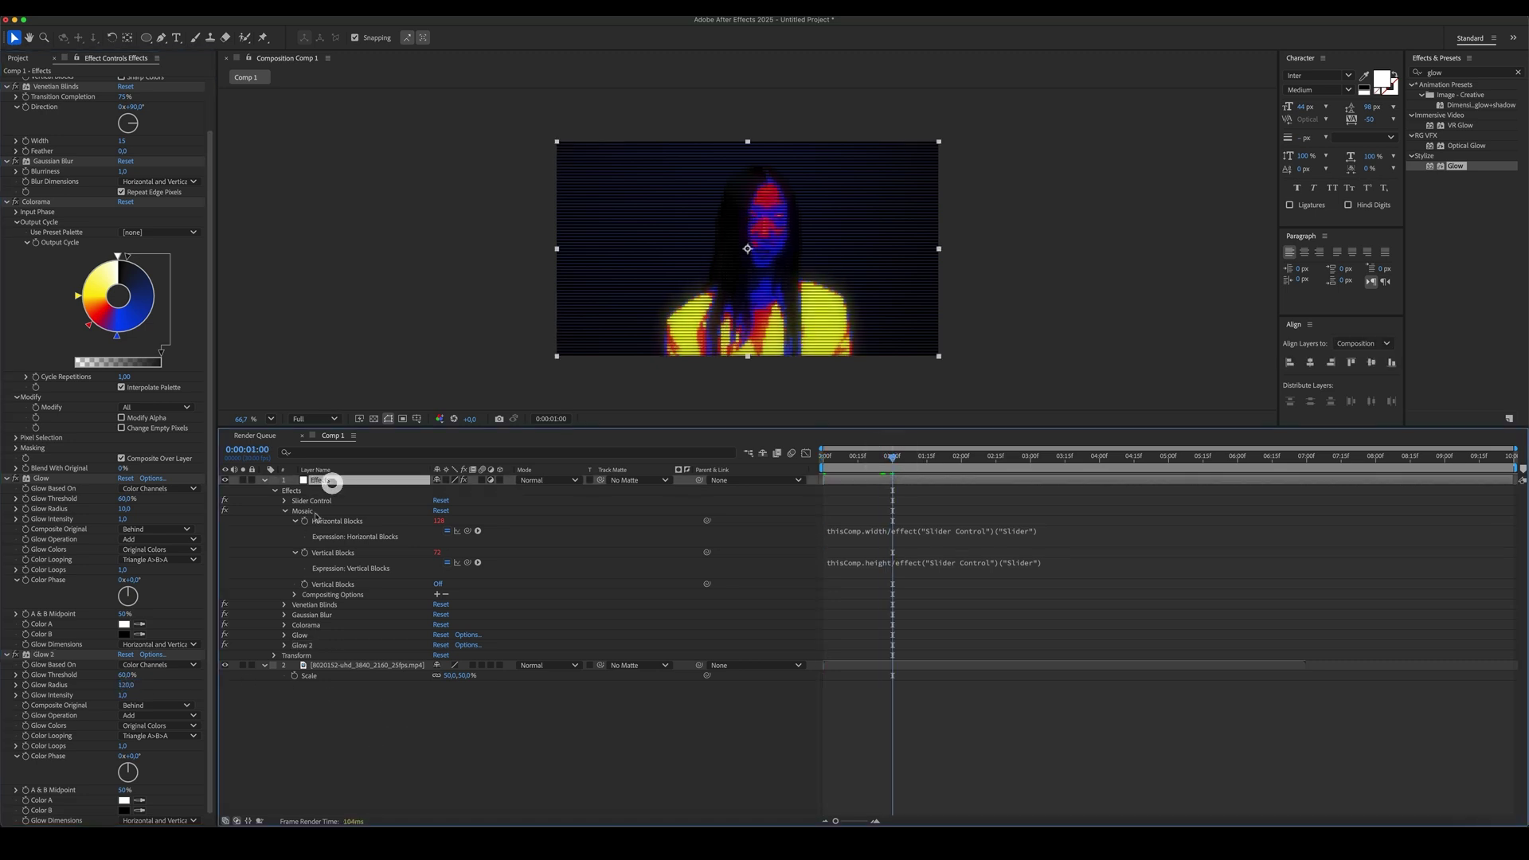
left_click(285, 511)
left_click(285, 501)
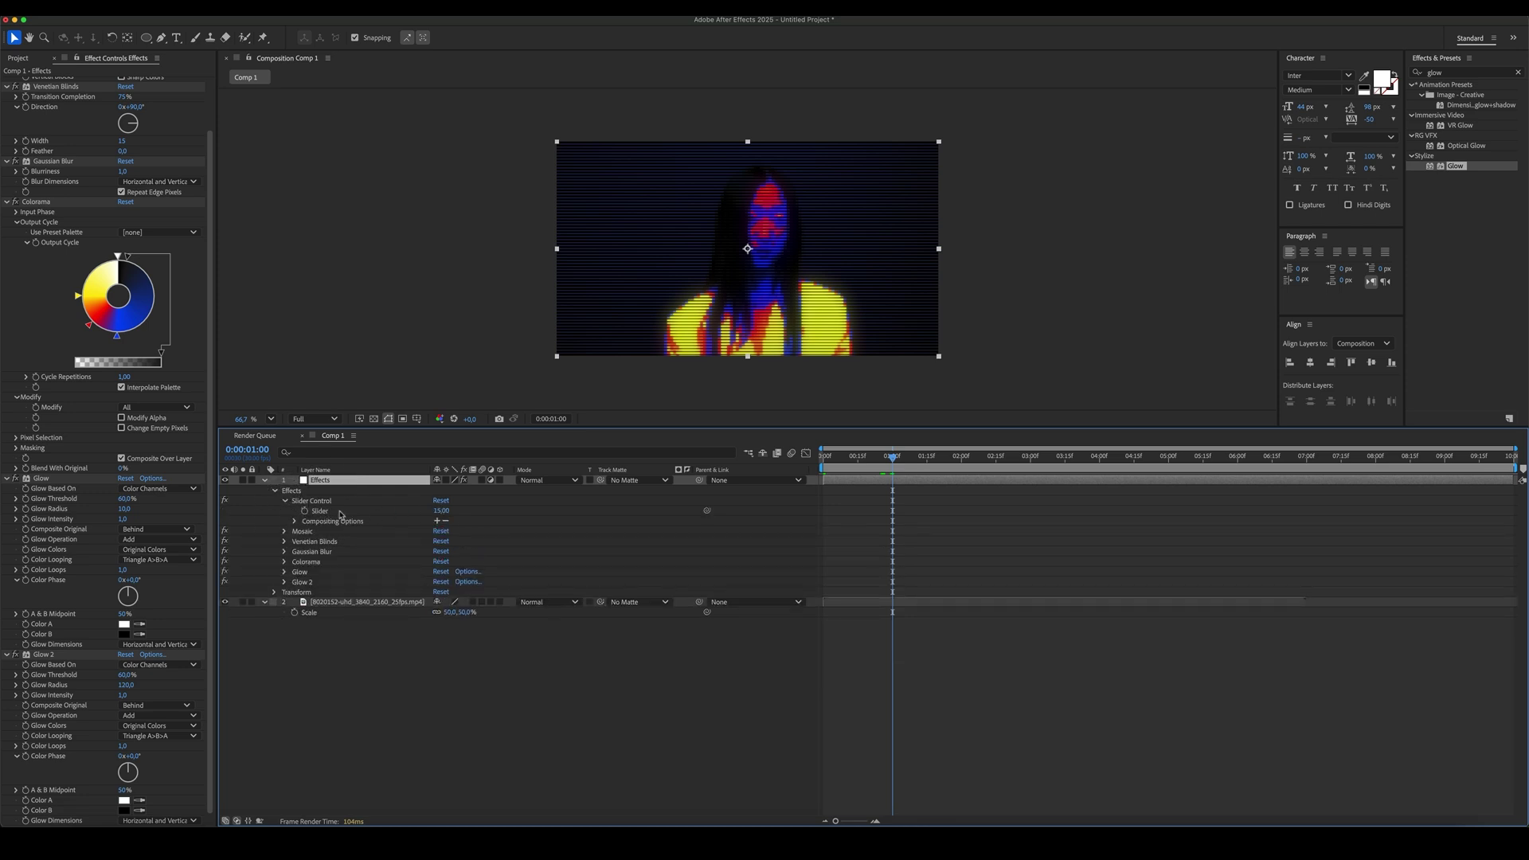
left_click(303, 512)
key("Home")
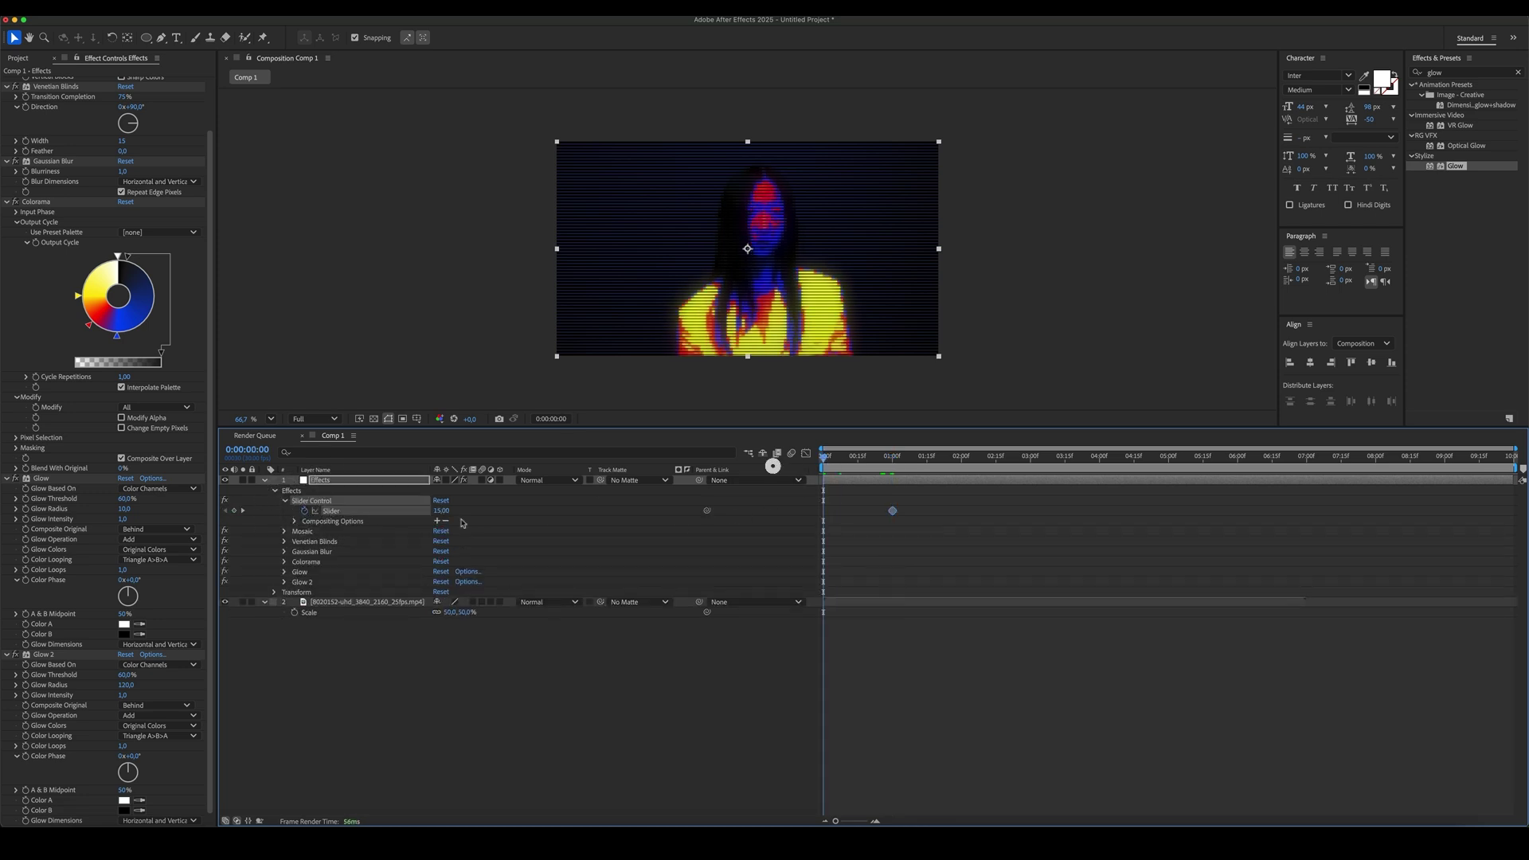
left_click(440, 510)
type("100")
left_click(545, 695)
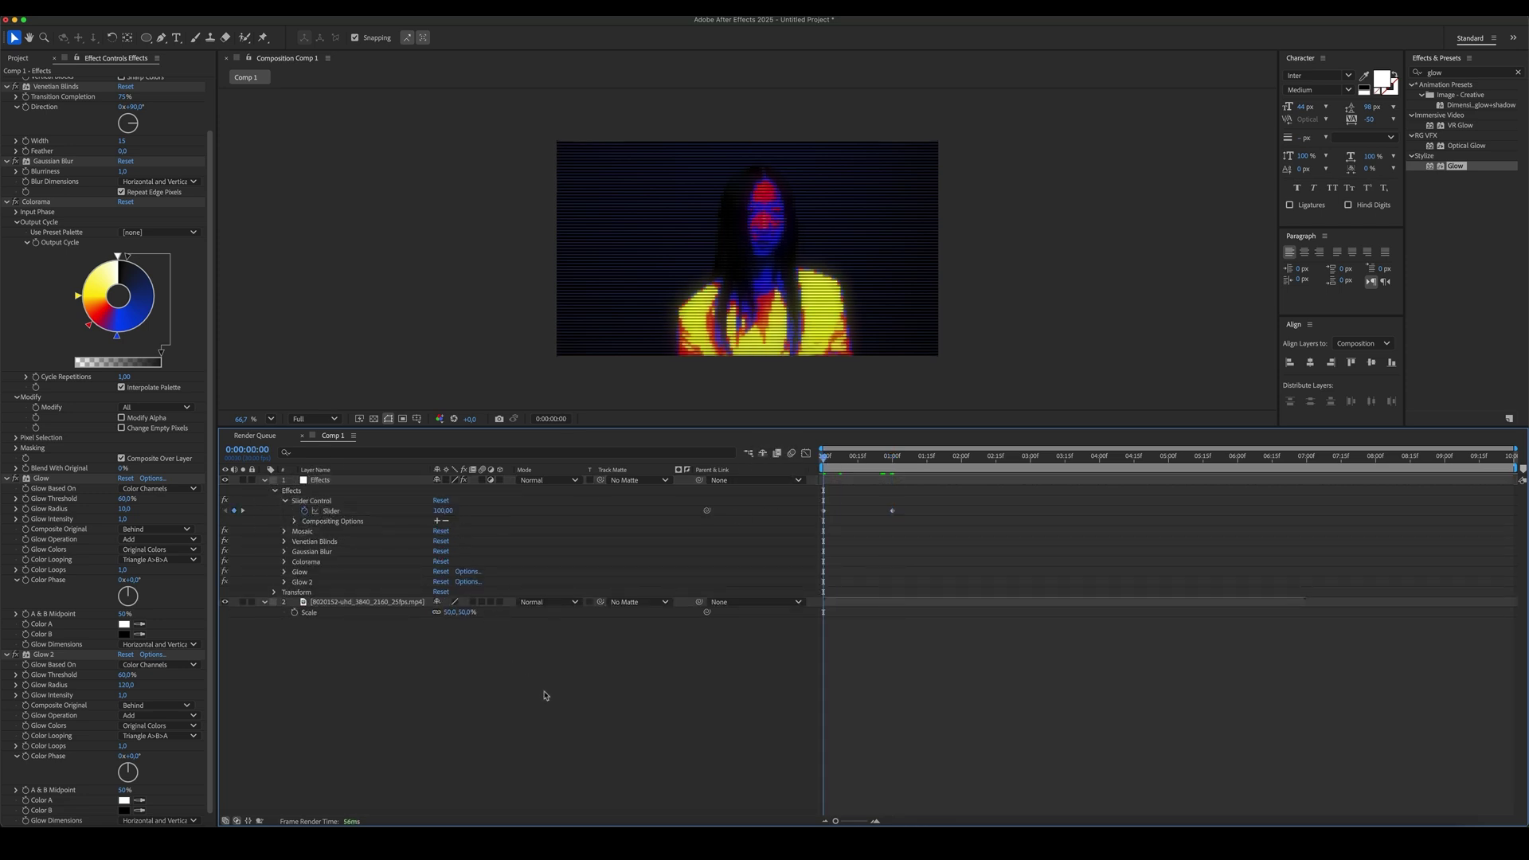
Step: Keyframe the video layer's Opacity with 100% at 1 second and 0% at 0 seconds
left_click(892, 470)
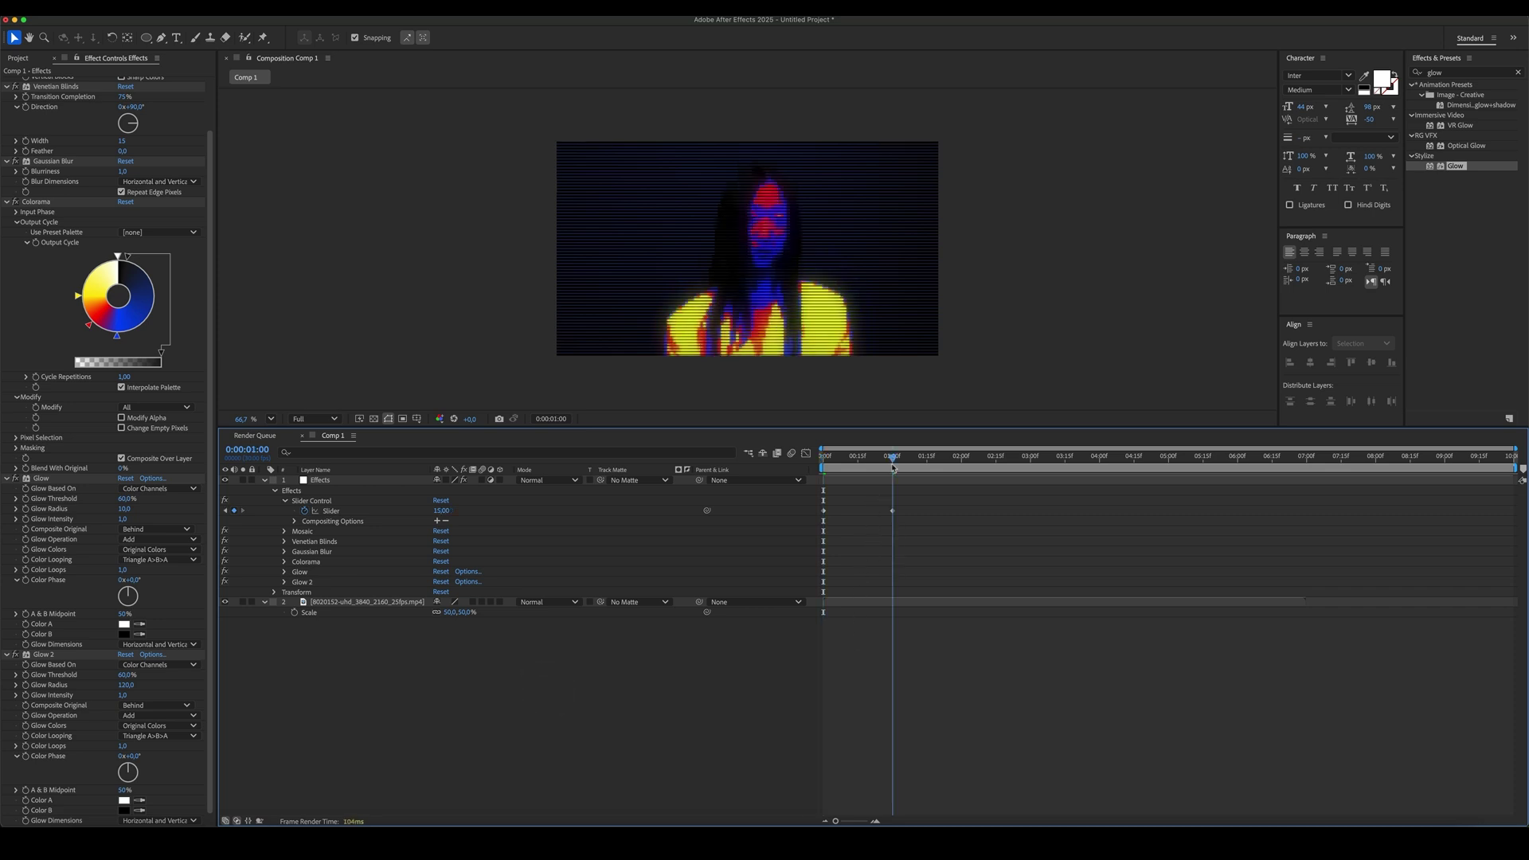
left_click(379, 603)
key("t")
left_click(294, 613)
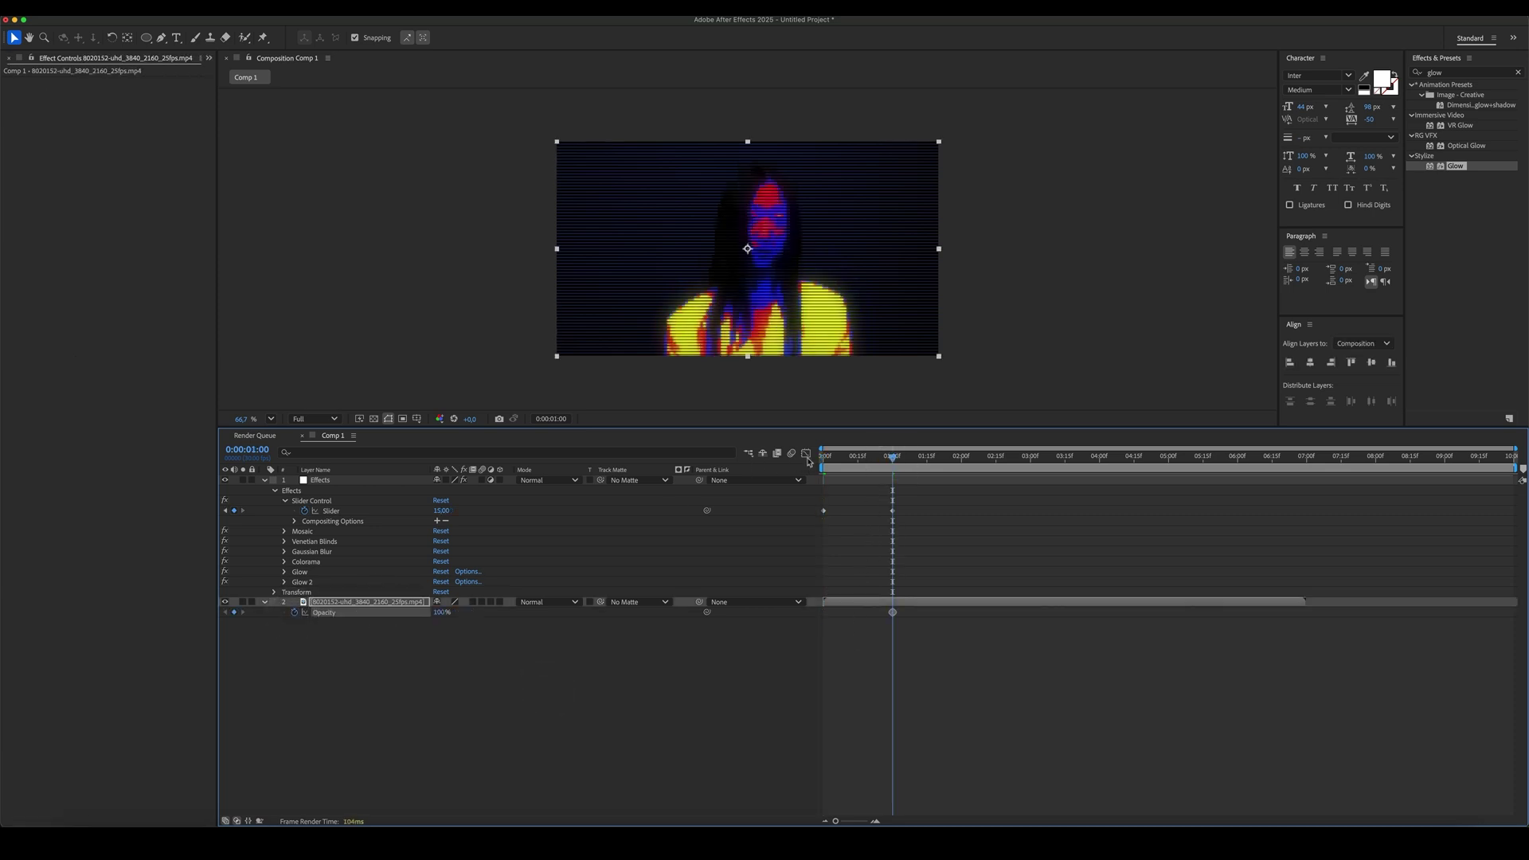
key("Home")
left_click_drag(443, 616, 365, 640)
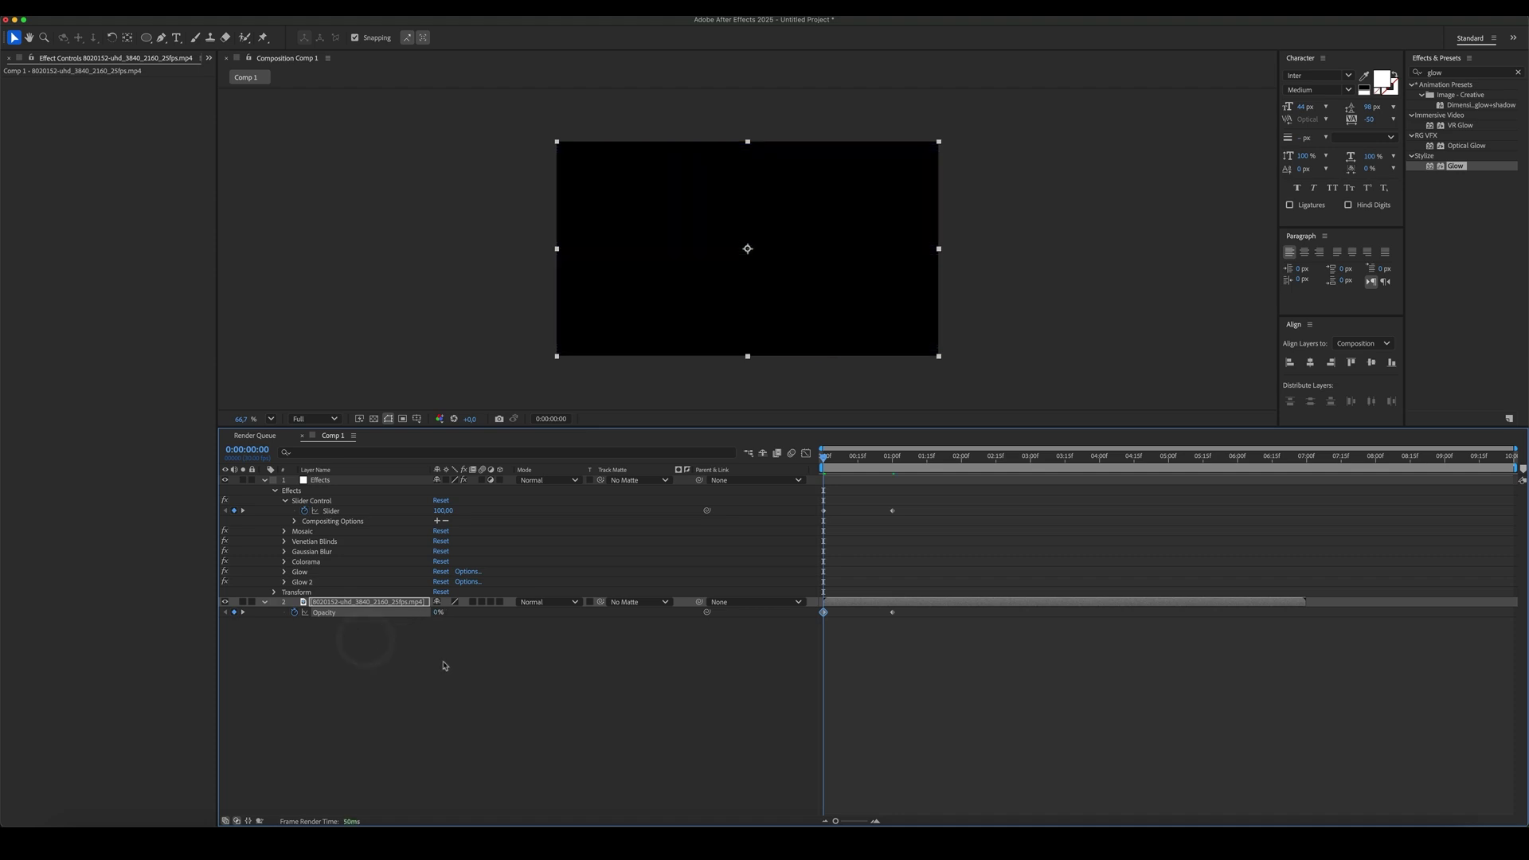
left_click(444, 666)
left_click(443, 666)
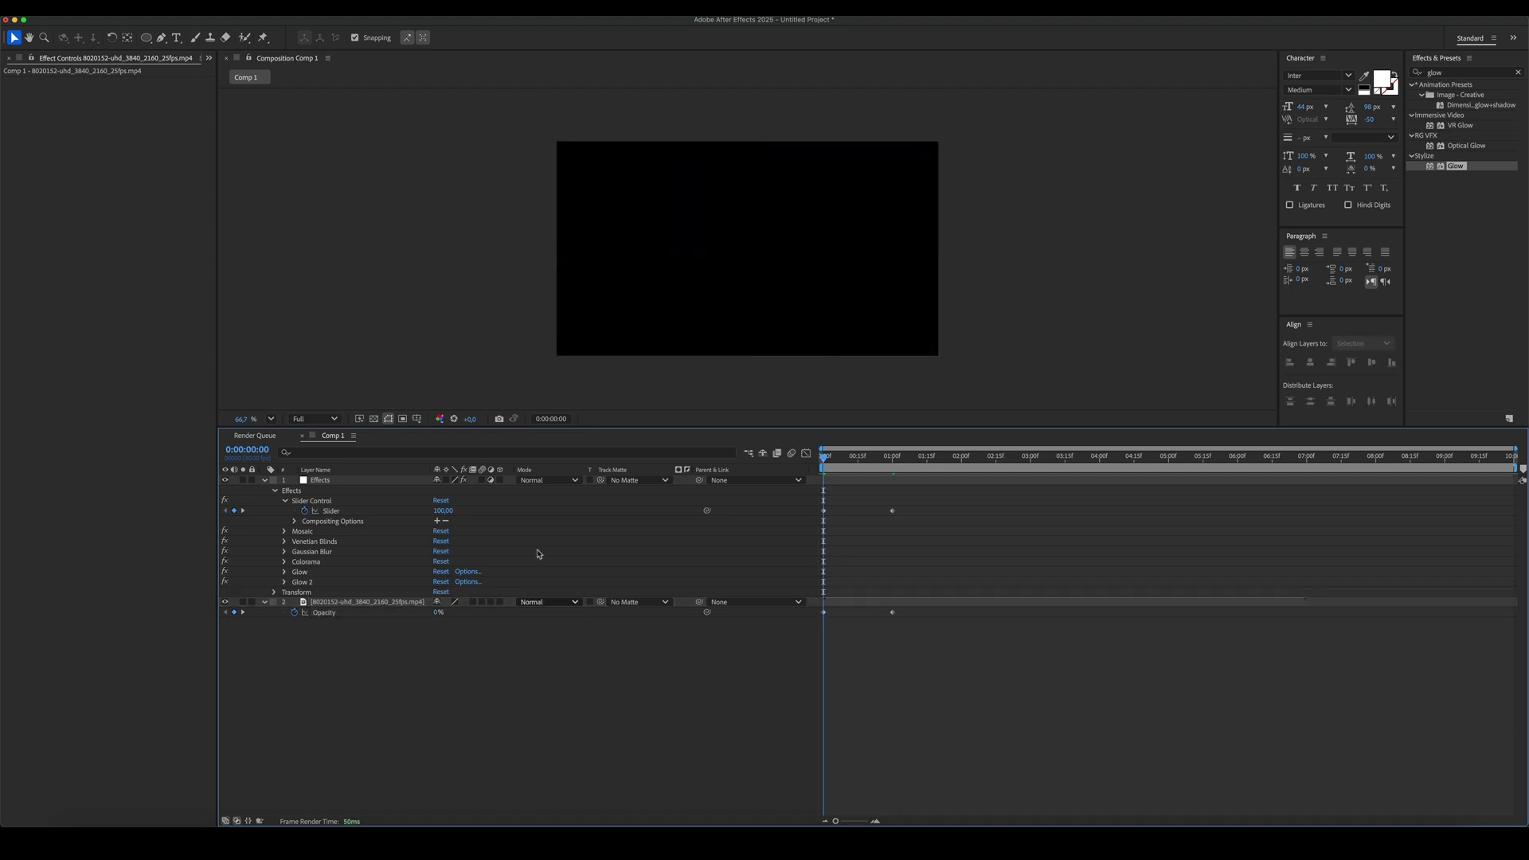
Step: Create a composition-sized rectangle shape layer and place it beneath the video layer
left_click_drag(147, 39, 150, 45)
double_click(150, 44)
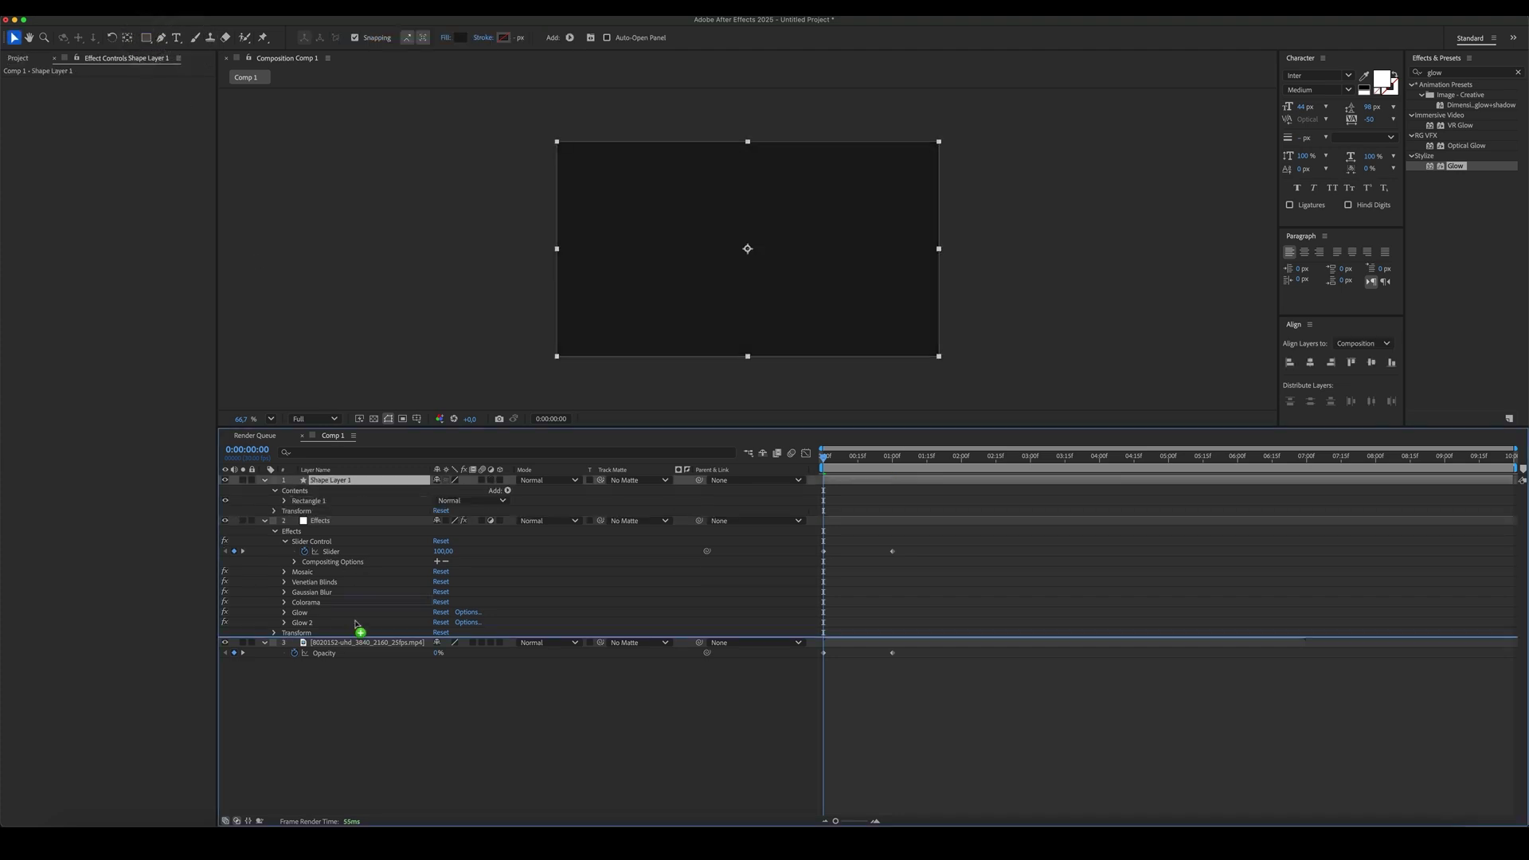
left_click(358, 660)
left_click(359, 693)
Step: Rename the rectangle shape layer as BG
left_click(324, 622)
key("Return")
type("BG")
key("Return")
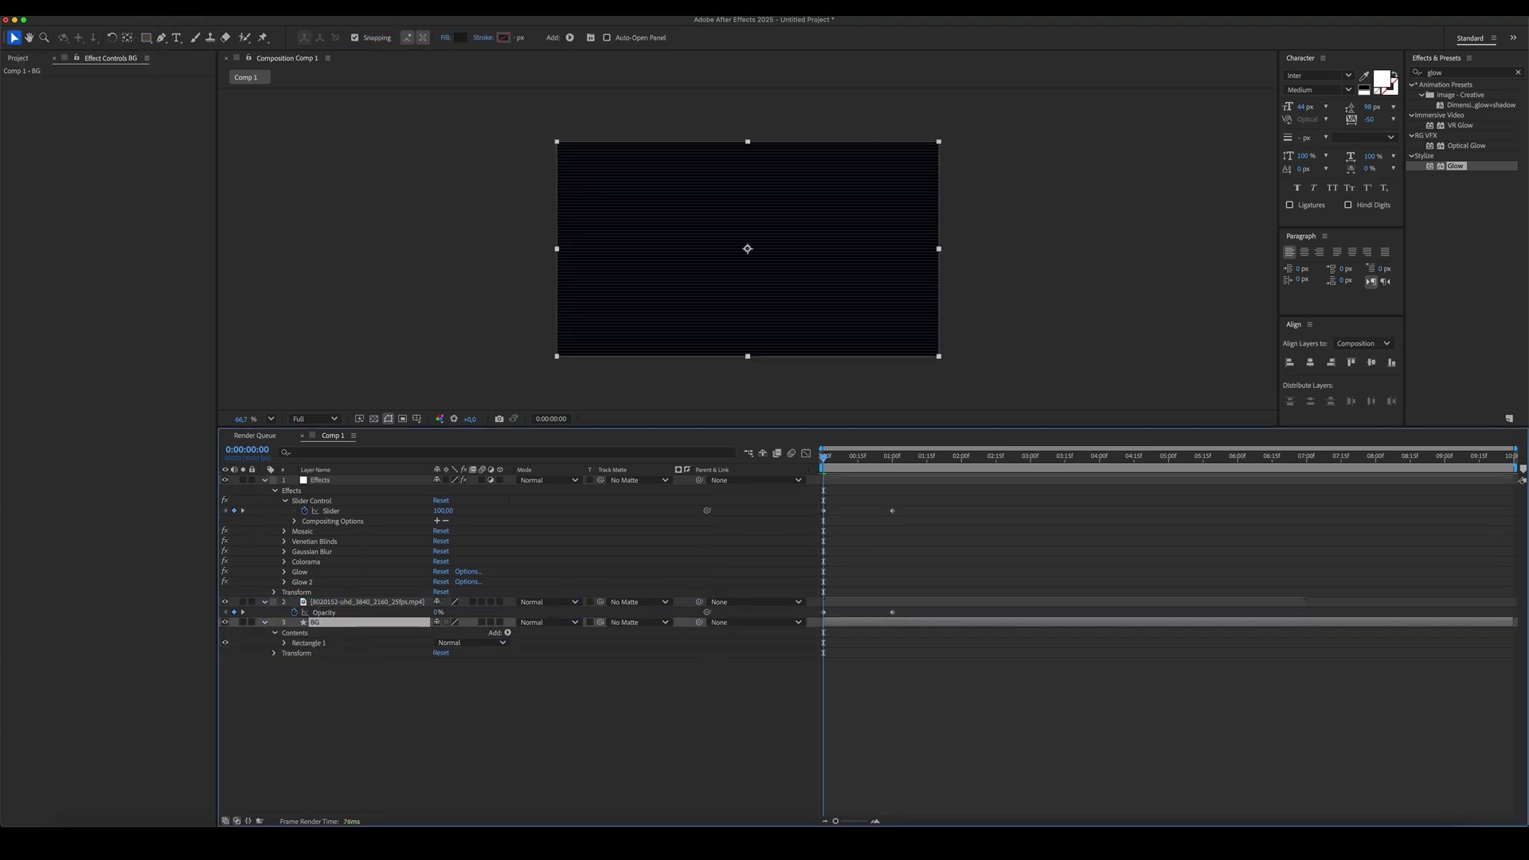
left_click(679, 721)
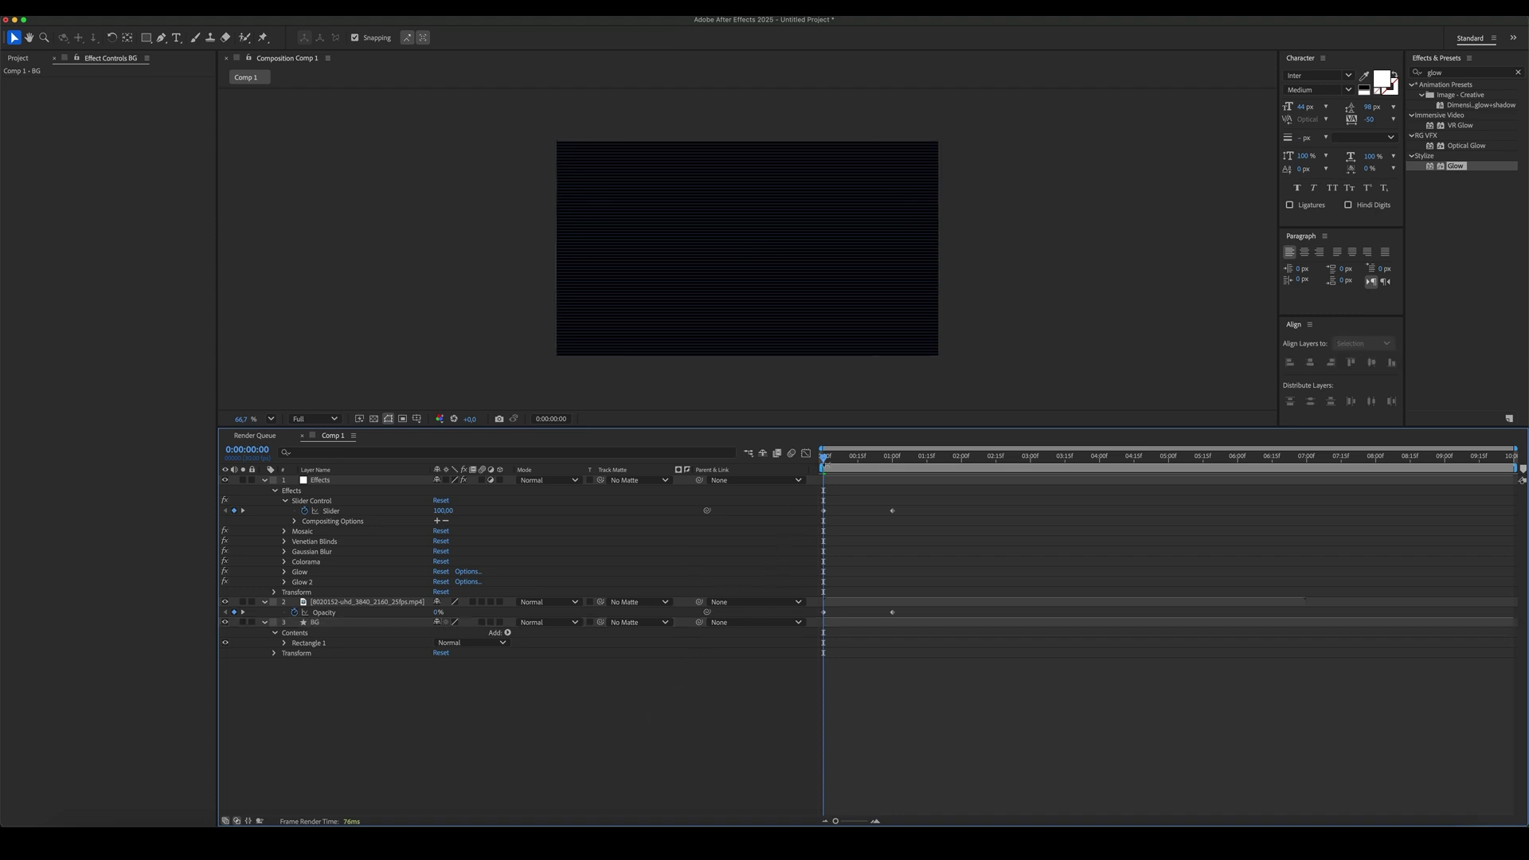
Step: Add holding keyframes at 4 seconds for the Effects layer's Slider and the video layer's Opacity
left_click_drag(824, 462, 893, 463)
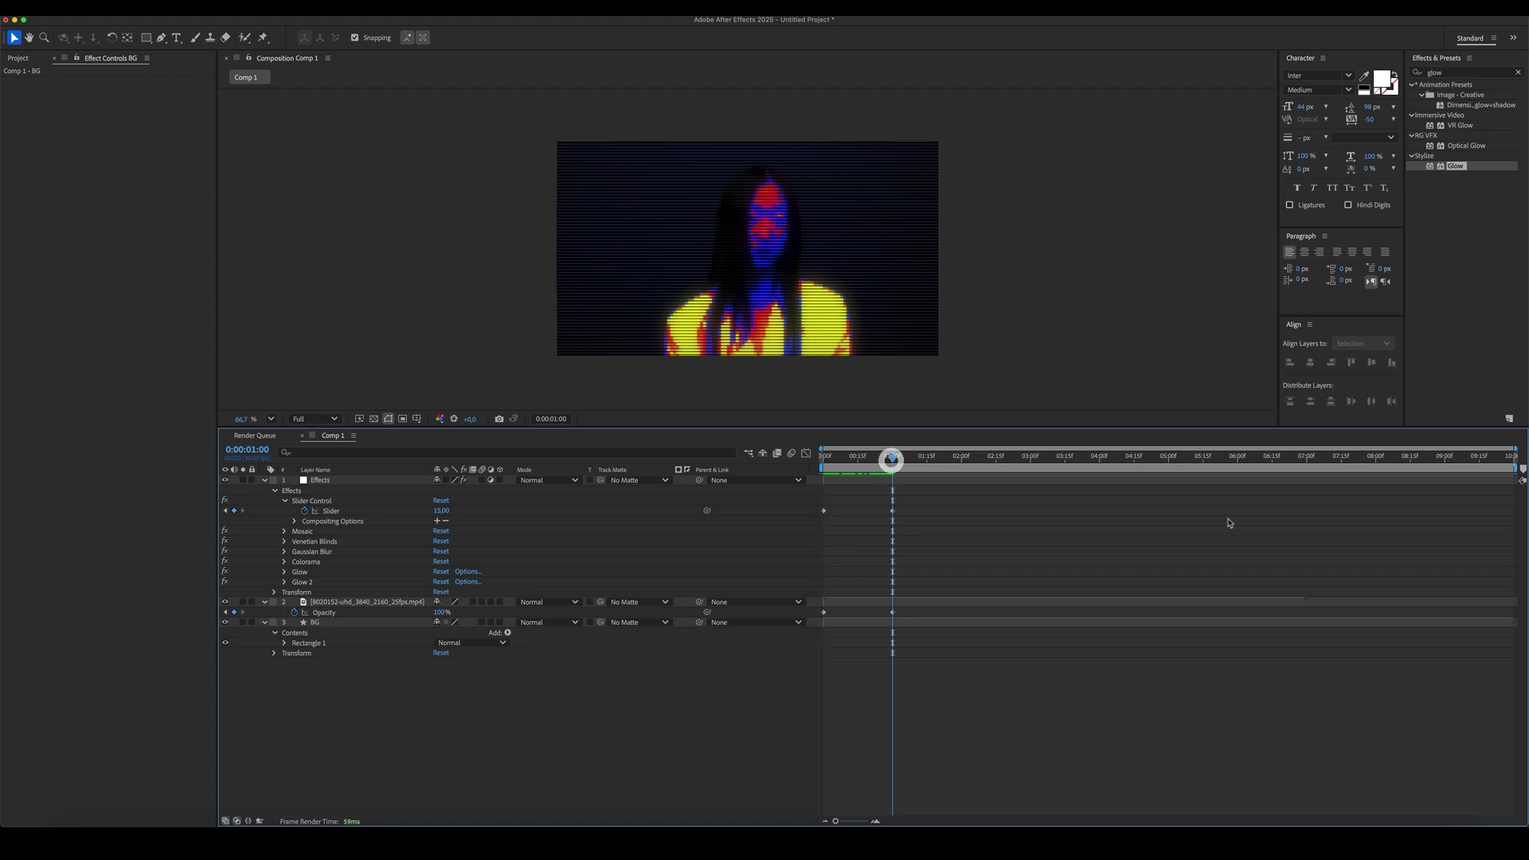
left_click(1102, 463)
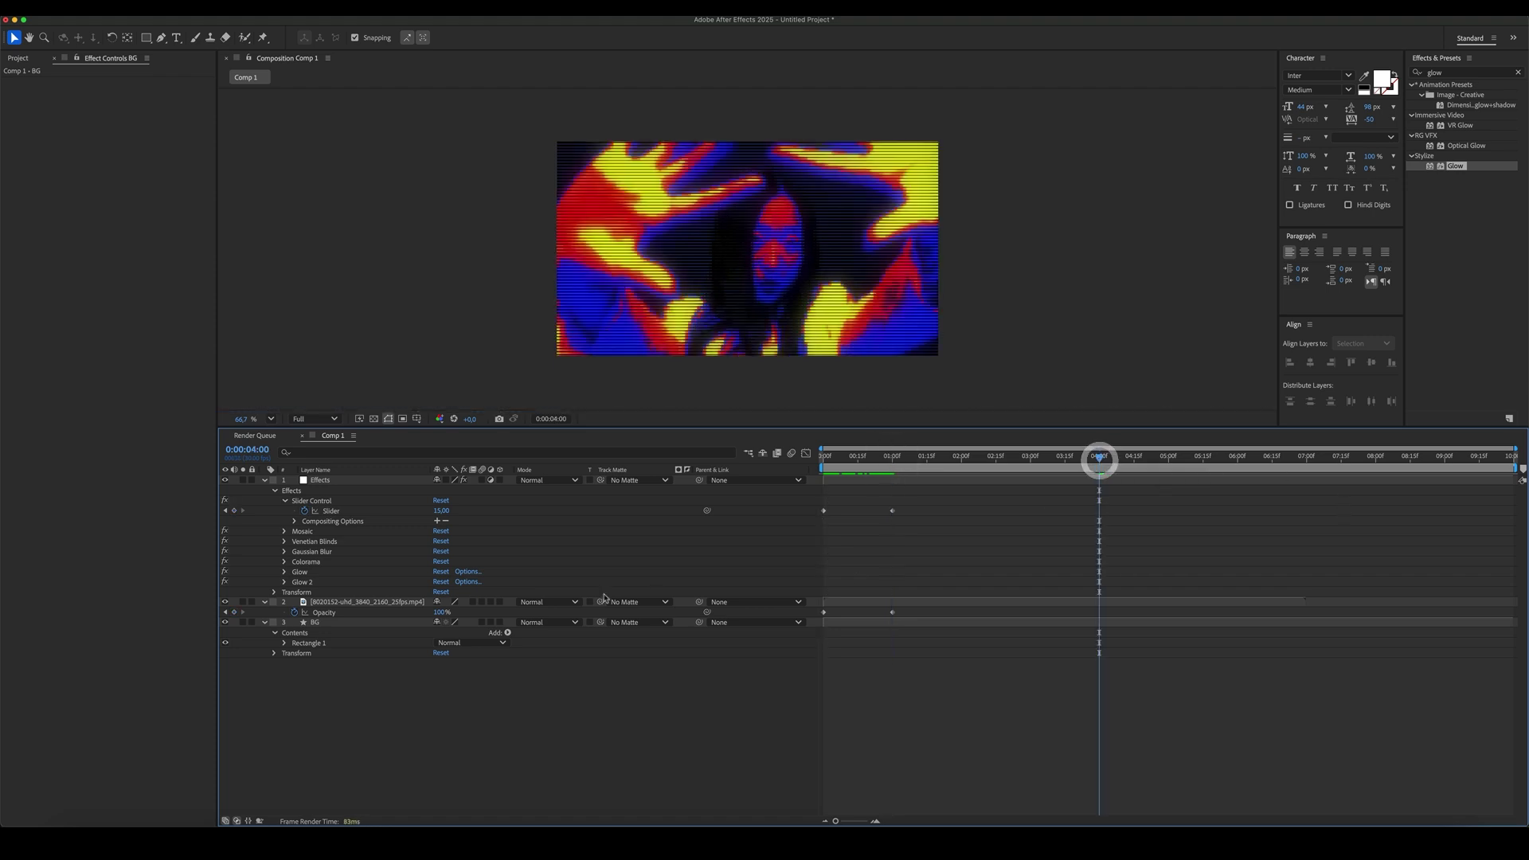
left_click(234, 511)
left_click(234, 612)
Step: At 5 seconds, set the Effects layer's Slider to 100 and the video layer's Opacity to 0%
key("space")
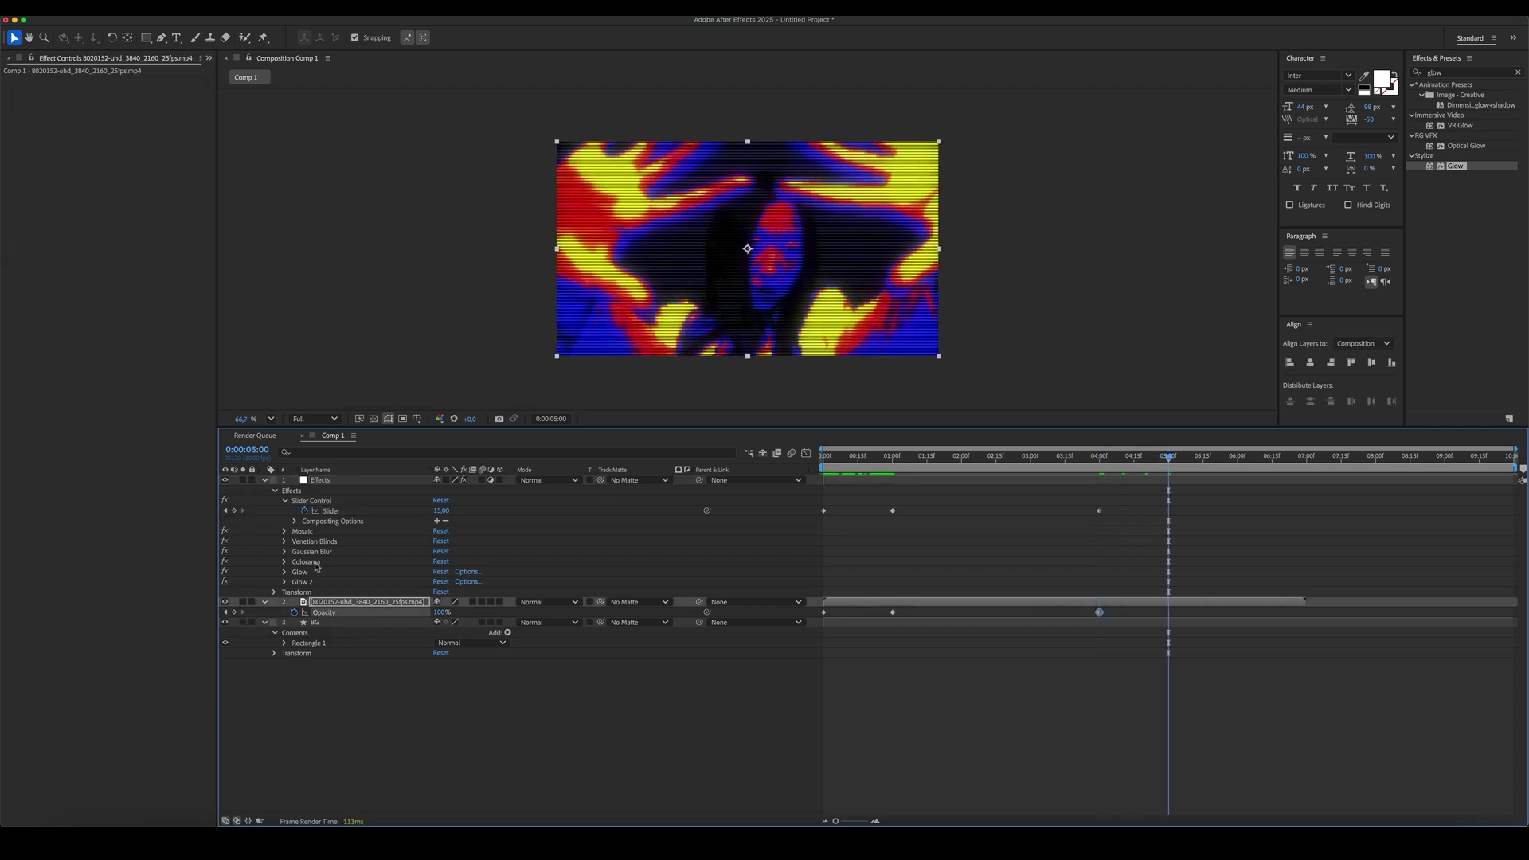
left_click(442, 511)
type("100")
left_click(514, 511)
left_click(441, 611)
type("0")
left_click(481, 704)
left_click(478, 708)
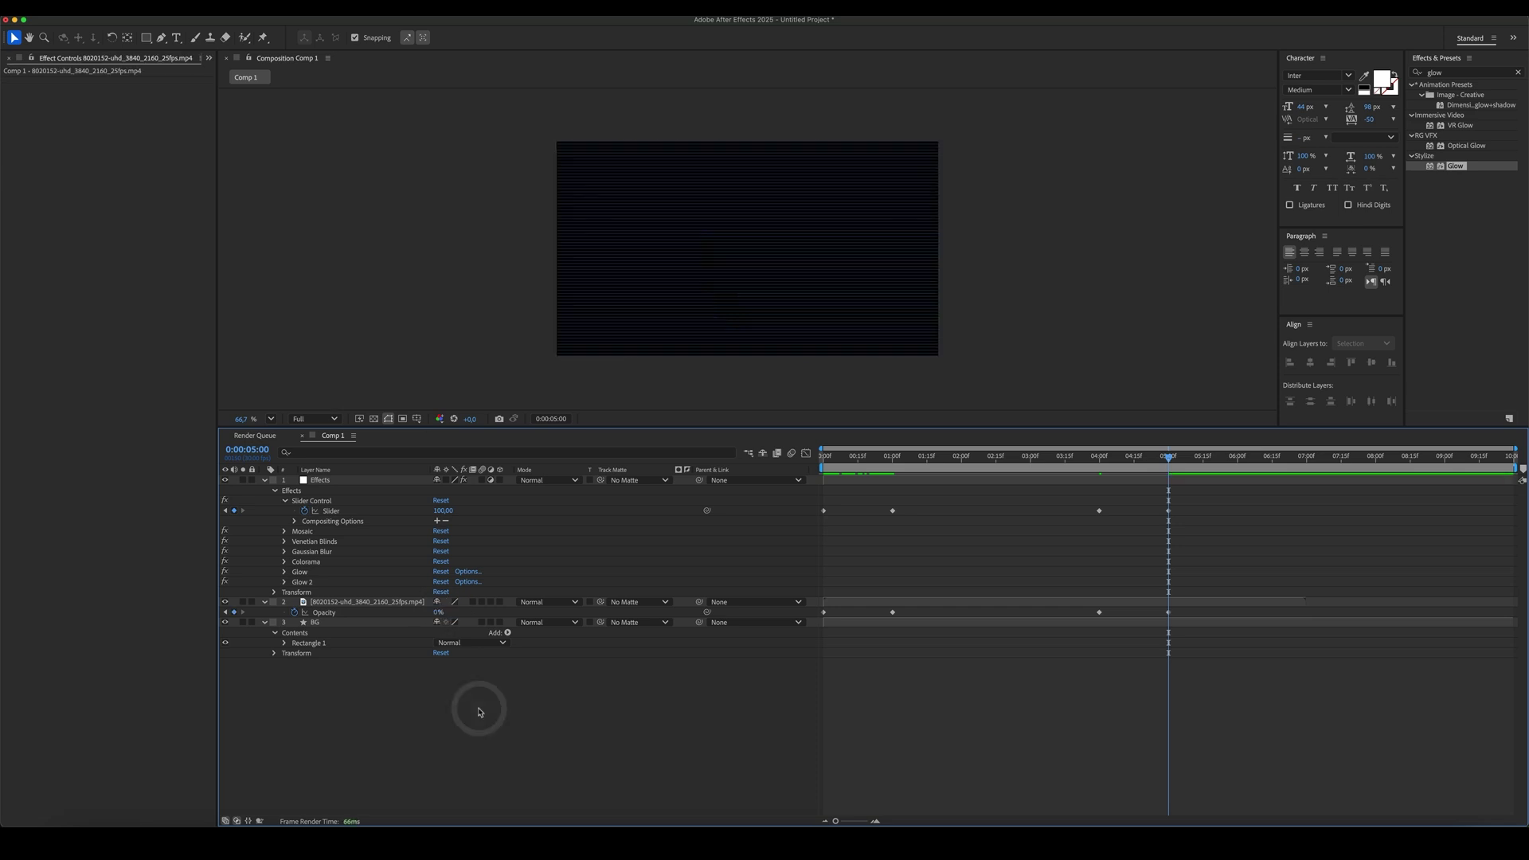
left_click(454, 709)
Step: Keyframe Colorama's Output Cycle on the Effects layer at 5 seconds and at 4 seconds
left_click(335, 481)
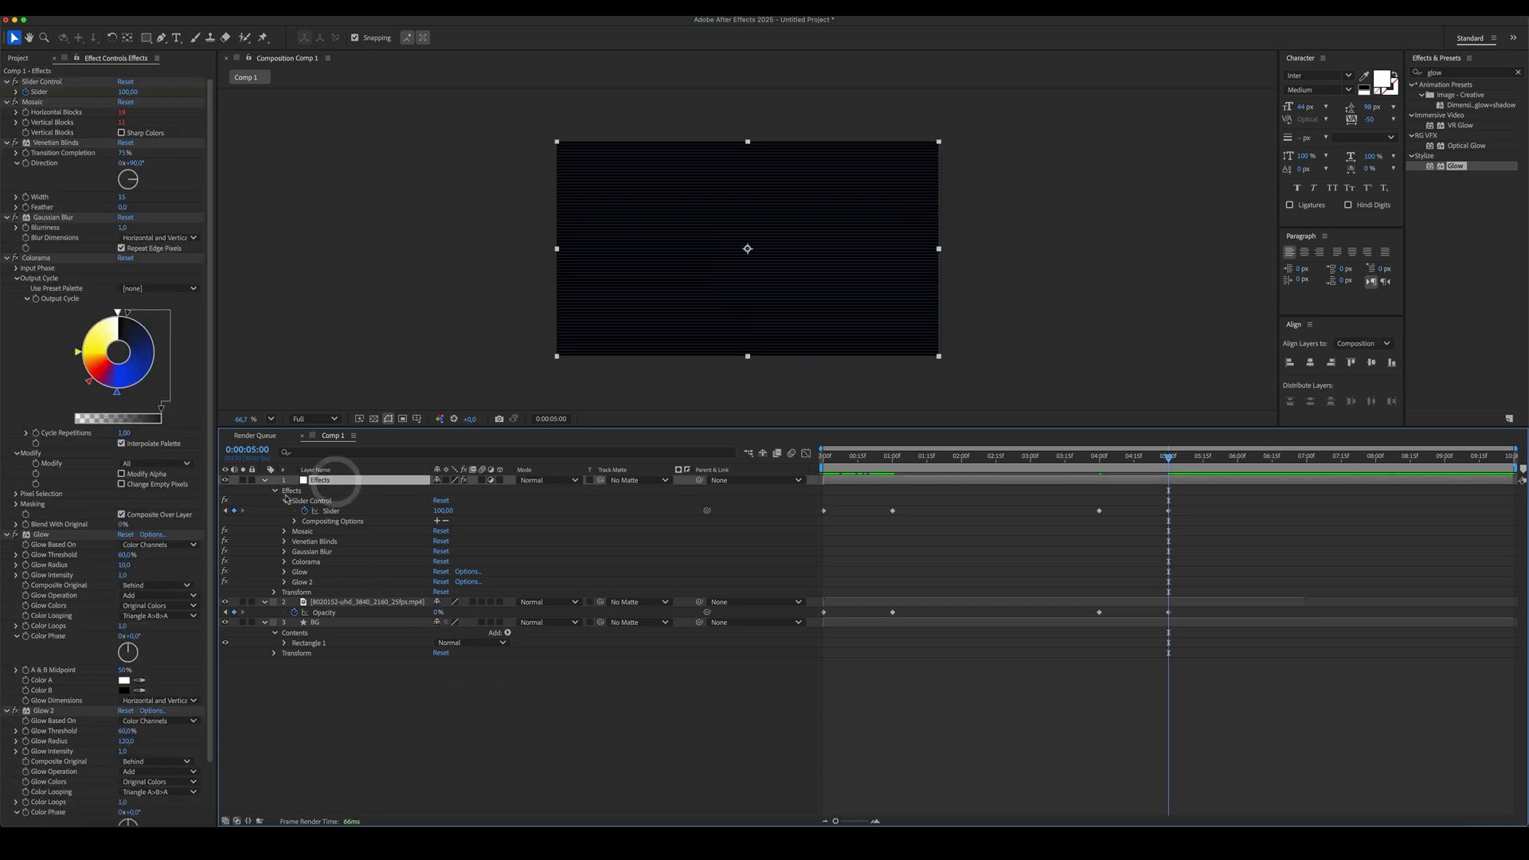
left_click(37, 304)
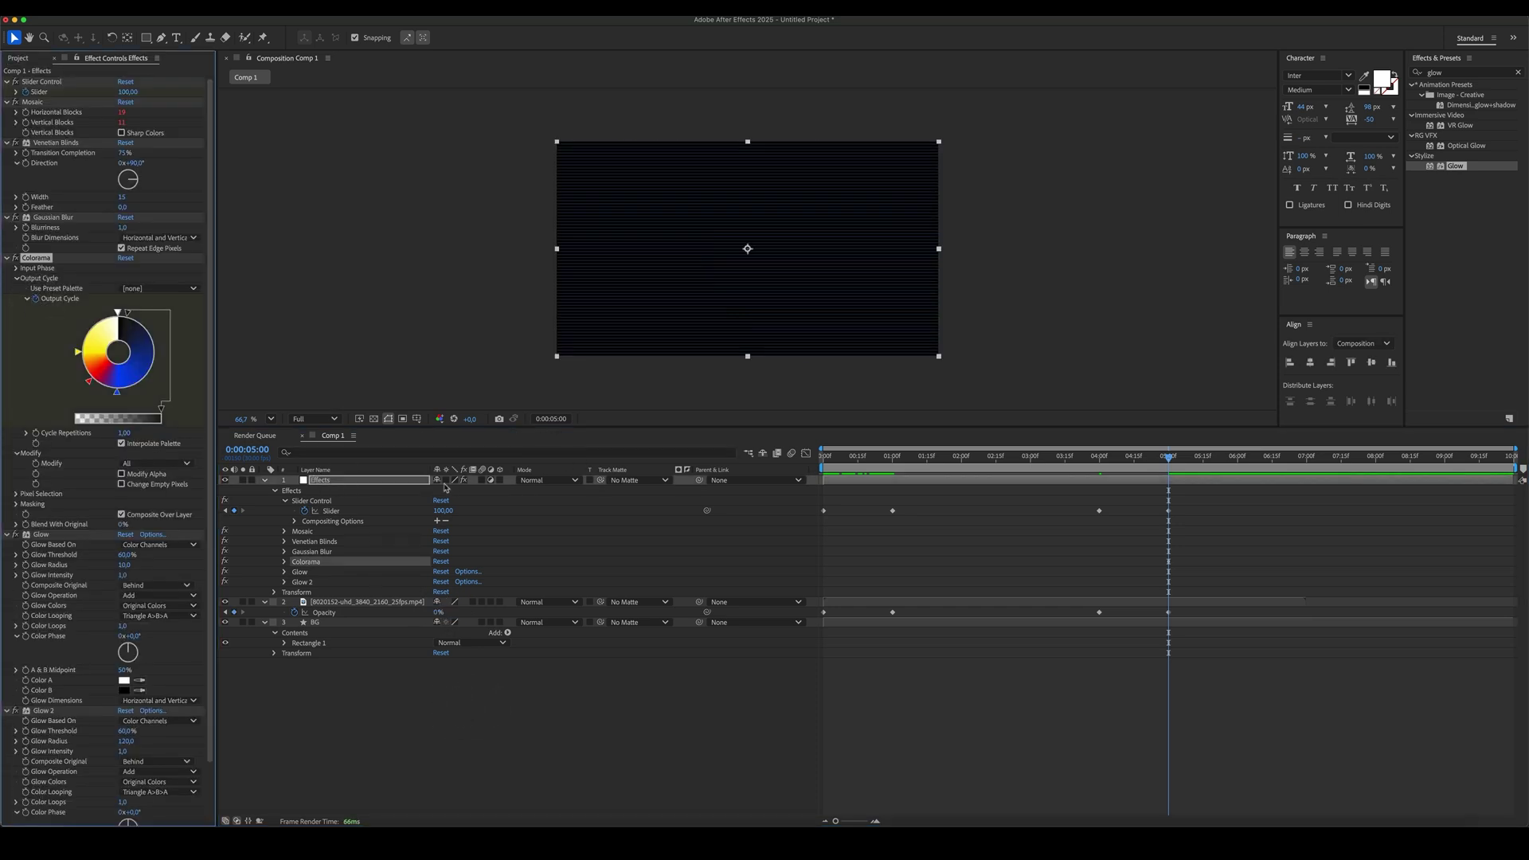
left_click(414, 482)
key("u")
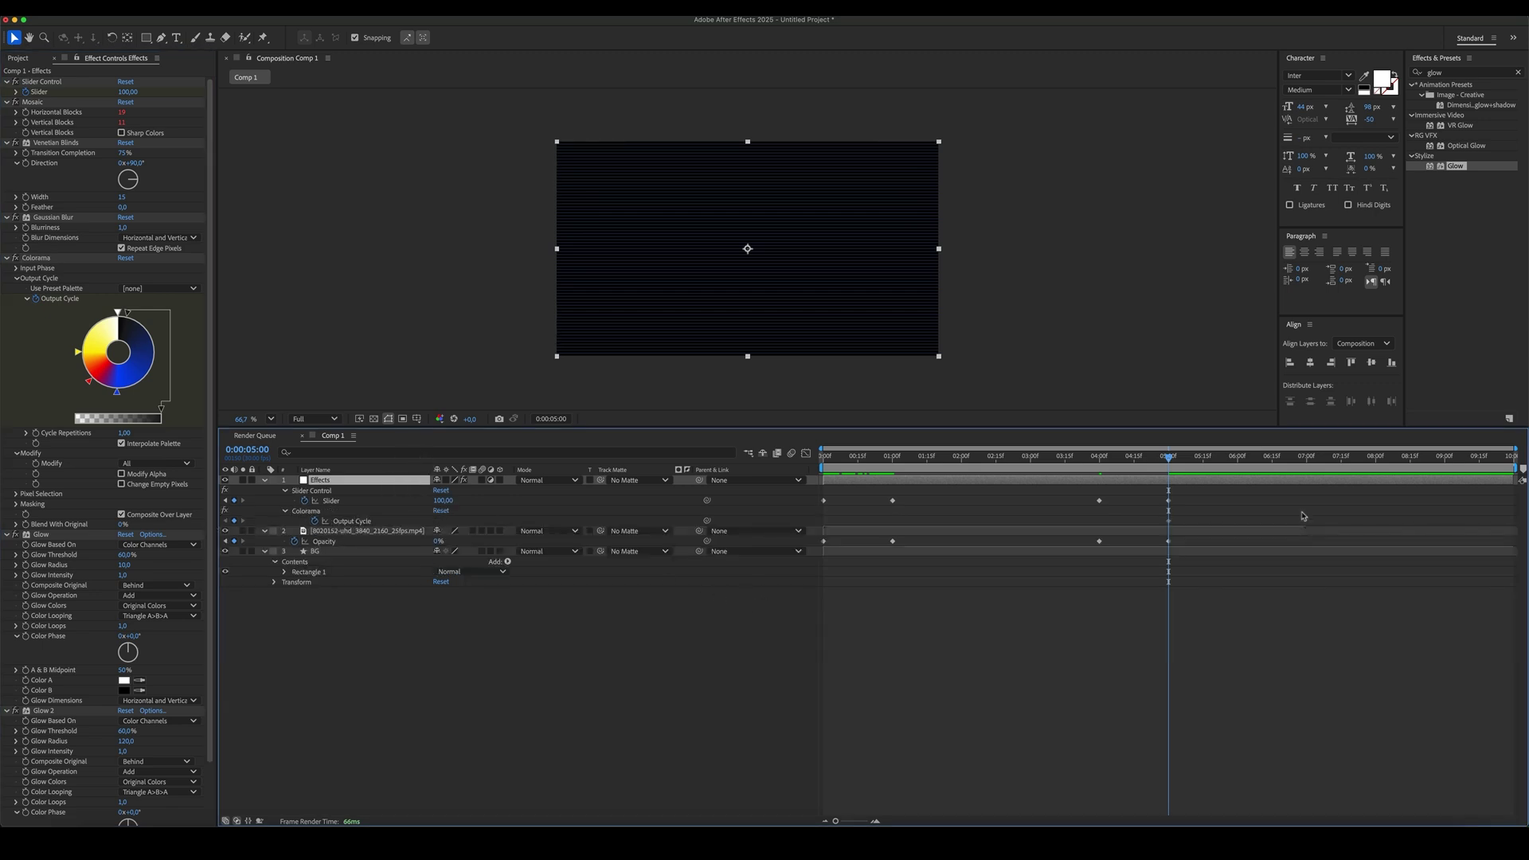
left_click(1099, 458)
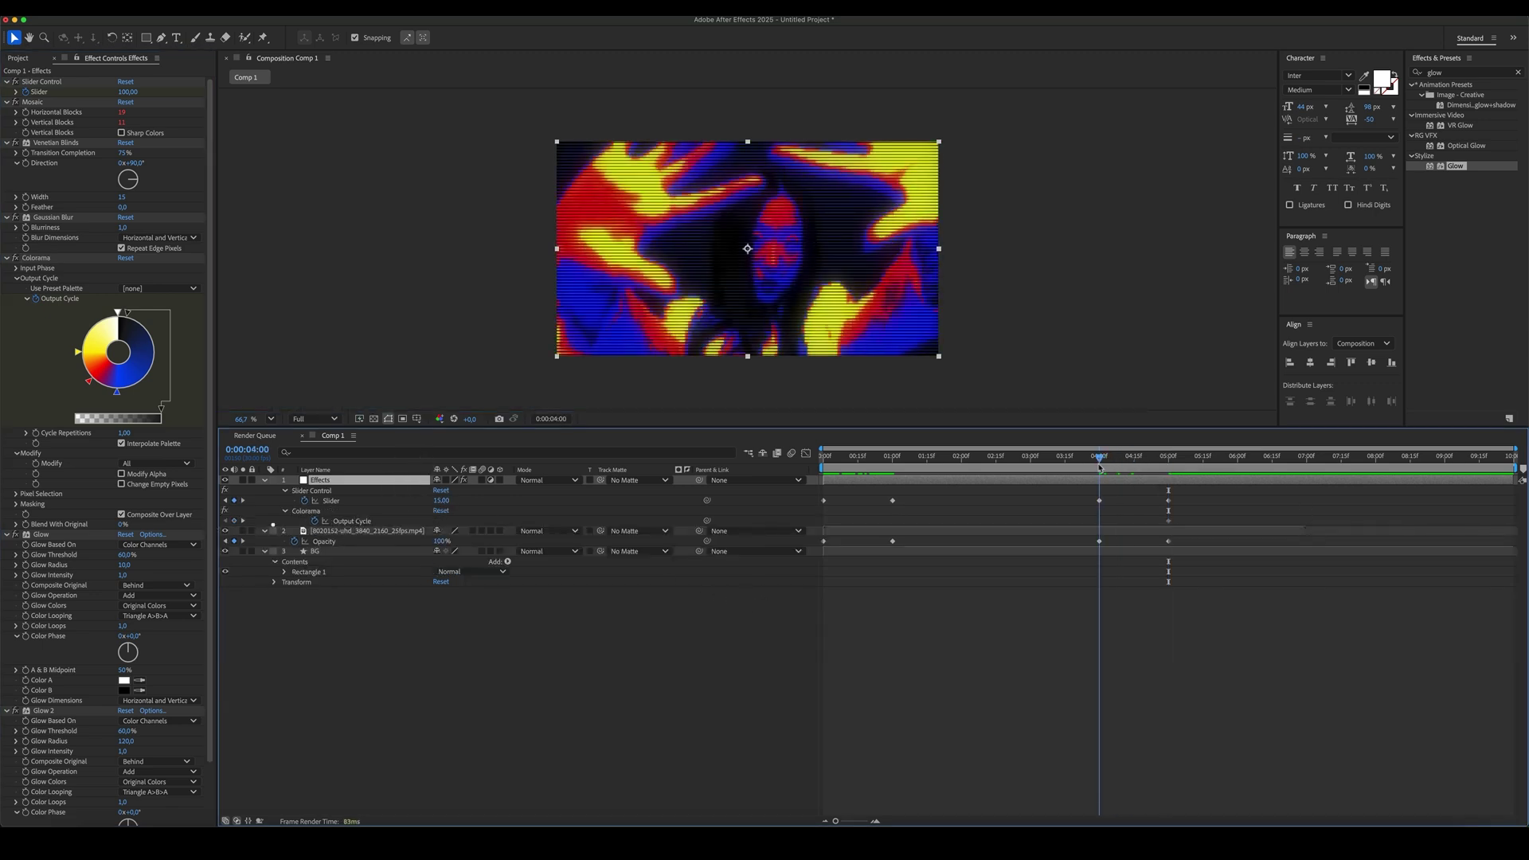
left_click(234, 520)
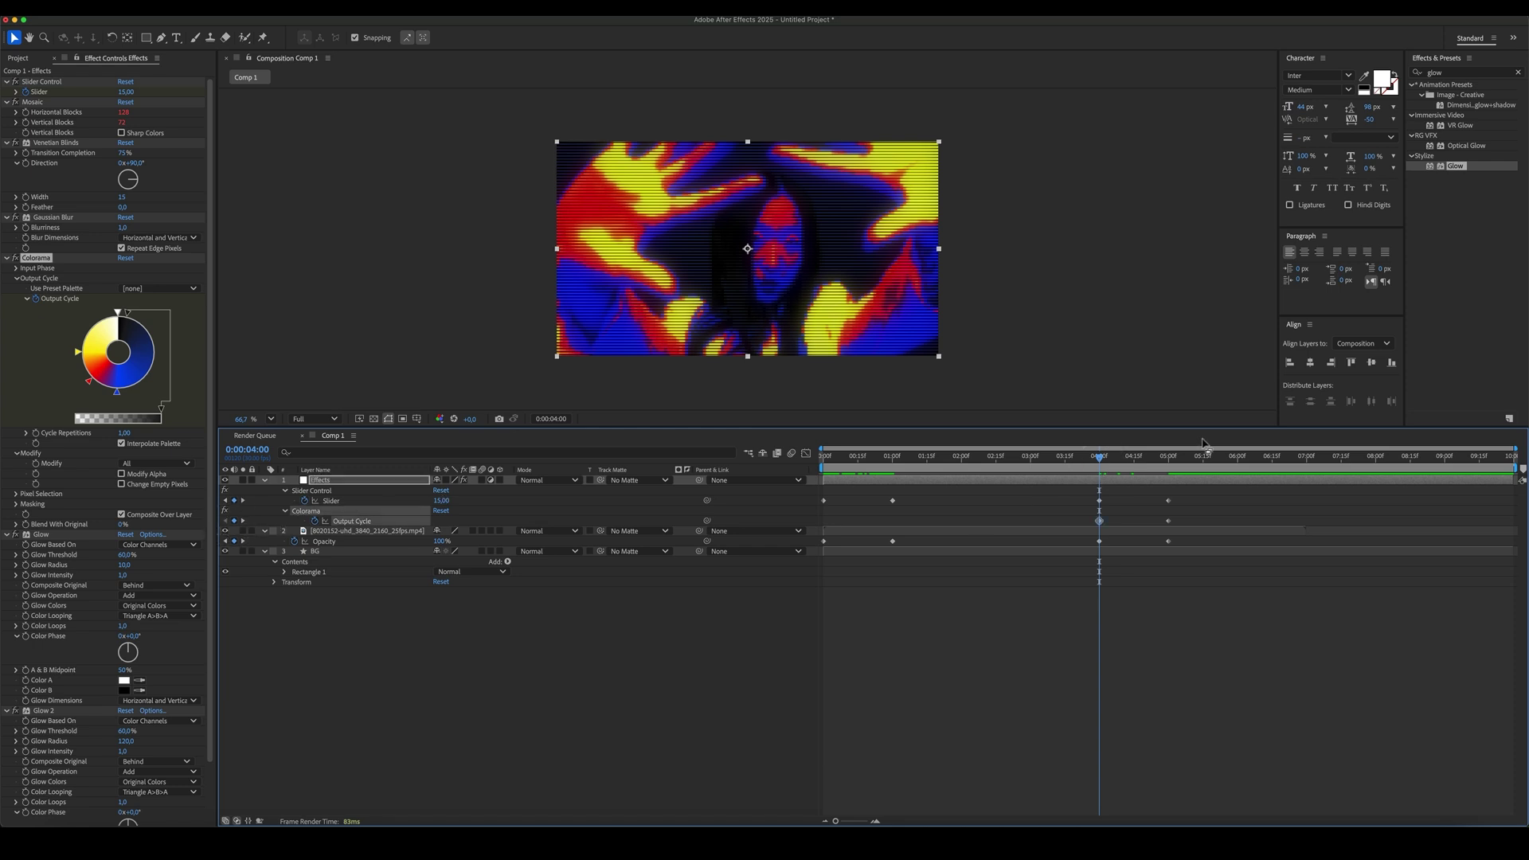
Step: At 5 seconds, move the near-black Output Cycle stop around the wheel to about the three o'clock position
left_click(1169, 459)
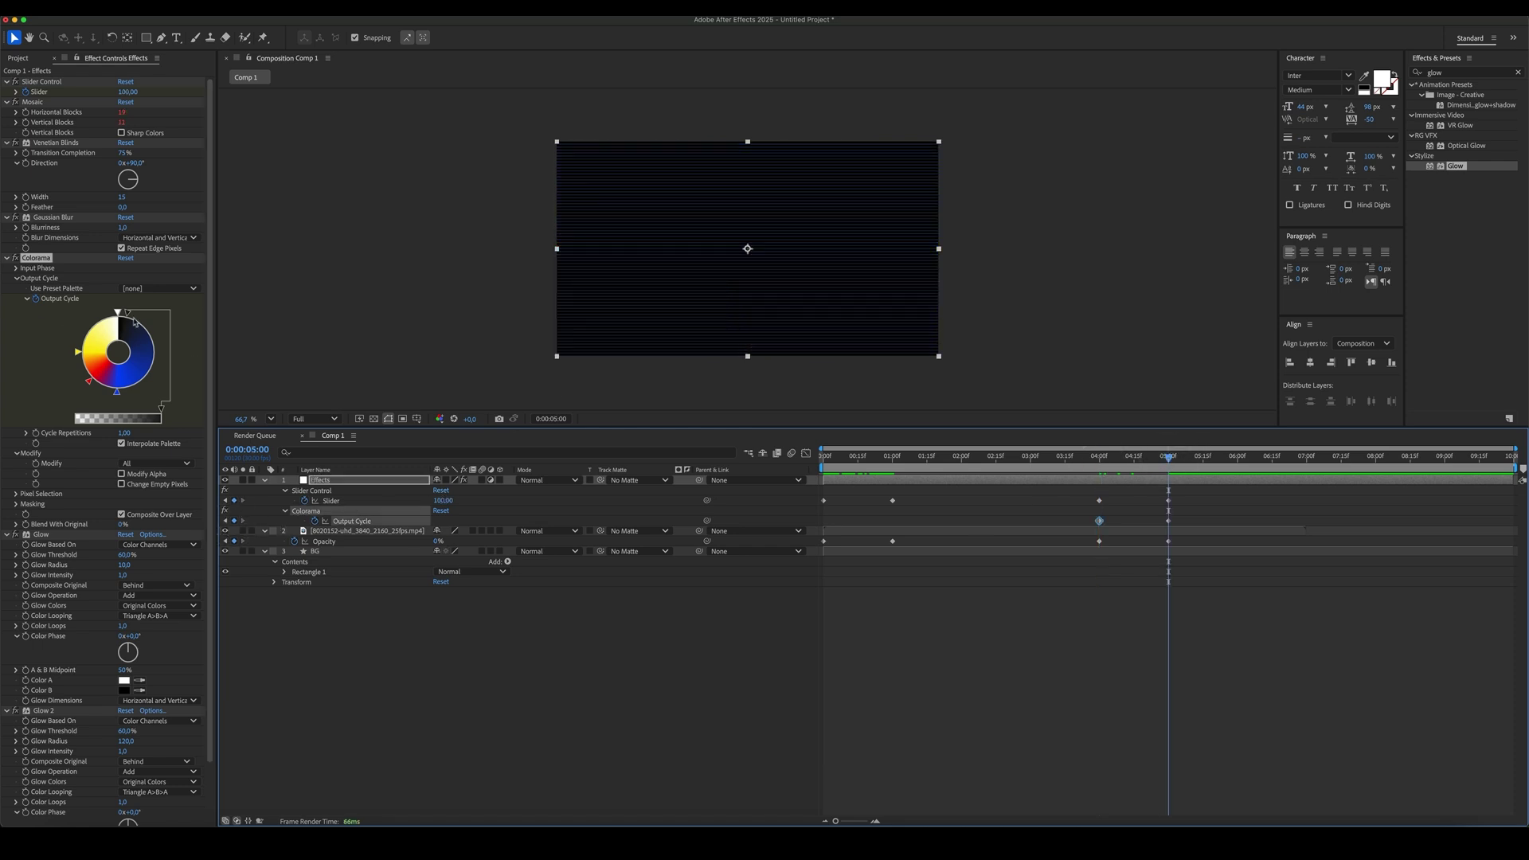
left_click_drag(129, 316, 148, 328)
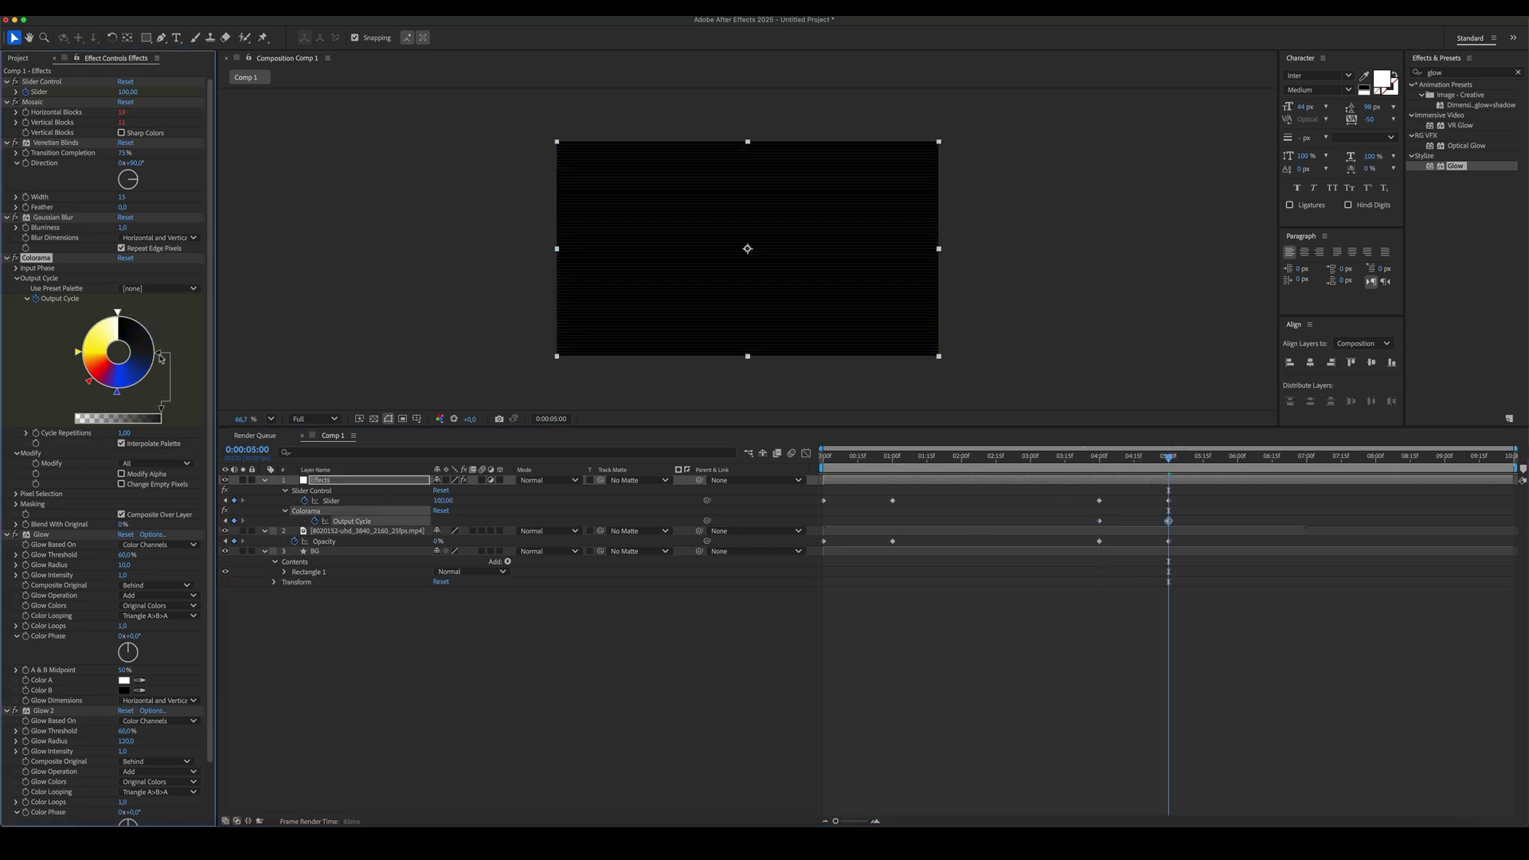
left_click(565, 414)
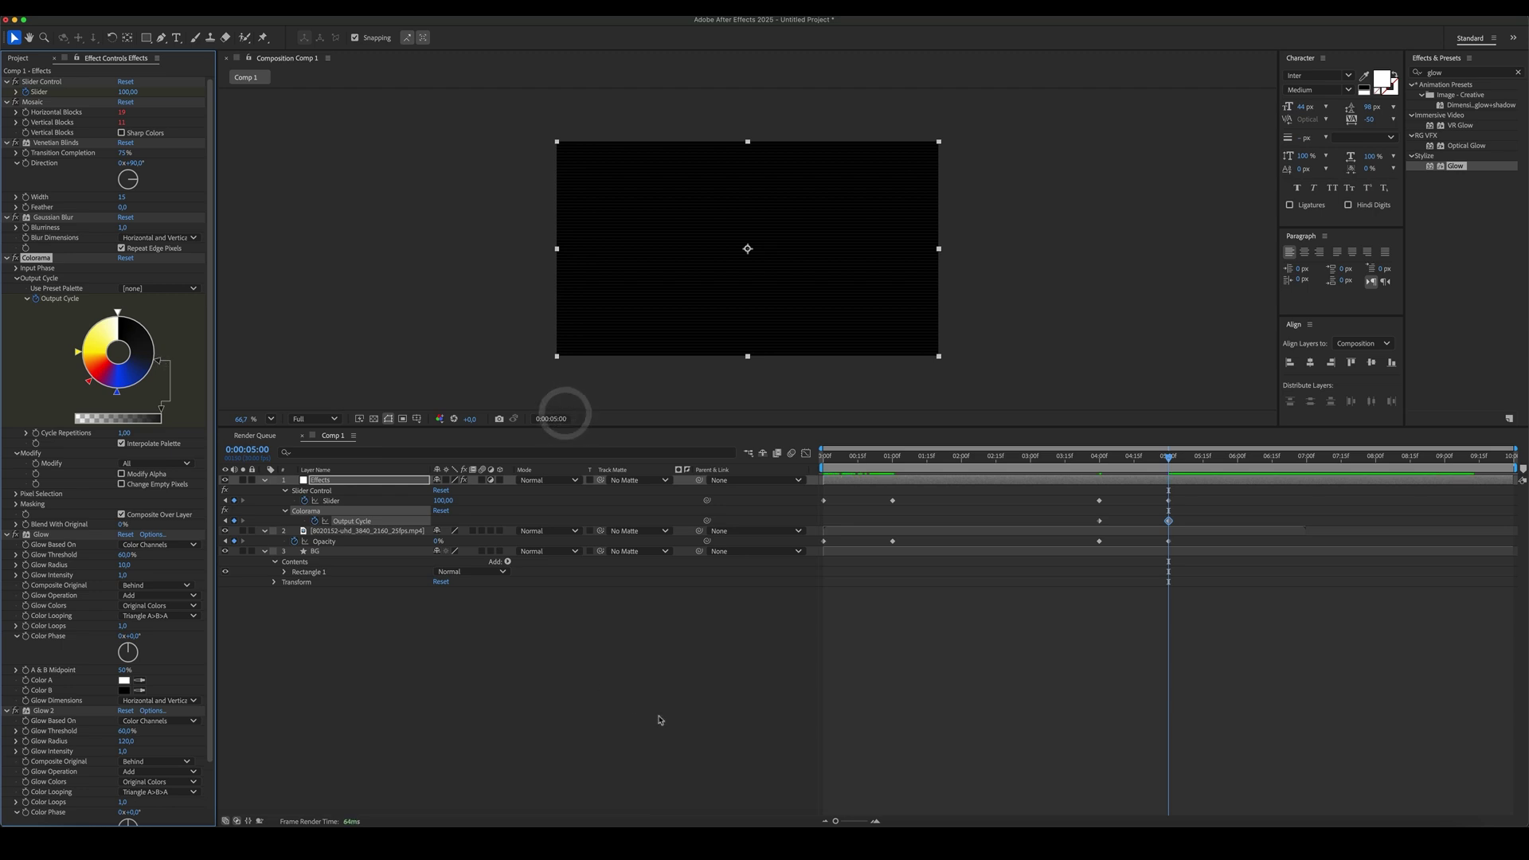
left_click(634, 718)
Step: Add a Colorama Output Cycle keyframe at 1 second and copy the 5-second Output Cycle keyframe to the start of the timeline
left_click(892, 462)
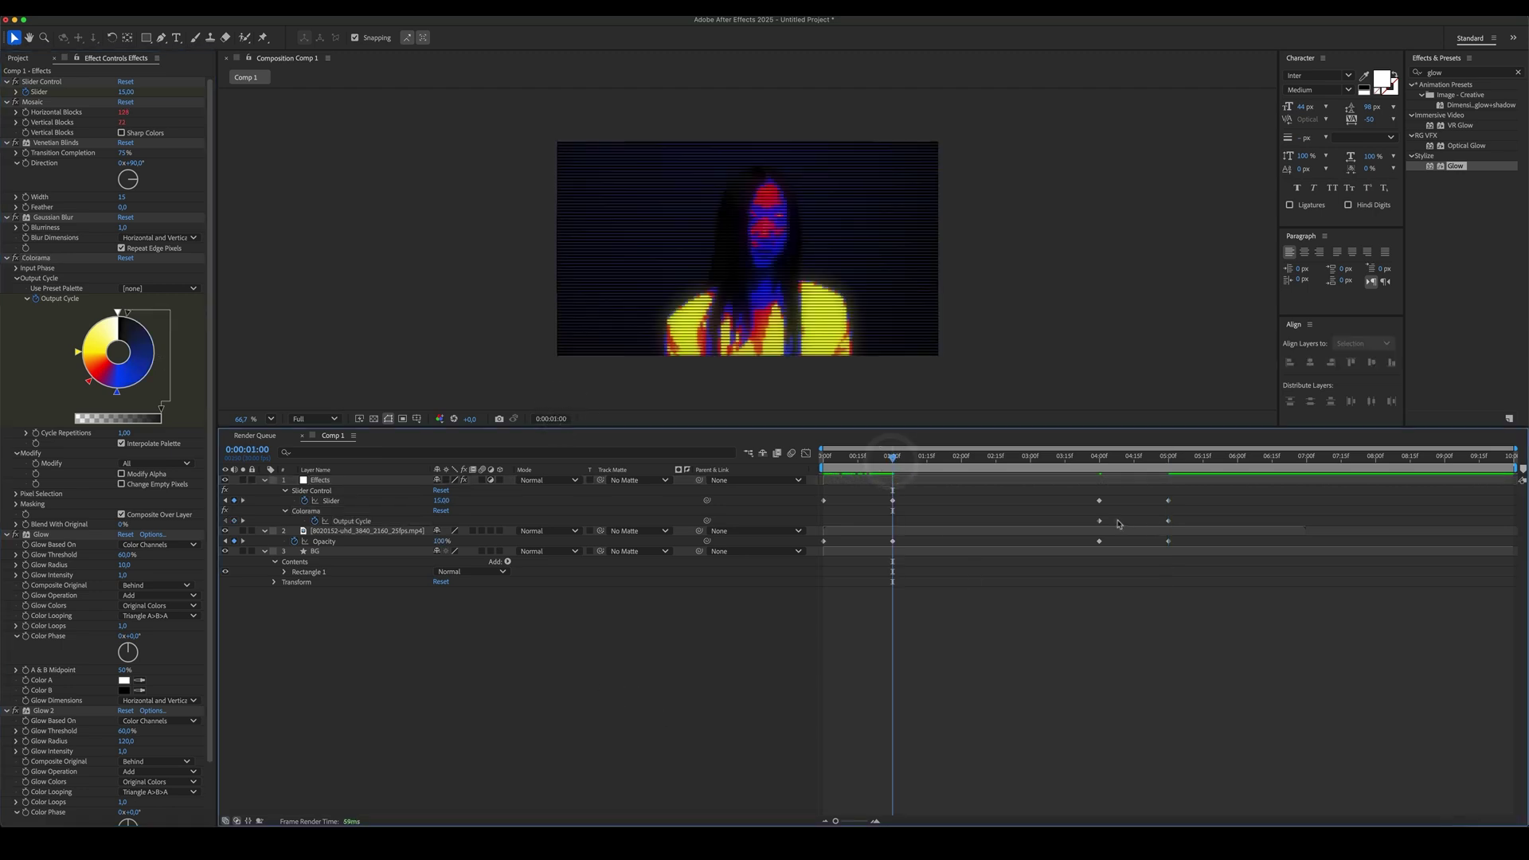
left_click(235, 522)
key("Home")
left_click(1168, 521)
left_click(1071, 631)
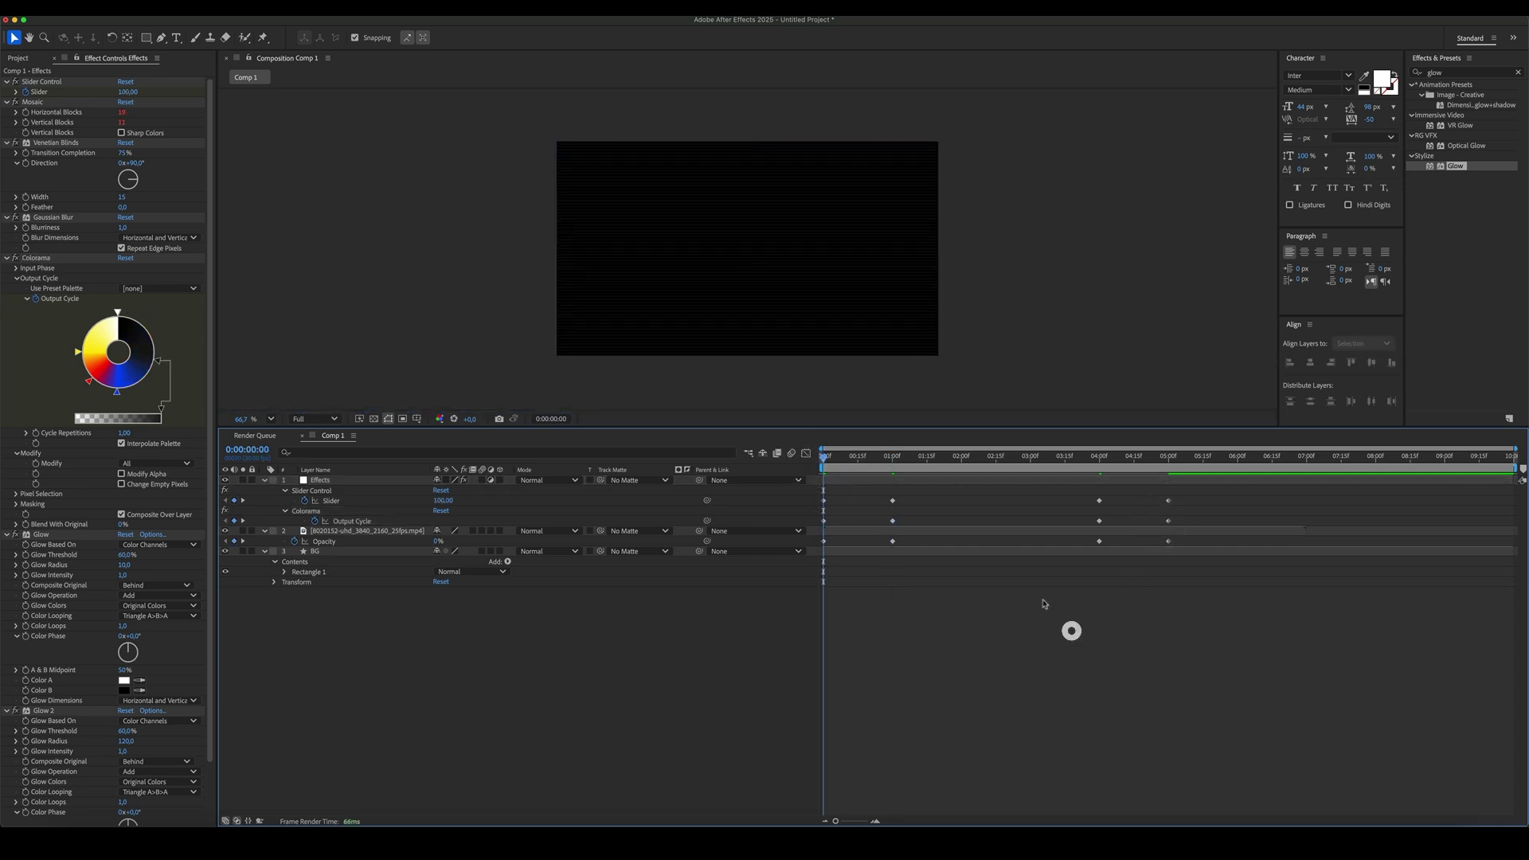
Step: End the work area at 0:00:05:15 and preview the animation
left_click(1202, 461)
left_click_drag(1202, 460, 1205, 461)
key("n")
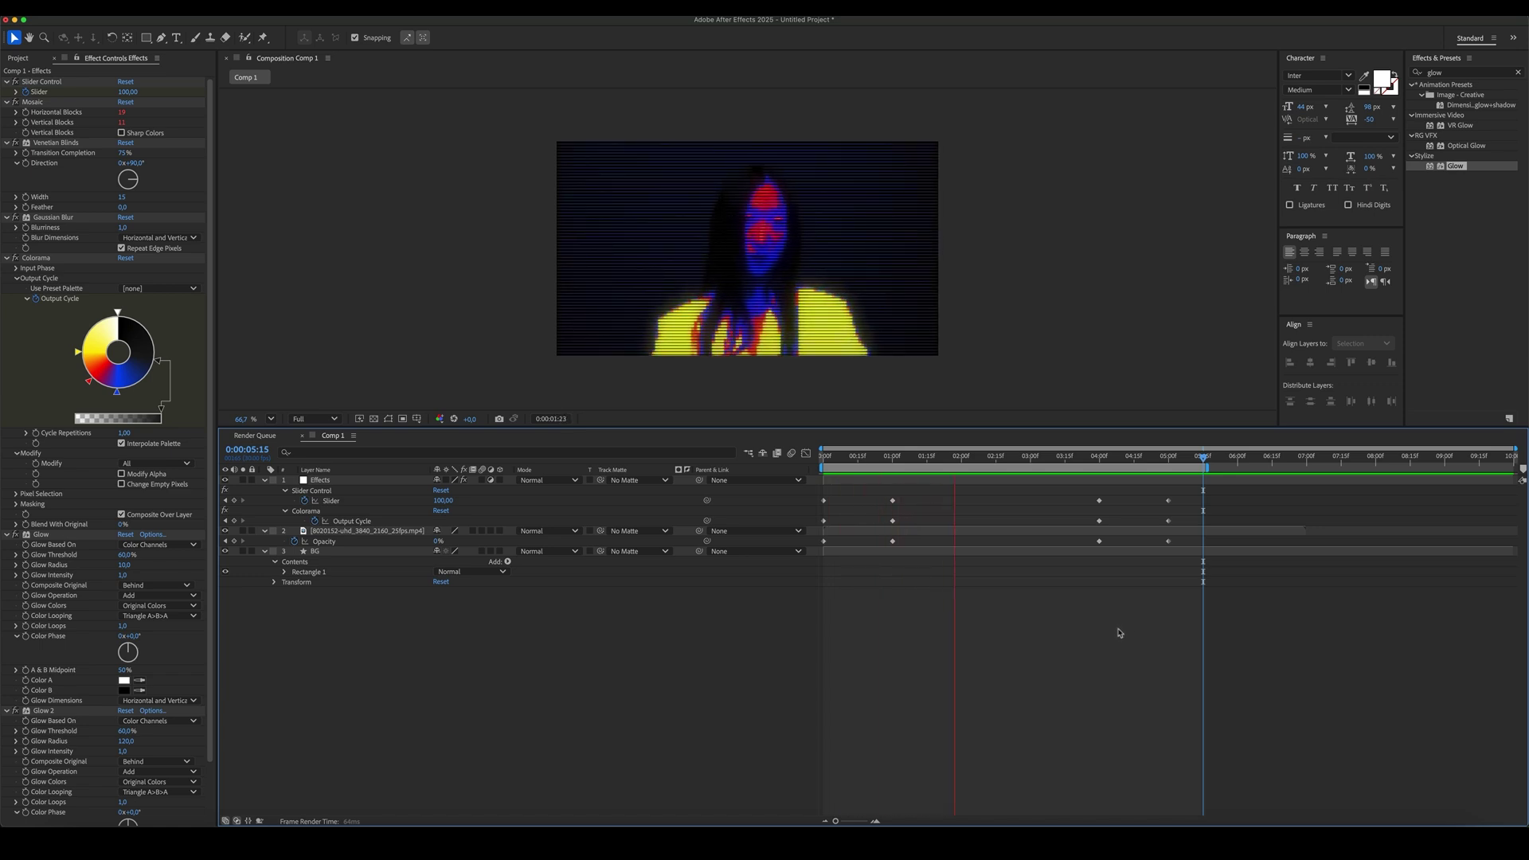
key("space")
Step: Apply the Tint effect to the Effects layer between Slider Control and Mosaic, viewing the frame at 0:00:02:19
left_click_drag(911, 462, 1005, 459)
left_click(1458, 74)
type("tint")
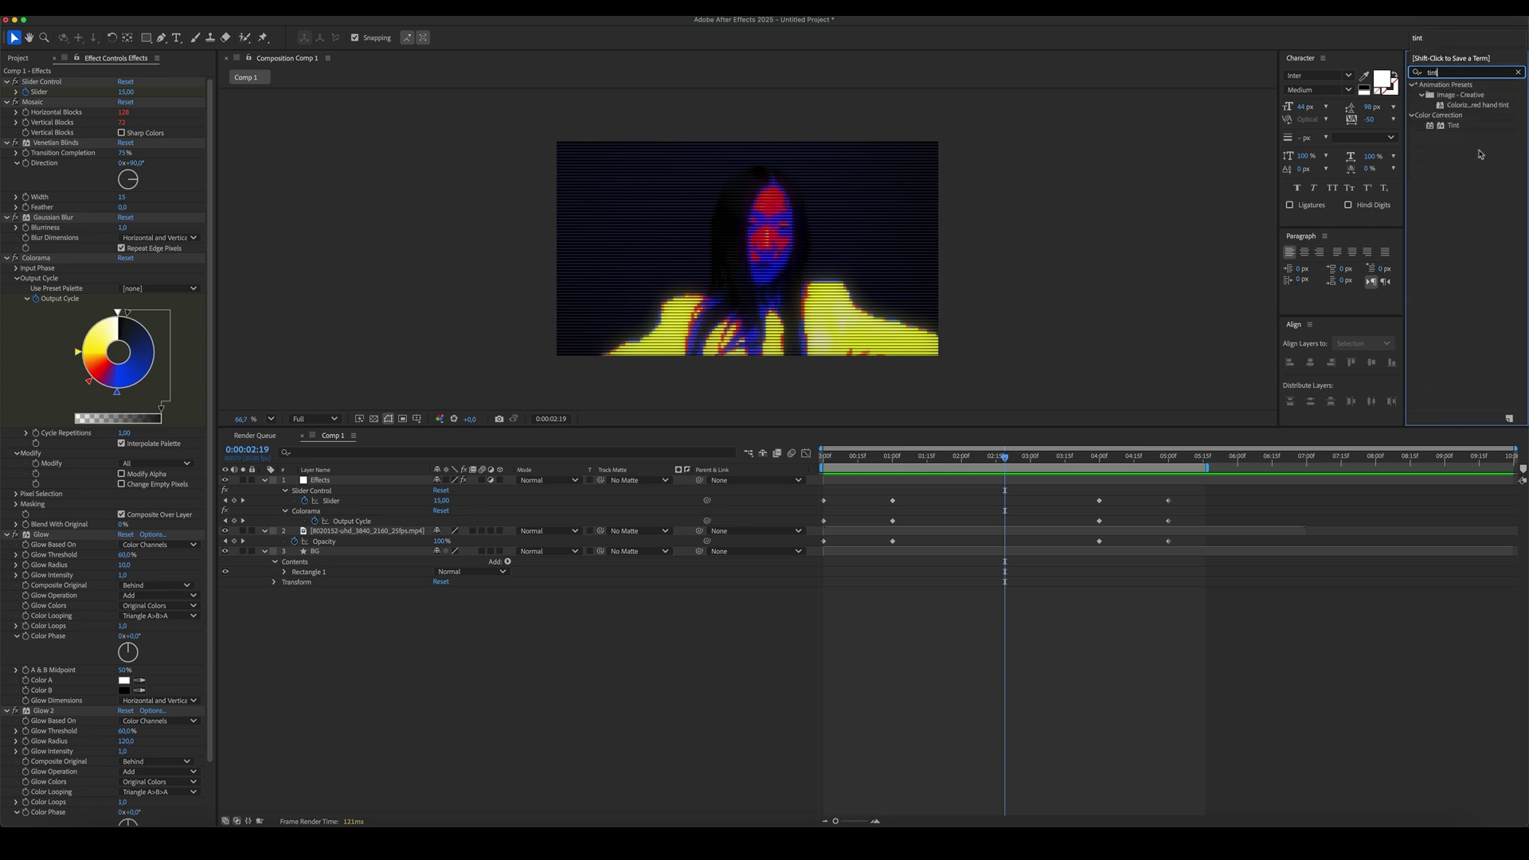
left_click_drag(1455, 127, 65, 110)
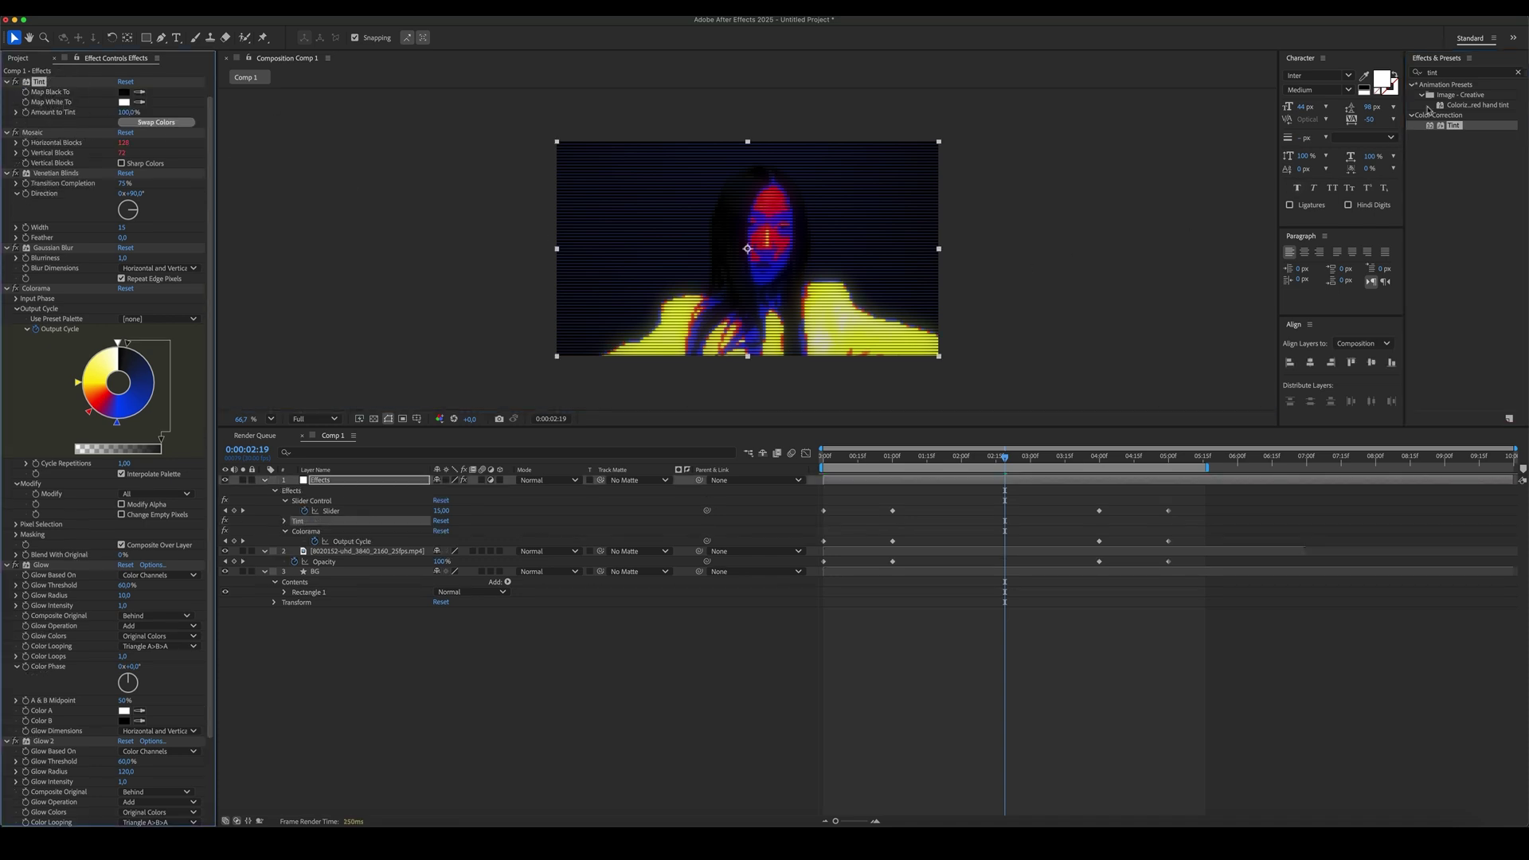
Step: Apply the Levels effect to the Effects layer between Tint and Mosaic
left_click(1467, 74)
type("leve")
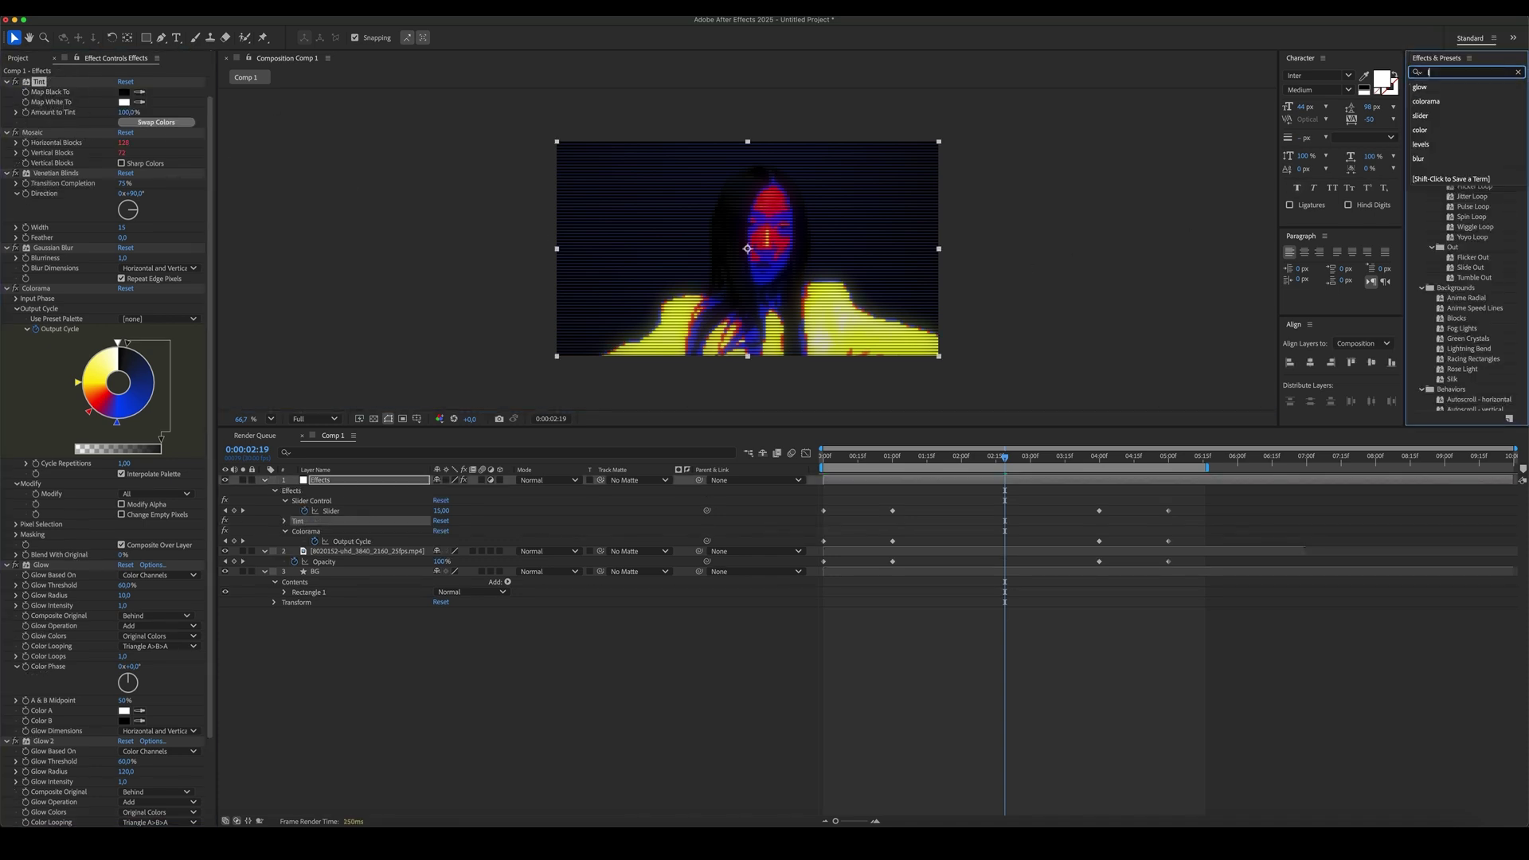
type("ls")
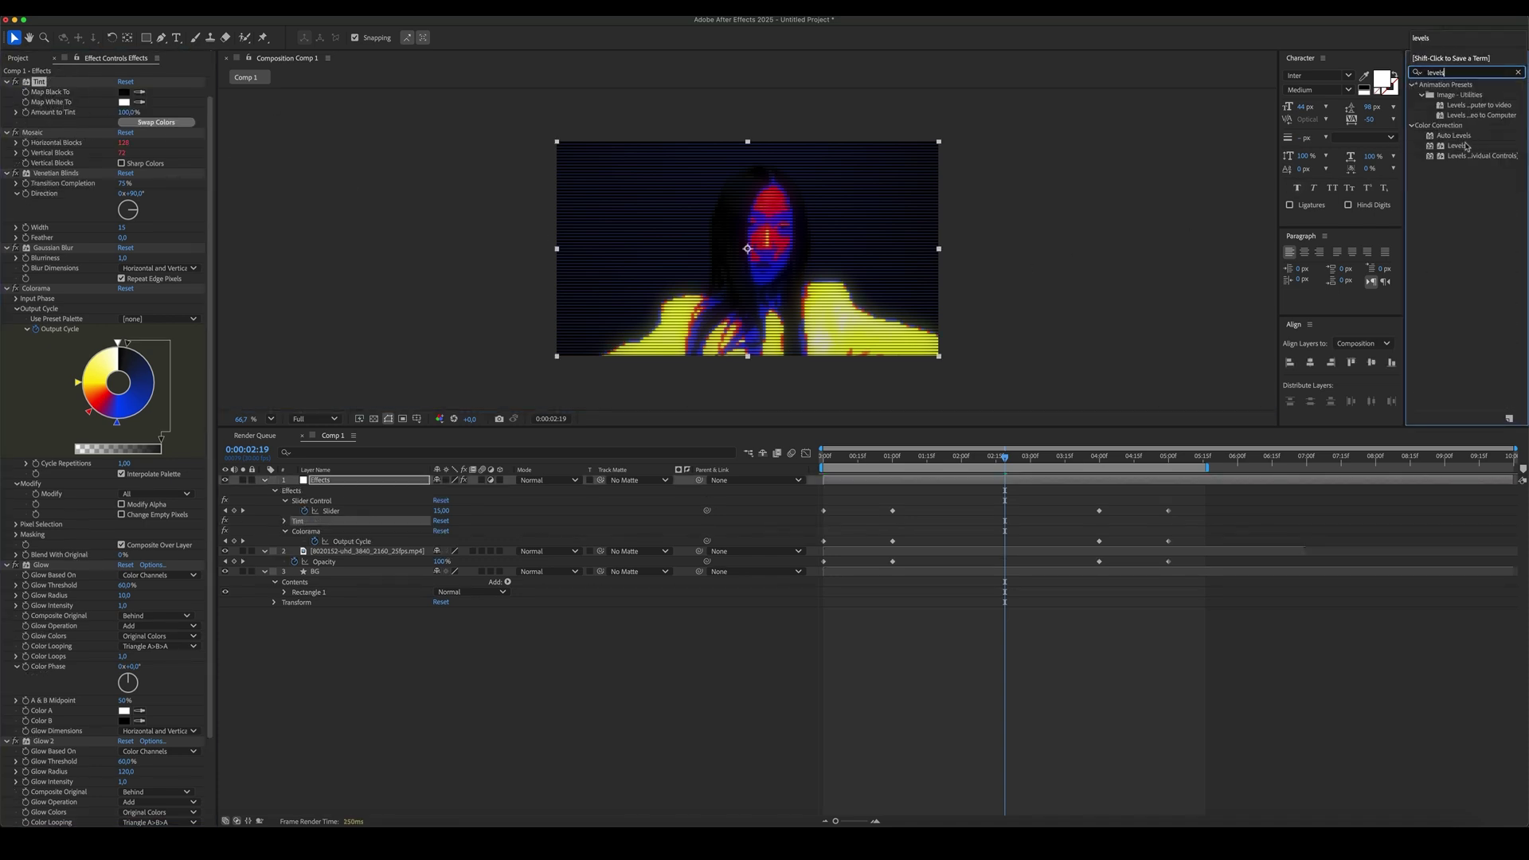
left_click_drag(1461, 147, 30, 133)
Step: Set the Levels effect's Input White to 169 and Input Black to 23, and preview the composition
left_click_drag(186, 156, 152, 154)
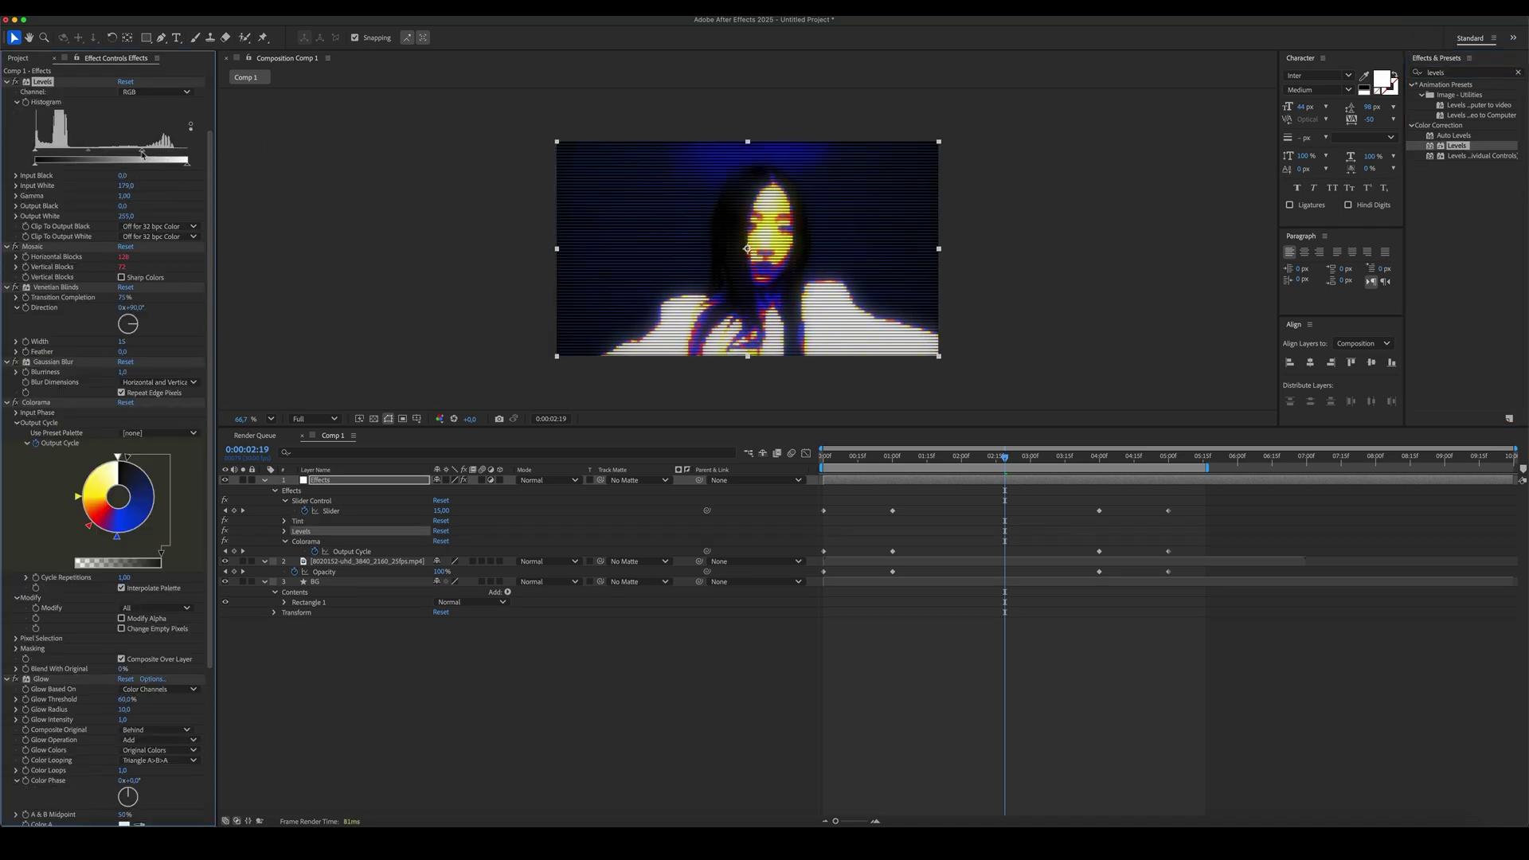
left_click(76, 151)
left_click(575, 642)
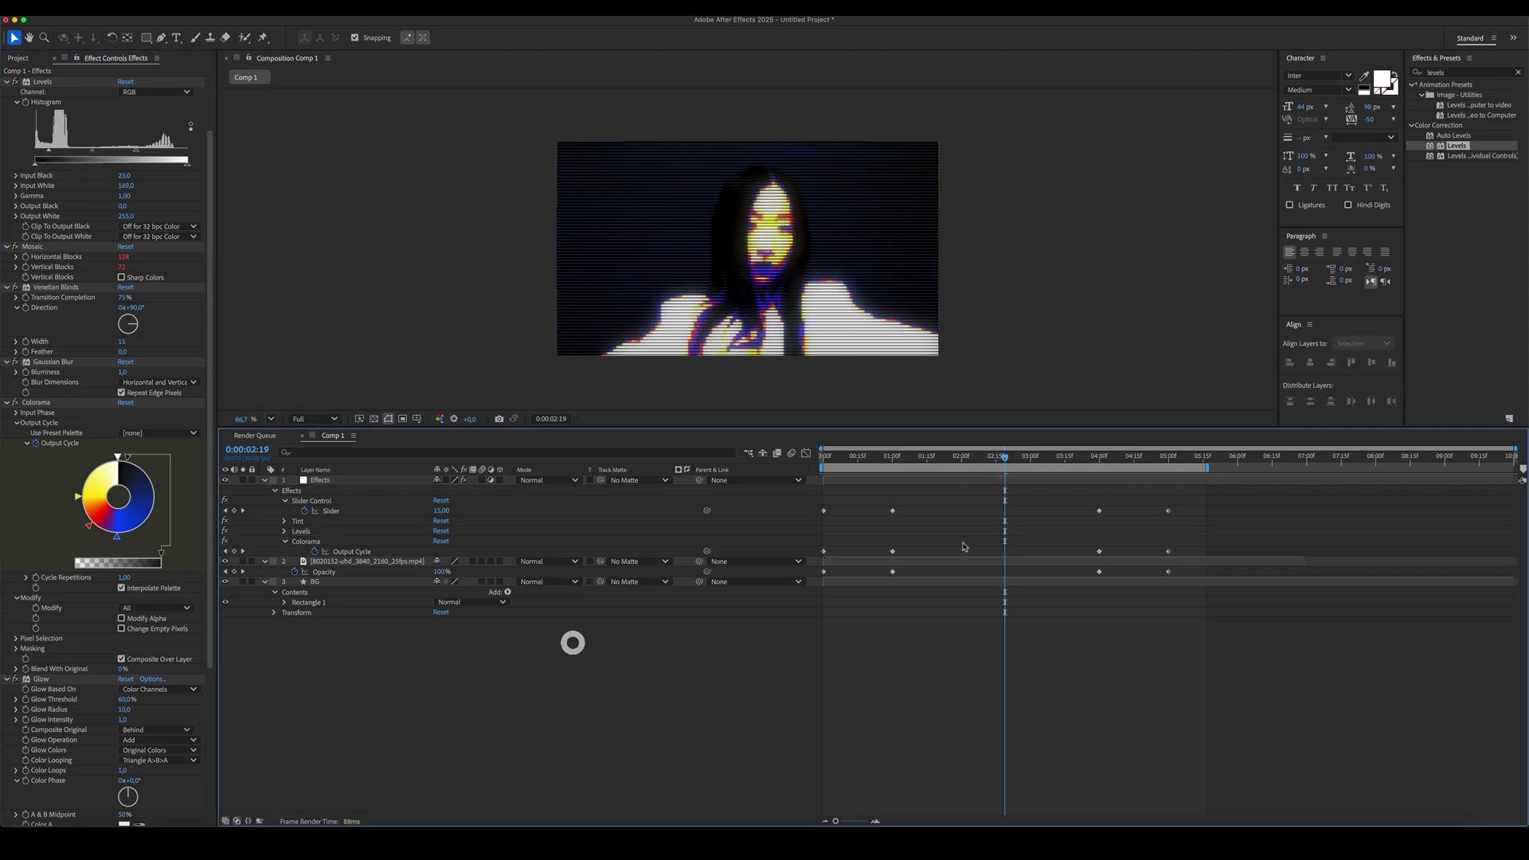
mouse_move(1002, 457)
left_mouse_down()
mouse_move(827, 468)
mouse_move(984, 470)
left_mouse_up()
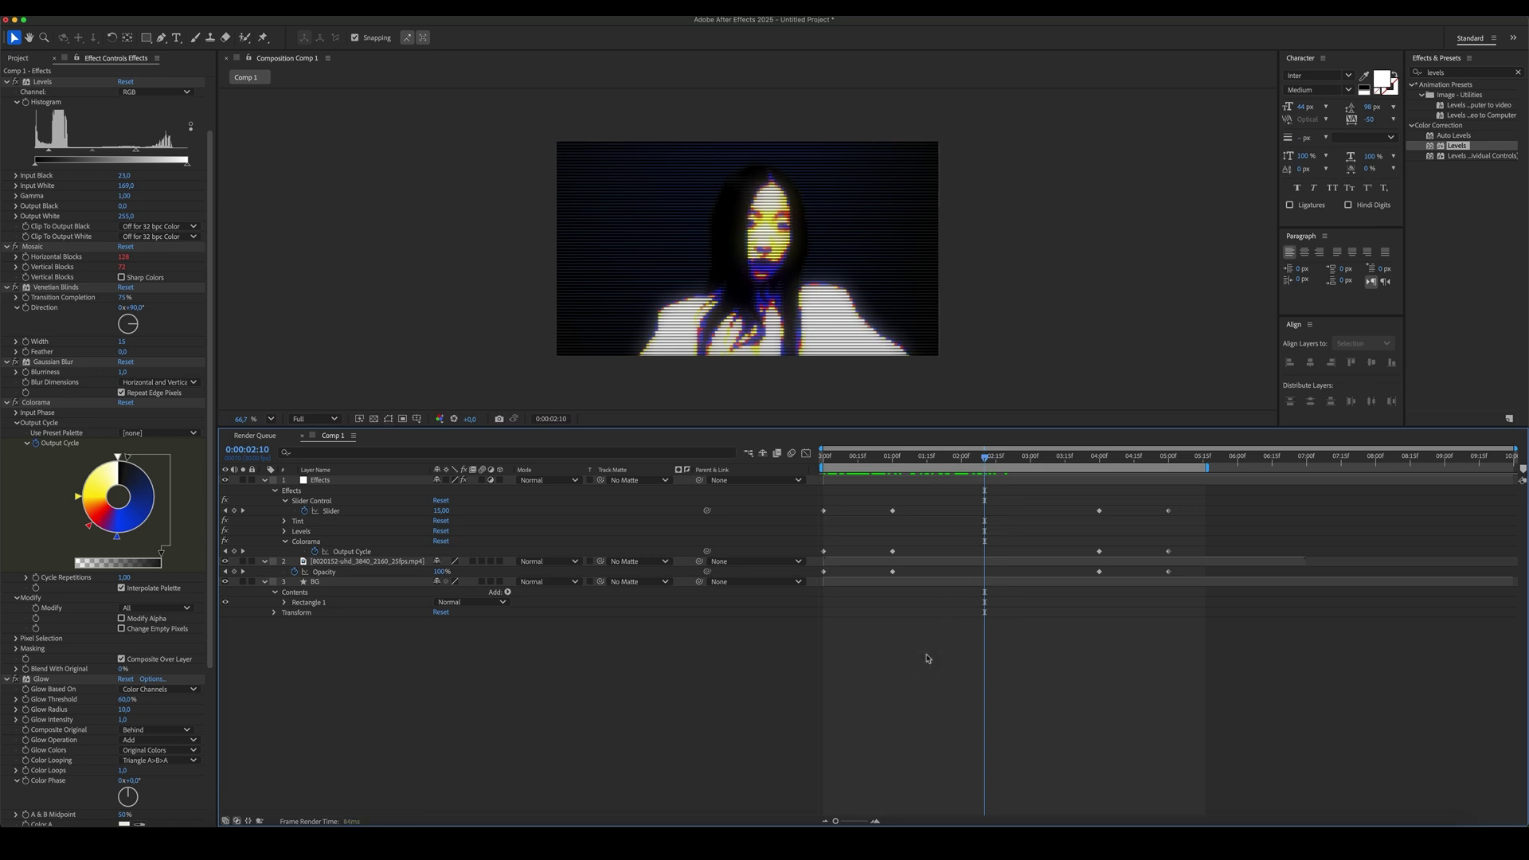
key("space")
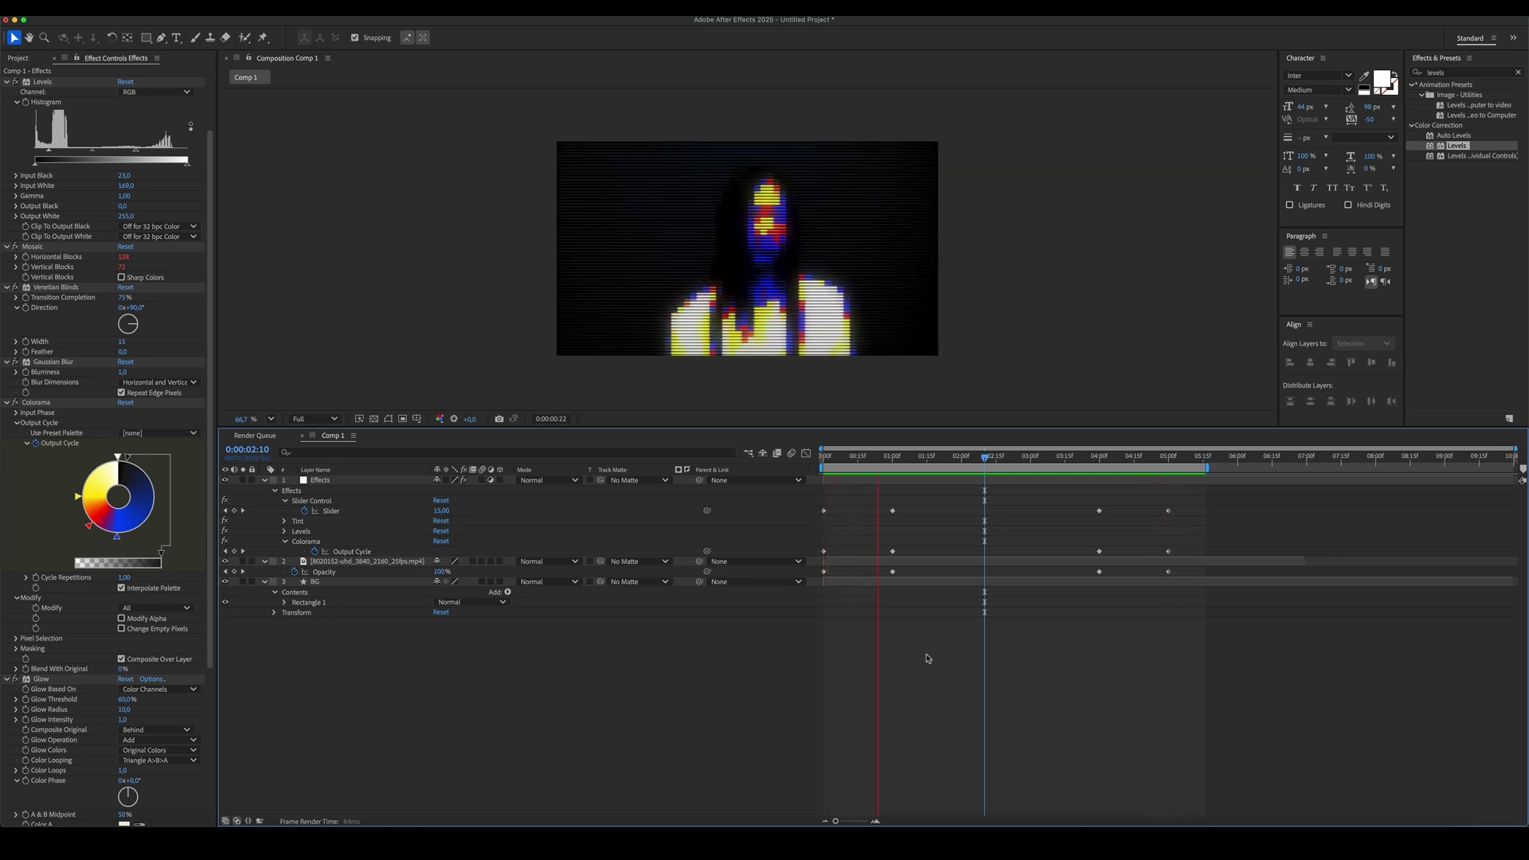
key("space")
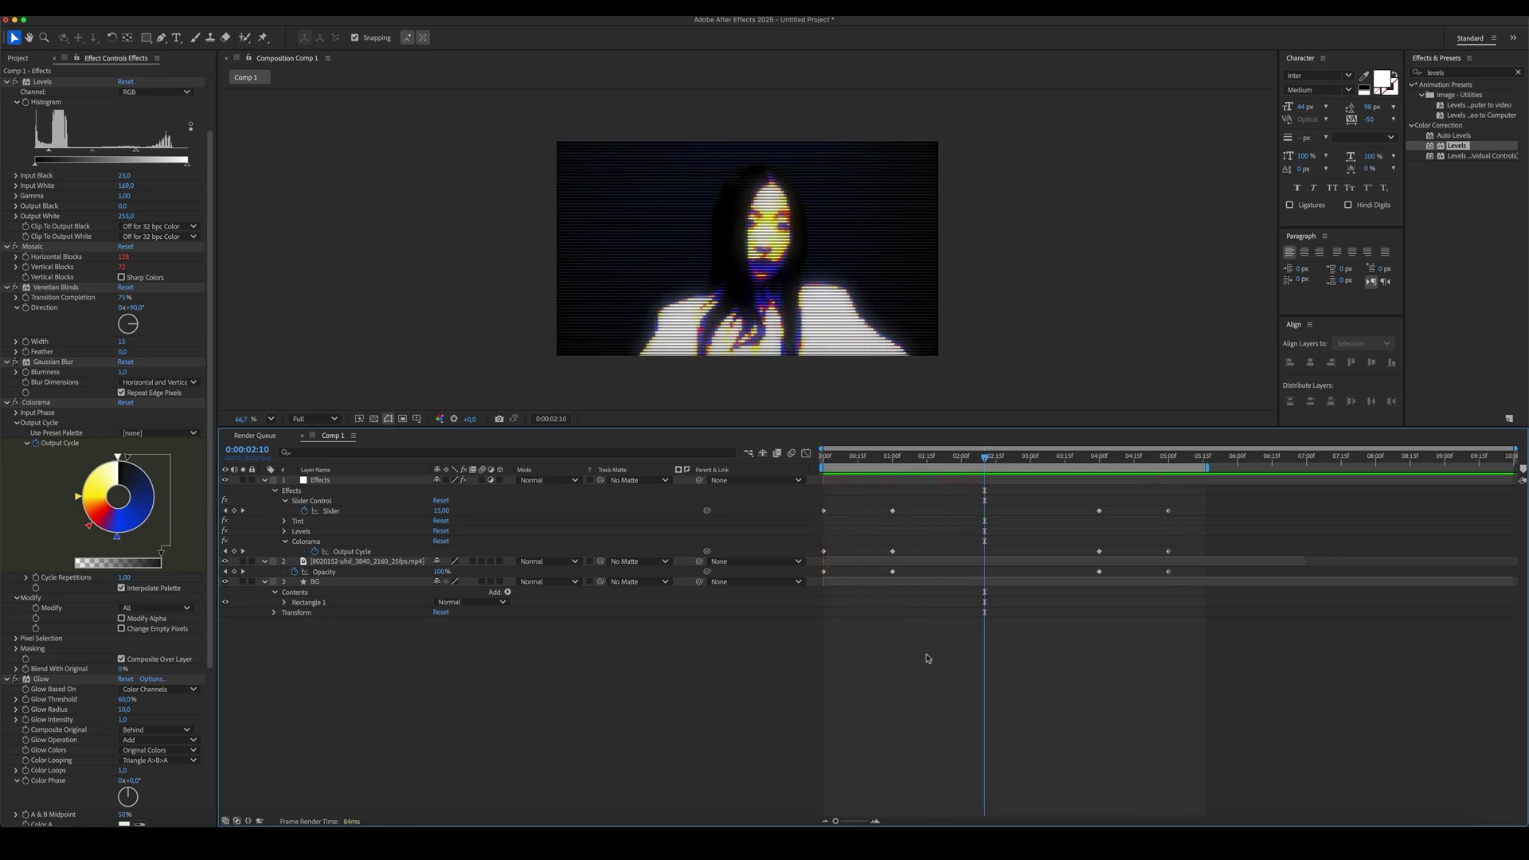
left_click(594, 682)
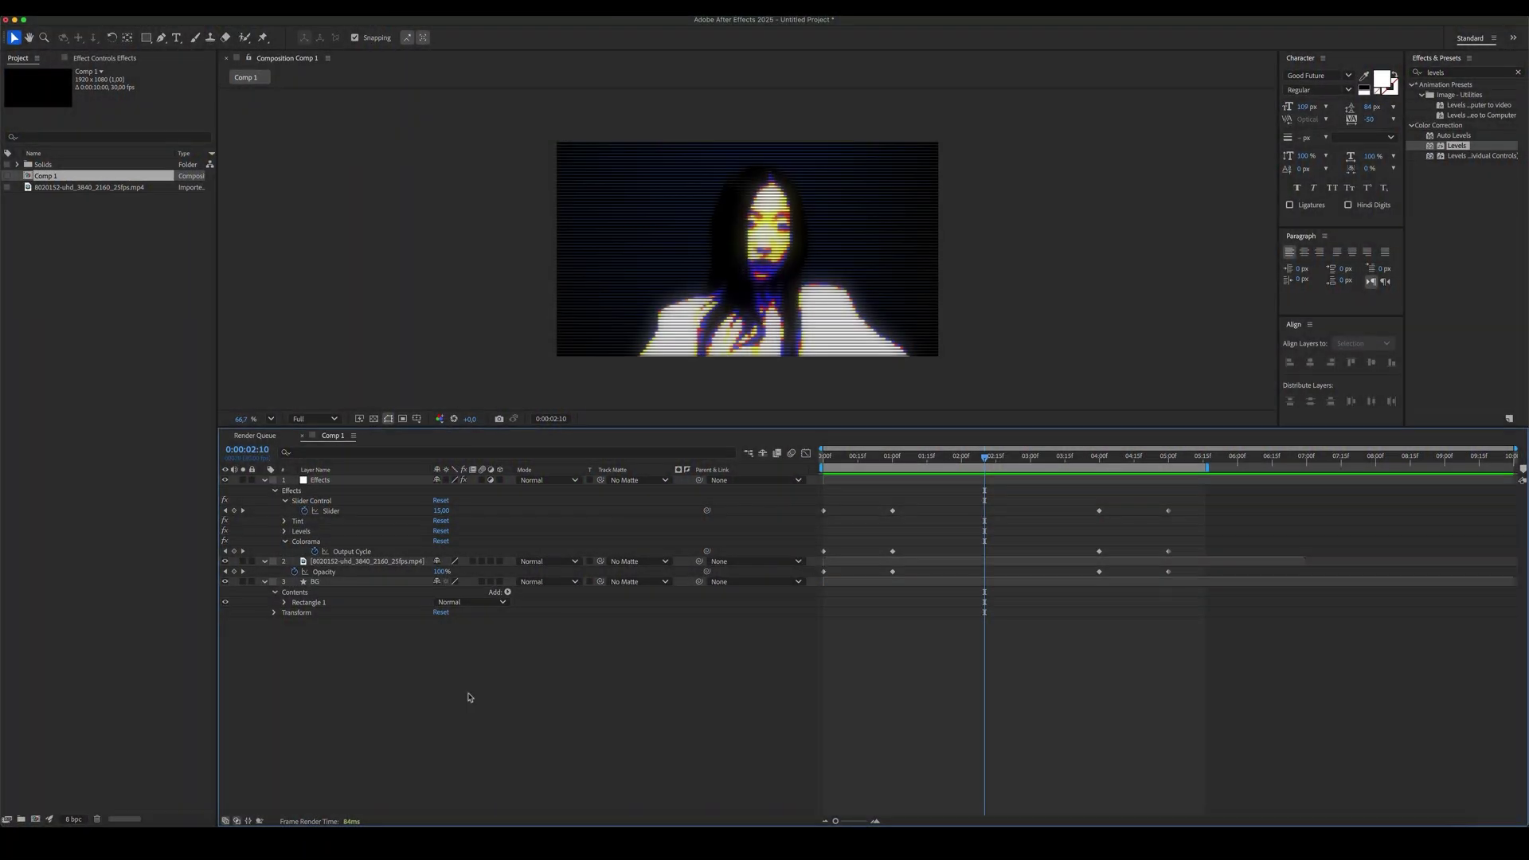
Step: Rename the Comp 1 composition as Video
left_click(126, 314)
left_click(45, 172)
key("Return")
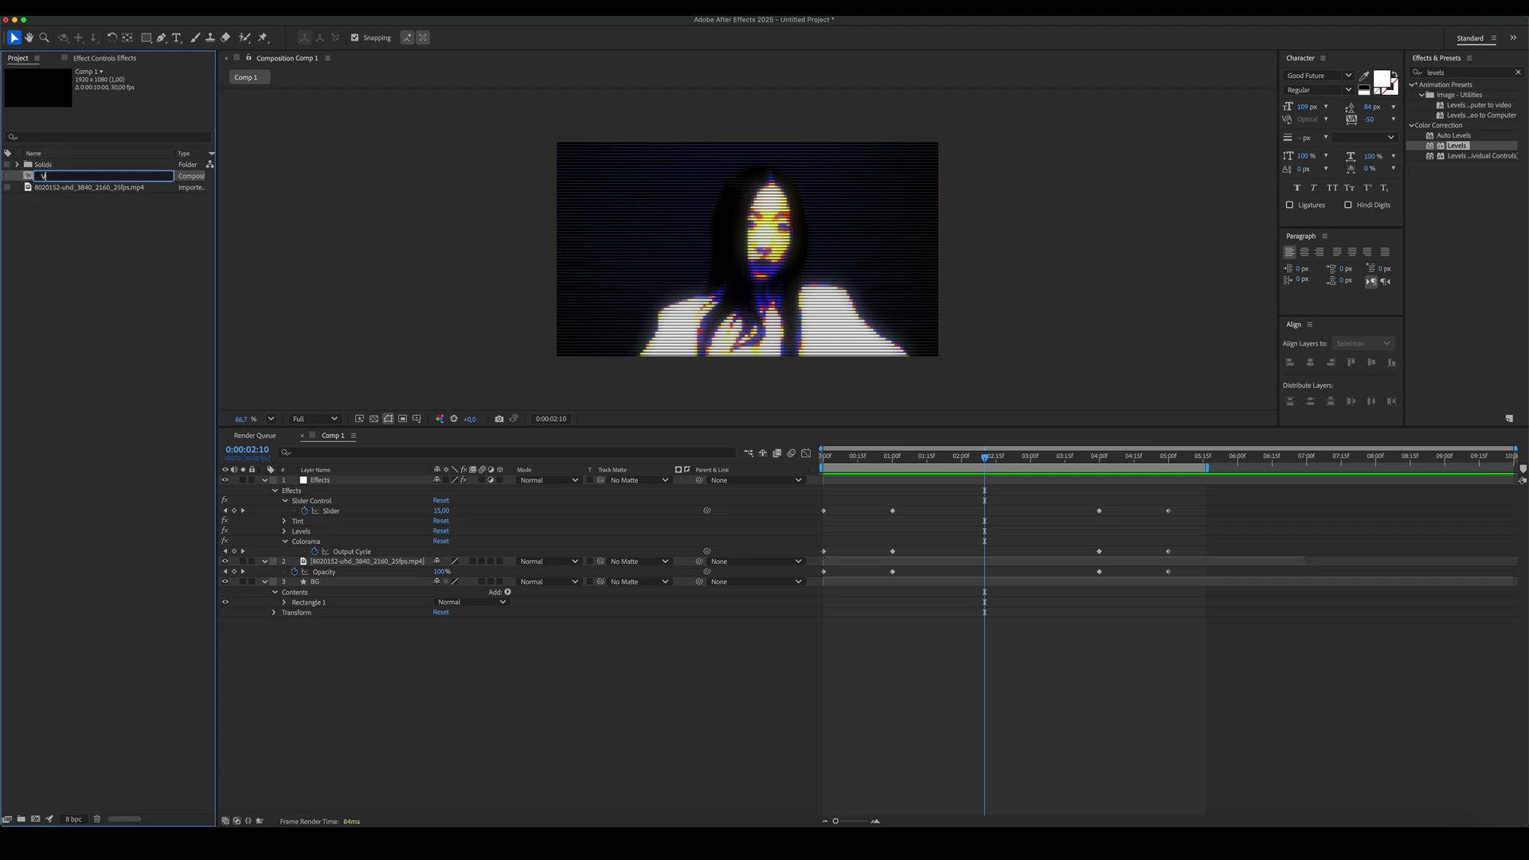
type("Video")
key("Return")
Step: Duplicate the Video composition and name the copy Text
key("ctrl+d")
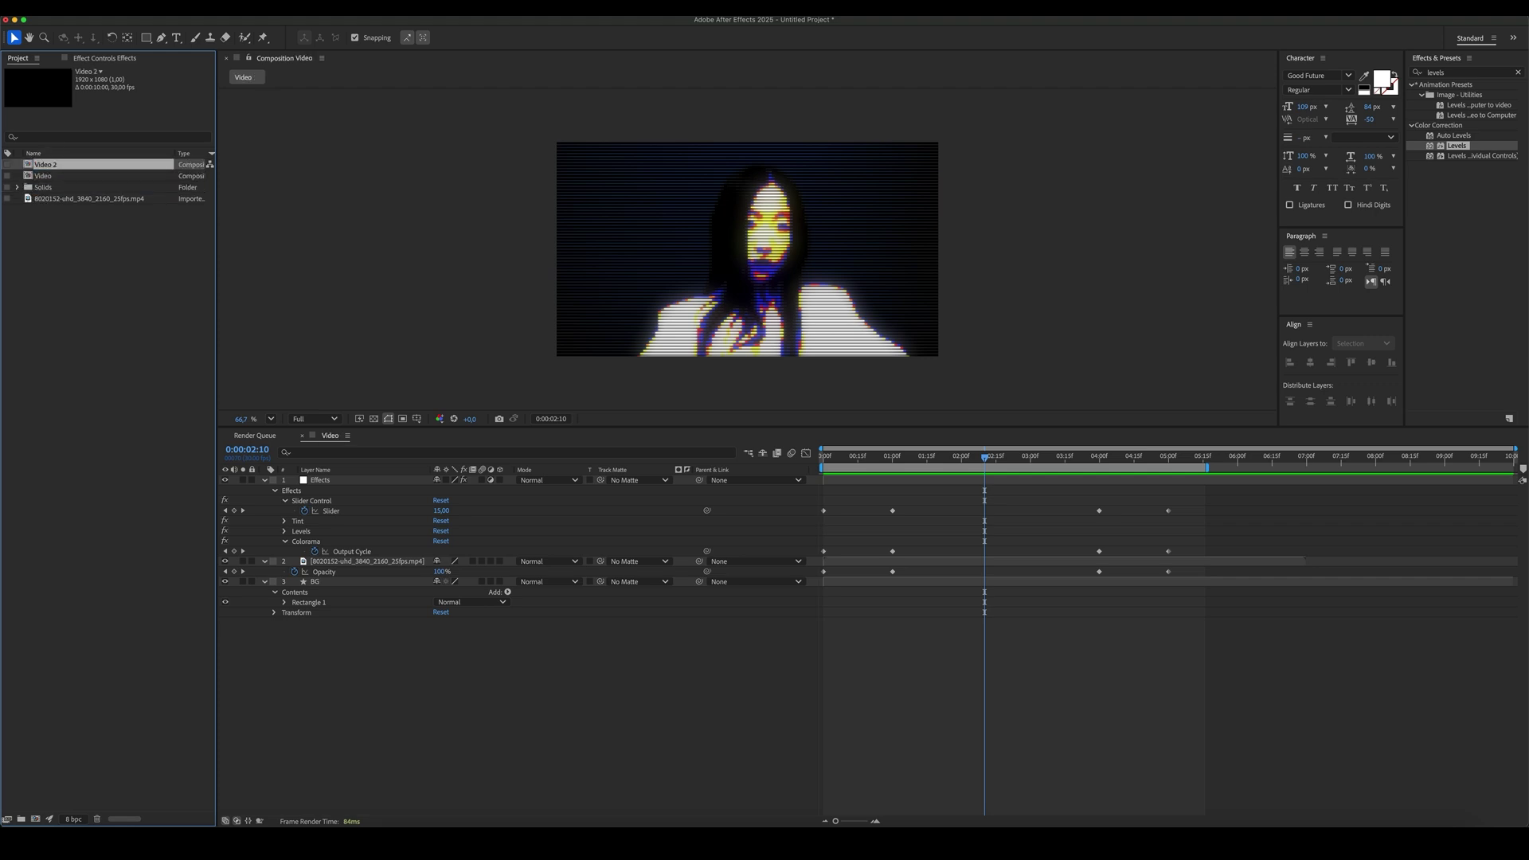
key("Return")
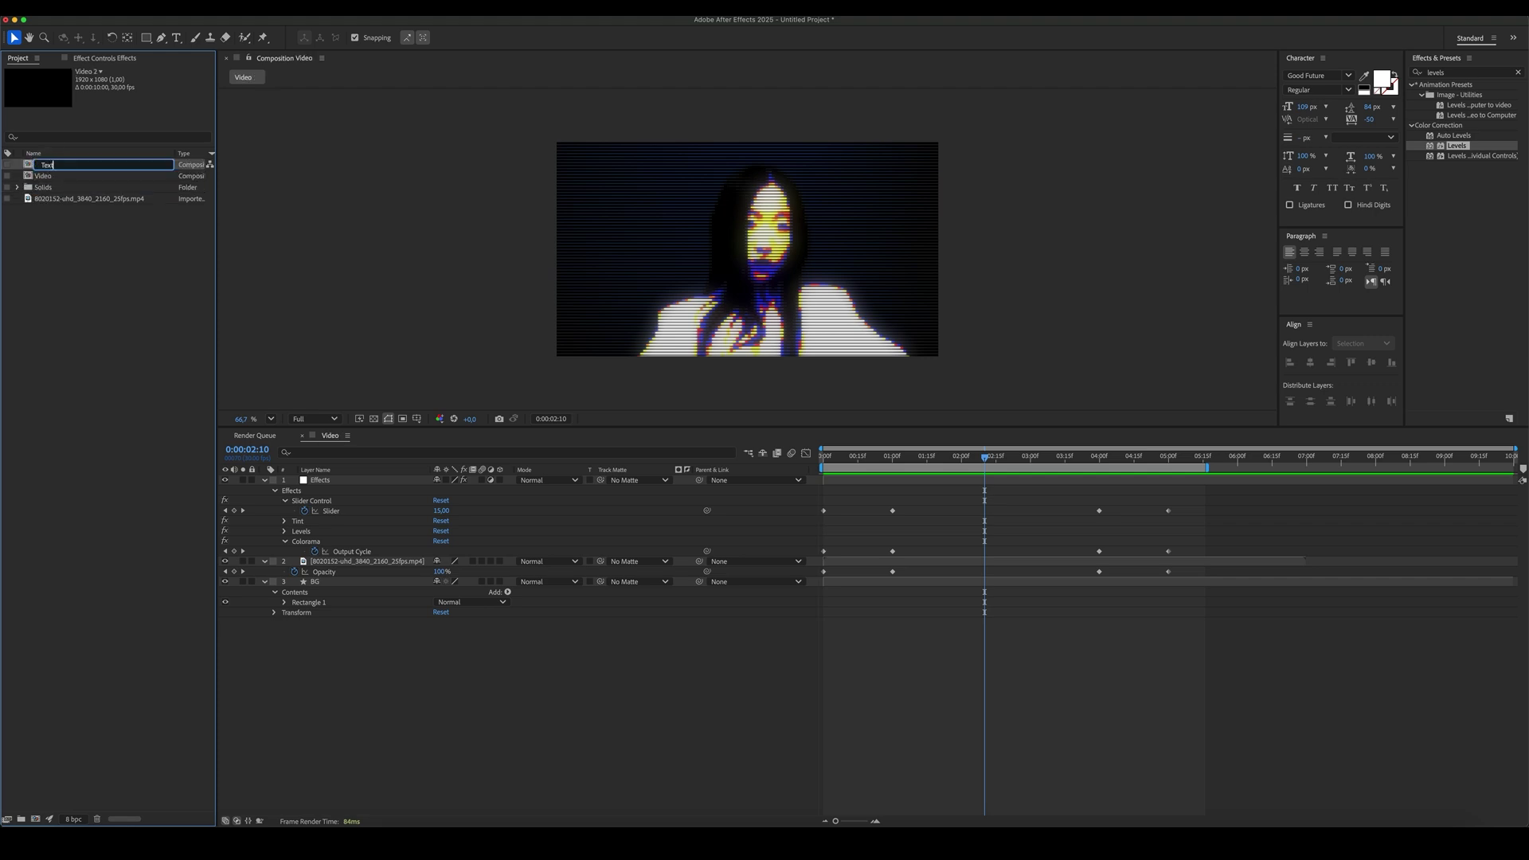
type("Text")
key("Return")
Step: Open the Text composition and delete its video footage layer
double_click(48, 176)
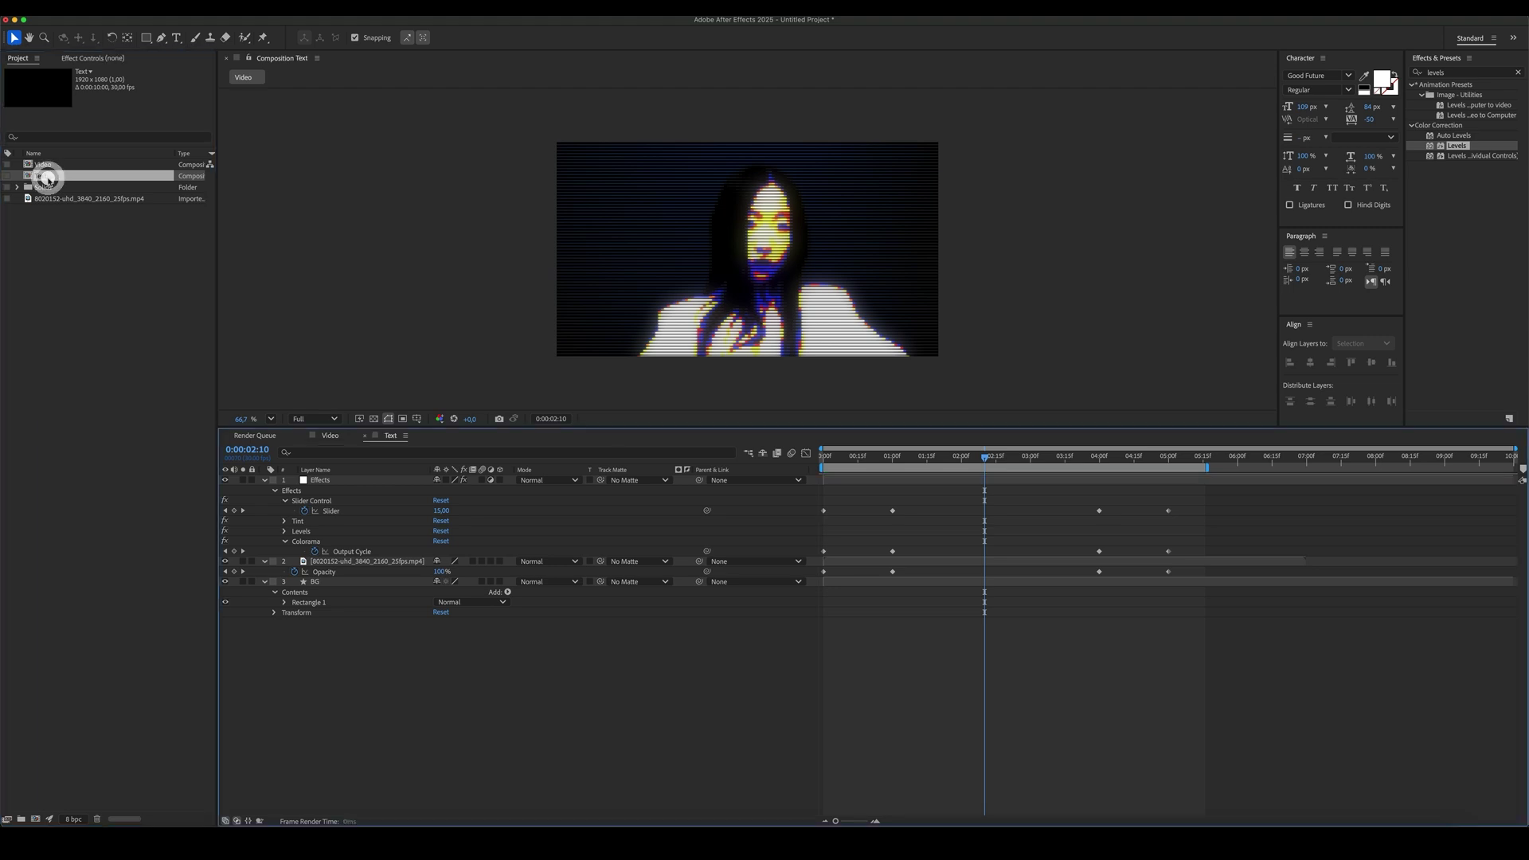
left_click(358, 562)
key("Delete")
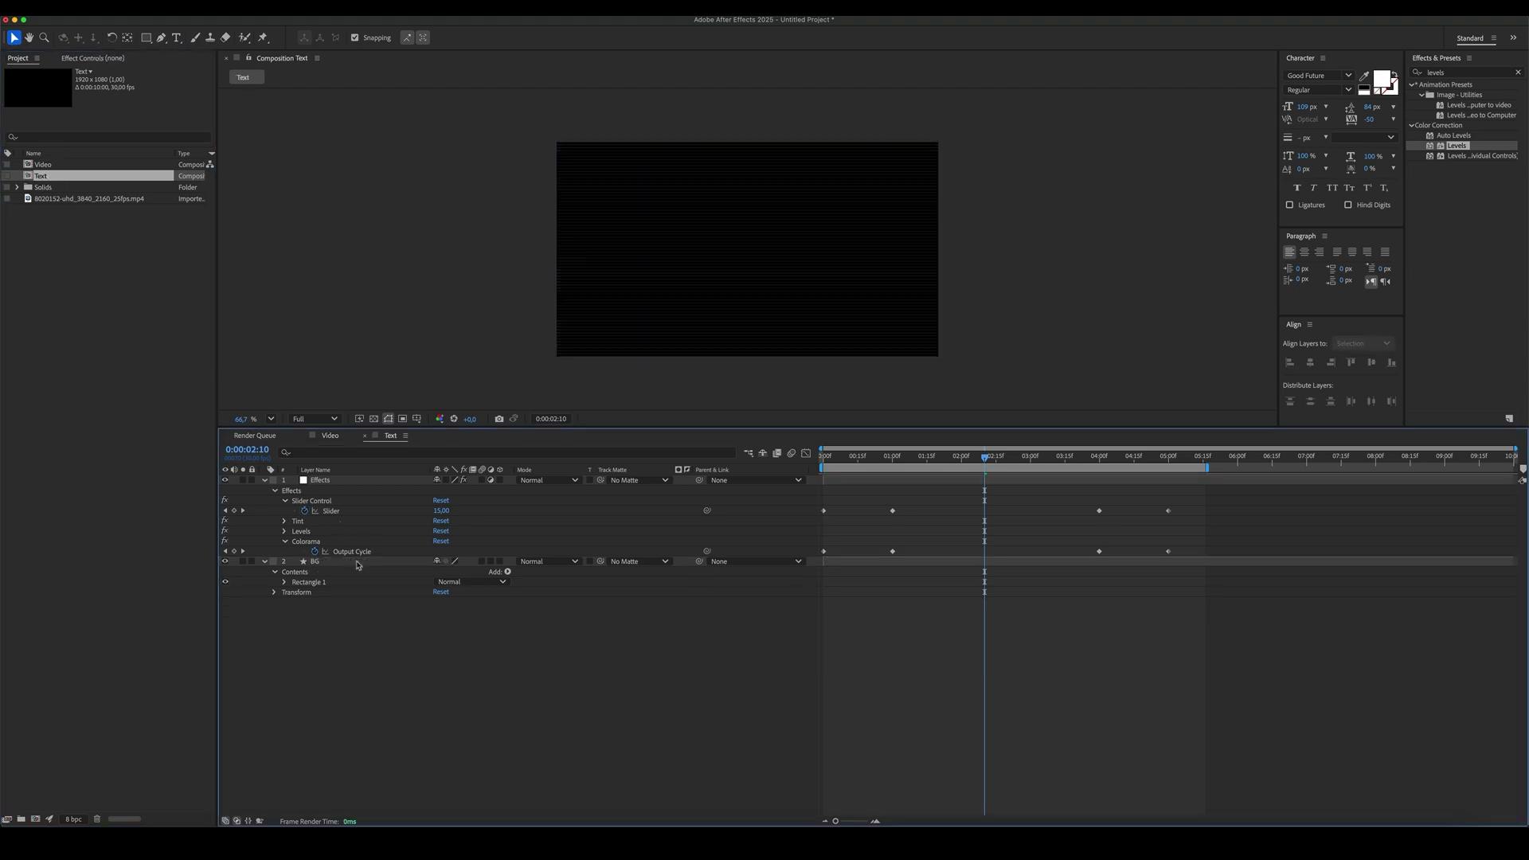
Step: Add a two-line text layer reading Thermal Pixel to the Text composition
left_click(507, 650)
key("super+t")
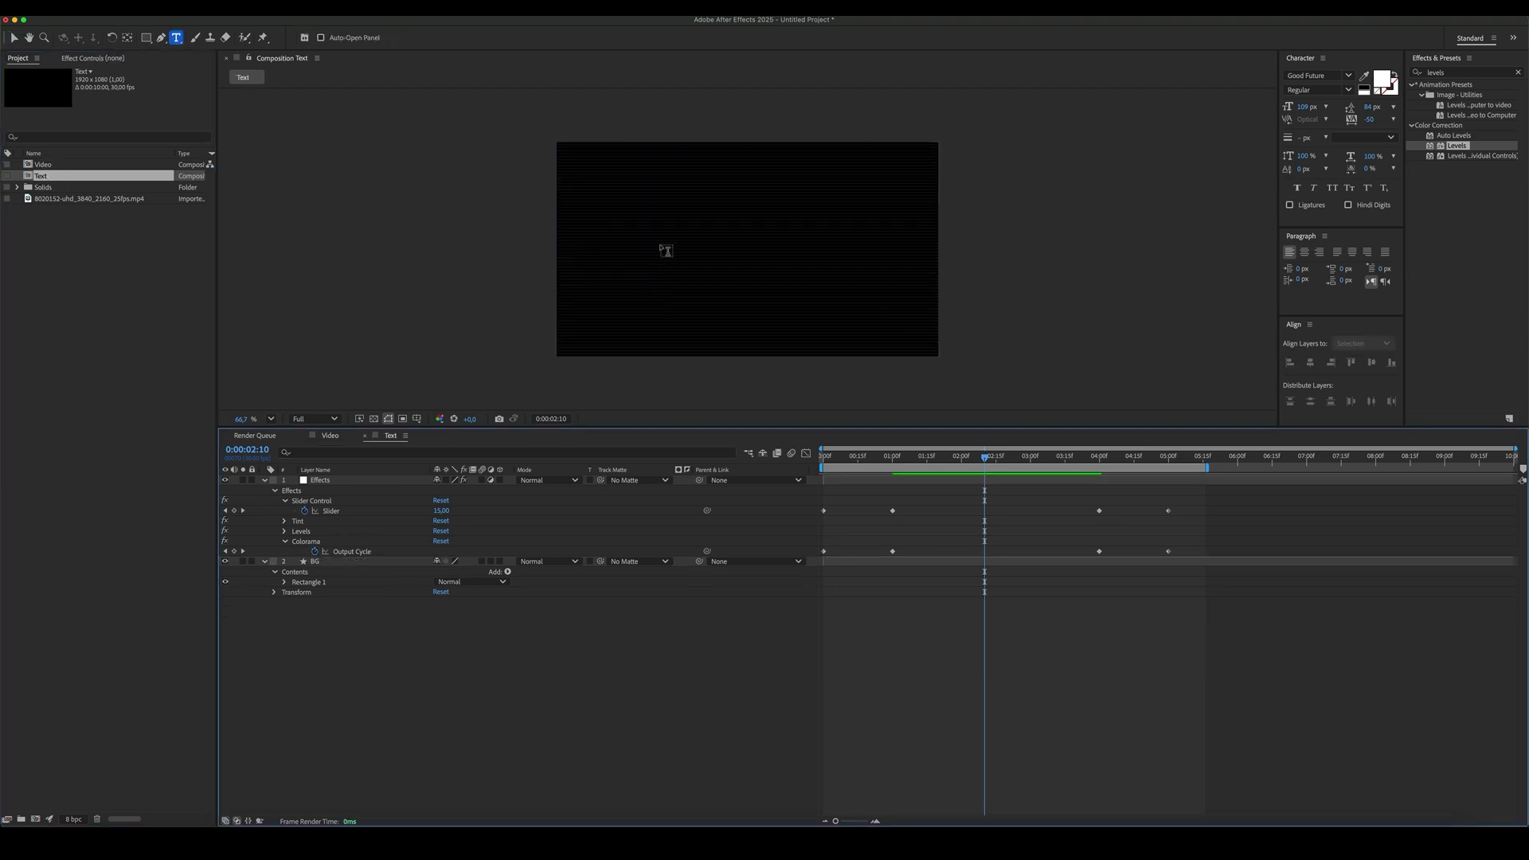
left_click(666, 250)
type("Thermal")
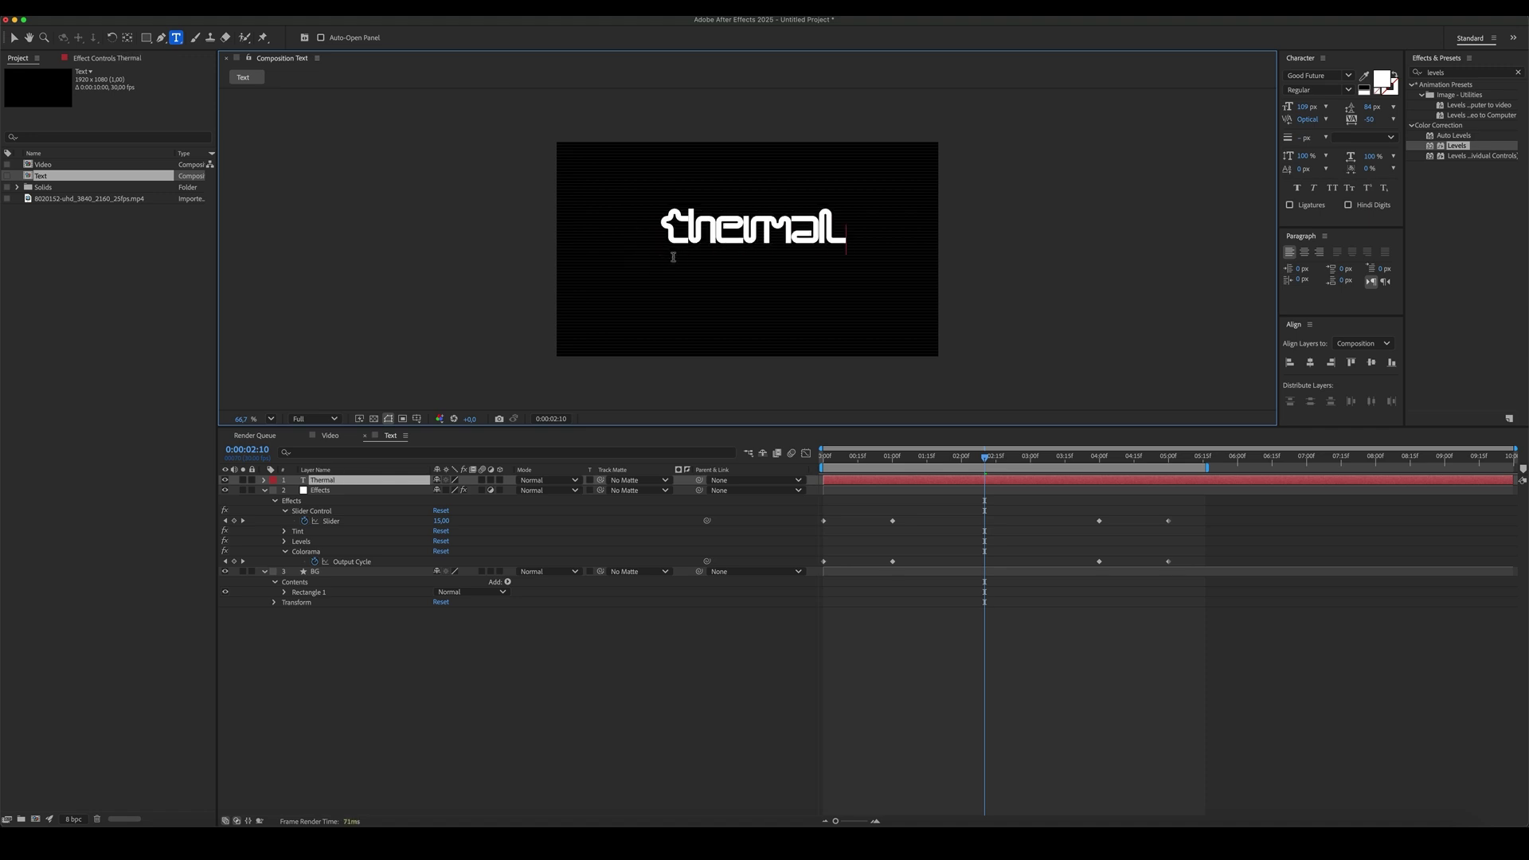
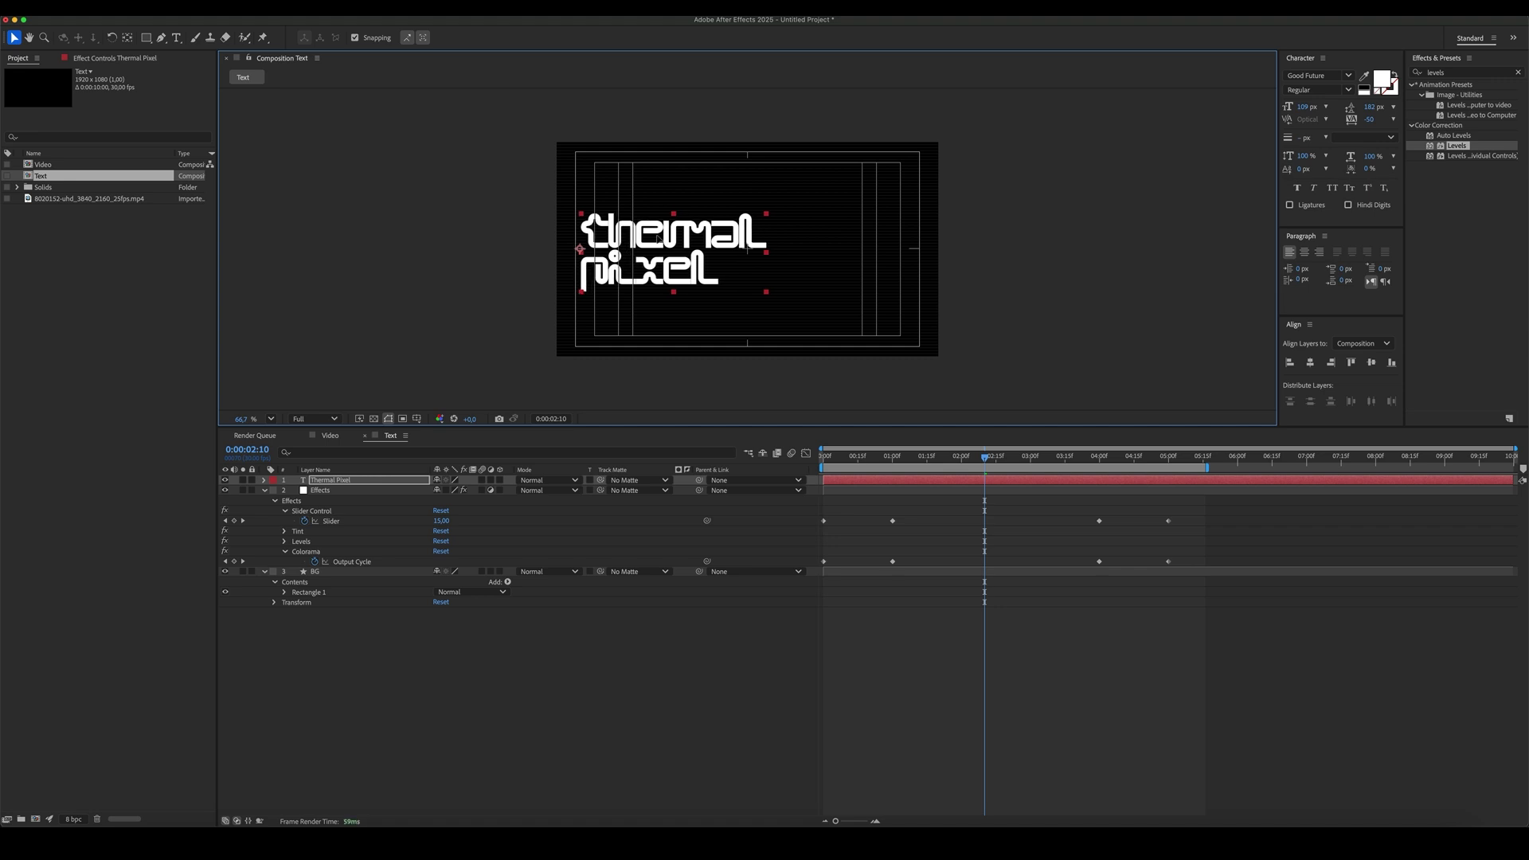
Step: Scale the Thermal Pixel text up to span the width of the action-safe area, and hide the safe guides
left_click_drag(763, 253, 919, 251)
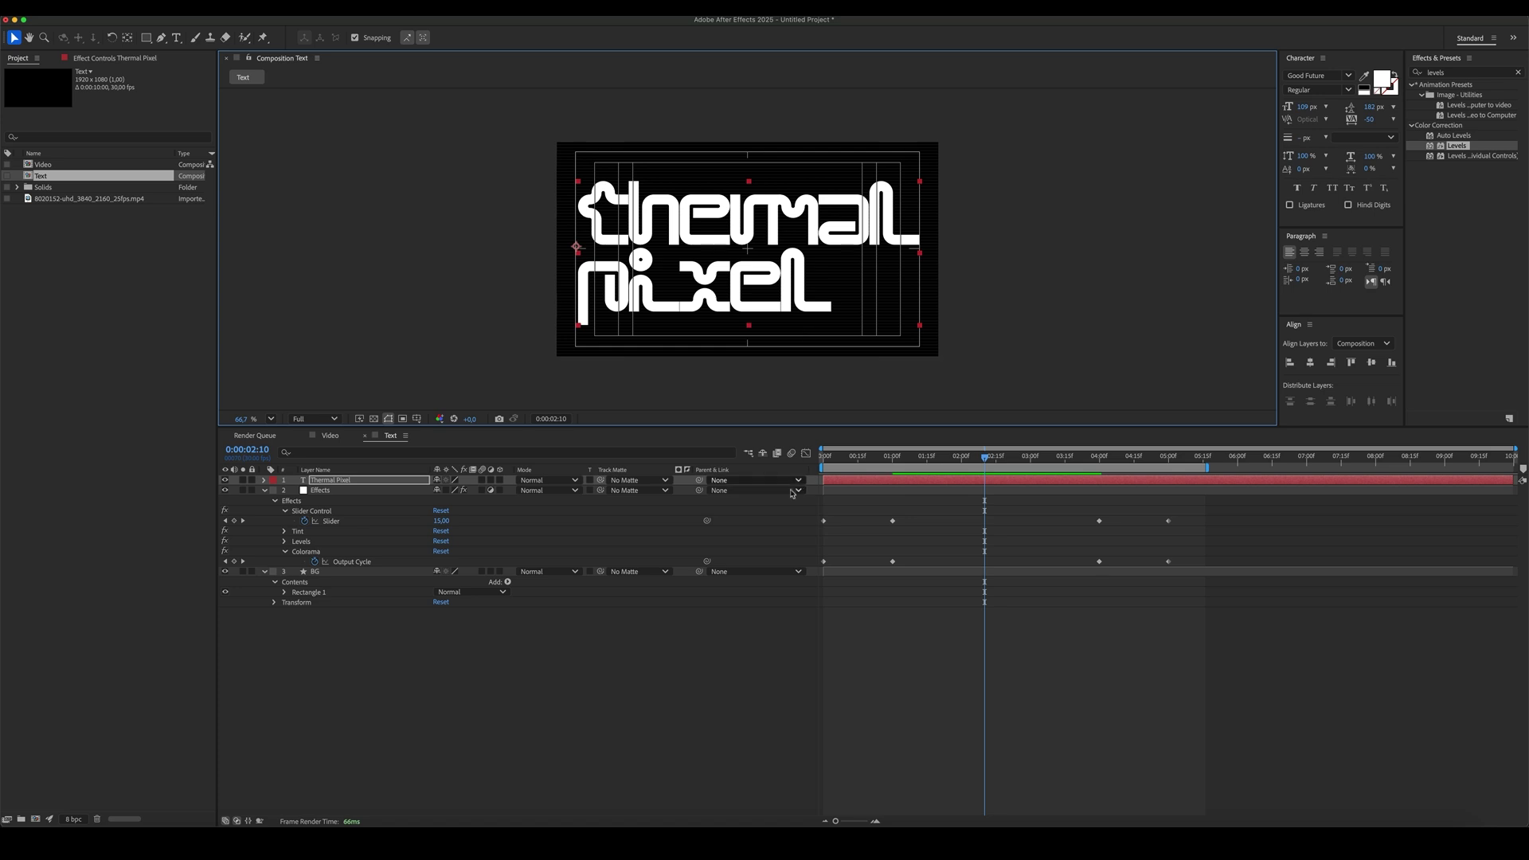
left_click(755, 661)
key("apostrophe")
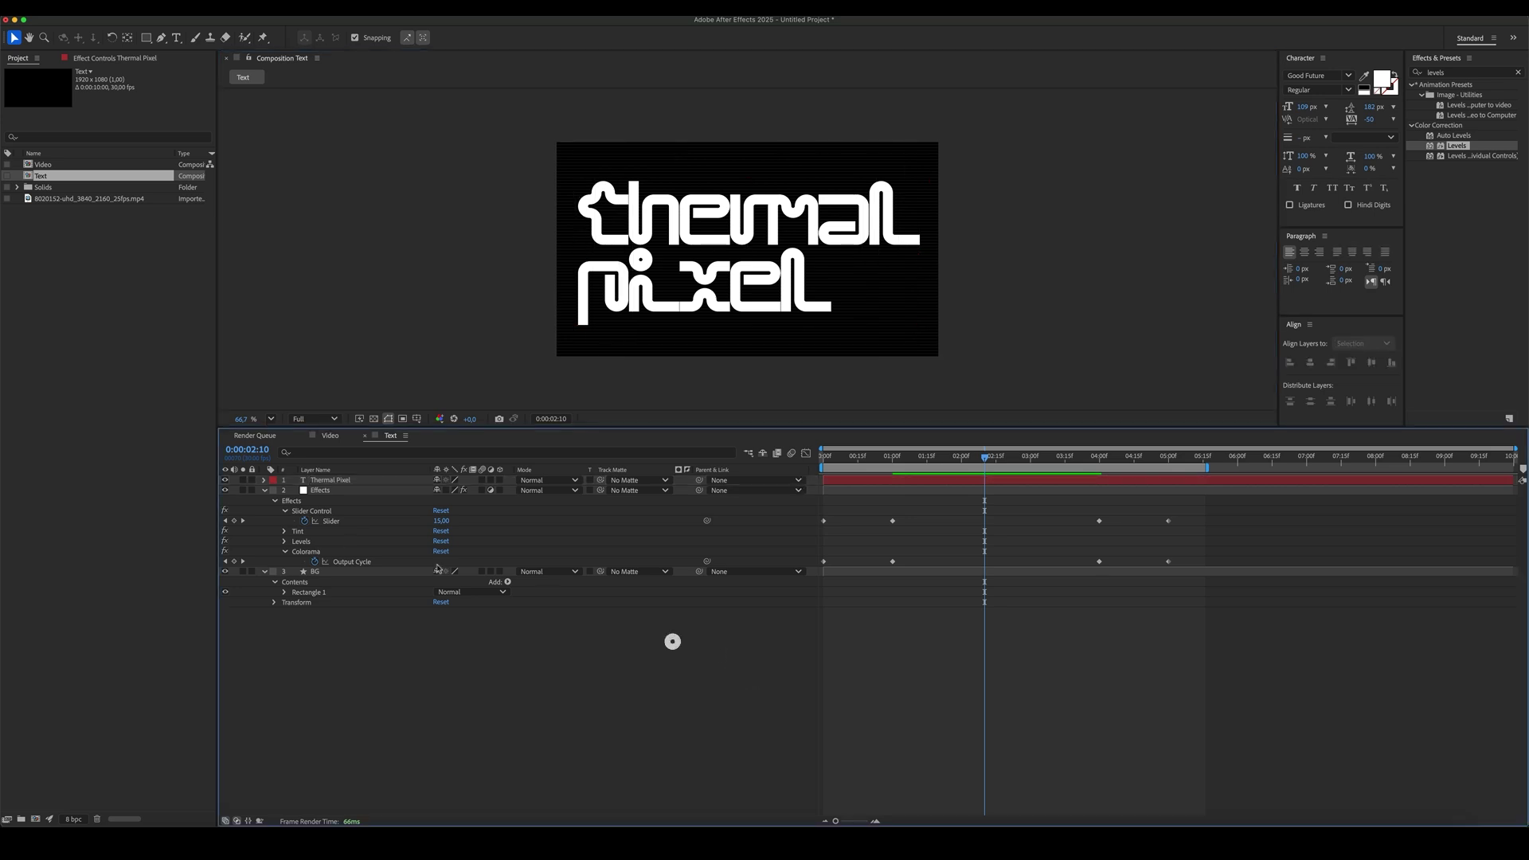
Step: Move the Thermal Pixel layer between the Effects and BG layers, and collapse the properties of those two layers
left_click_drag(330, 481, 338, 558)
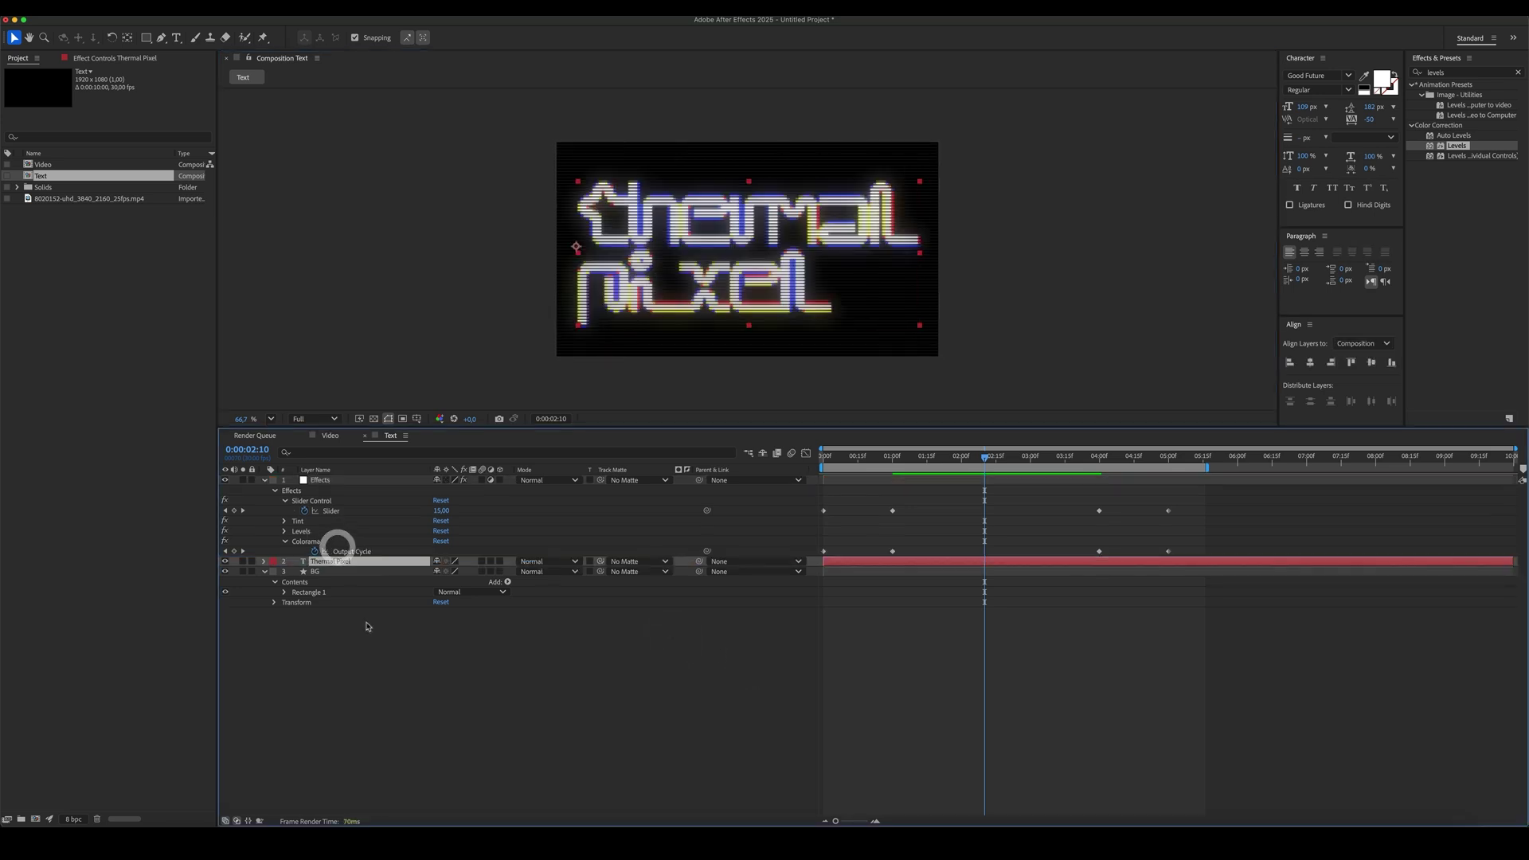
left_click(390, 673)
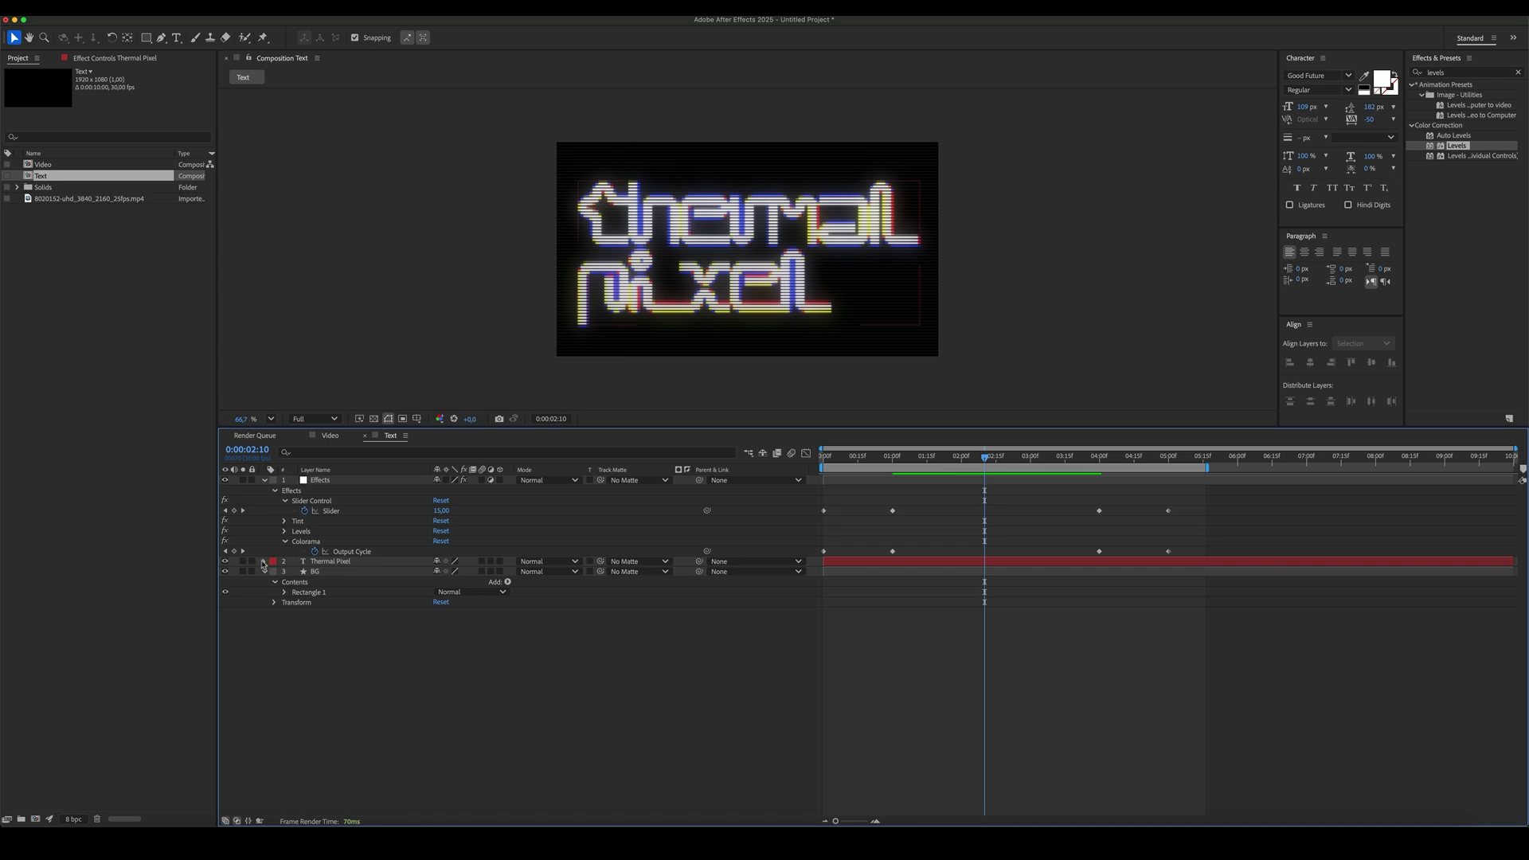
left_click(265, 480)
left_click(265, 500)
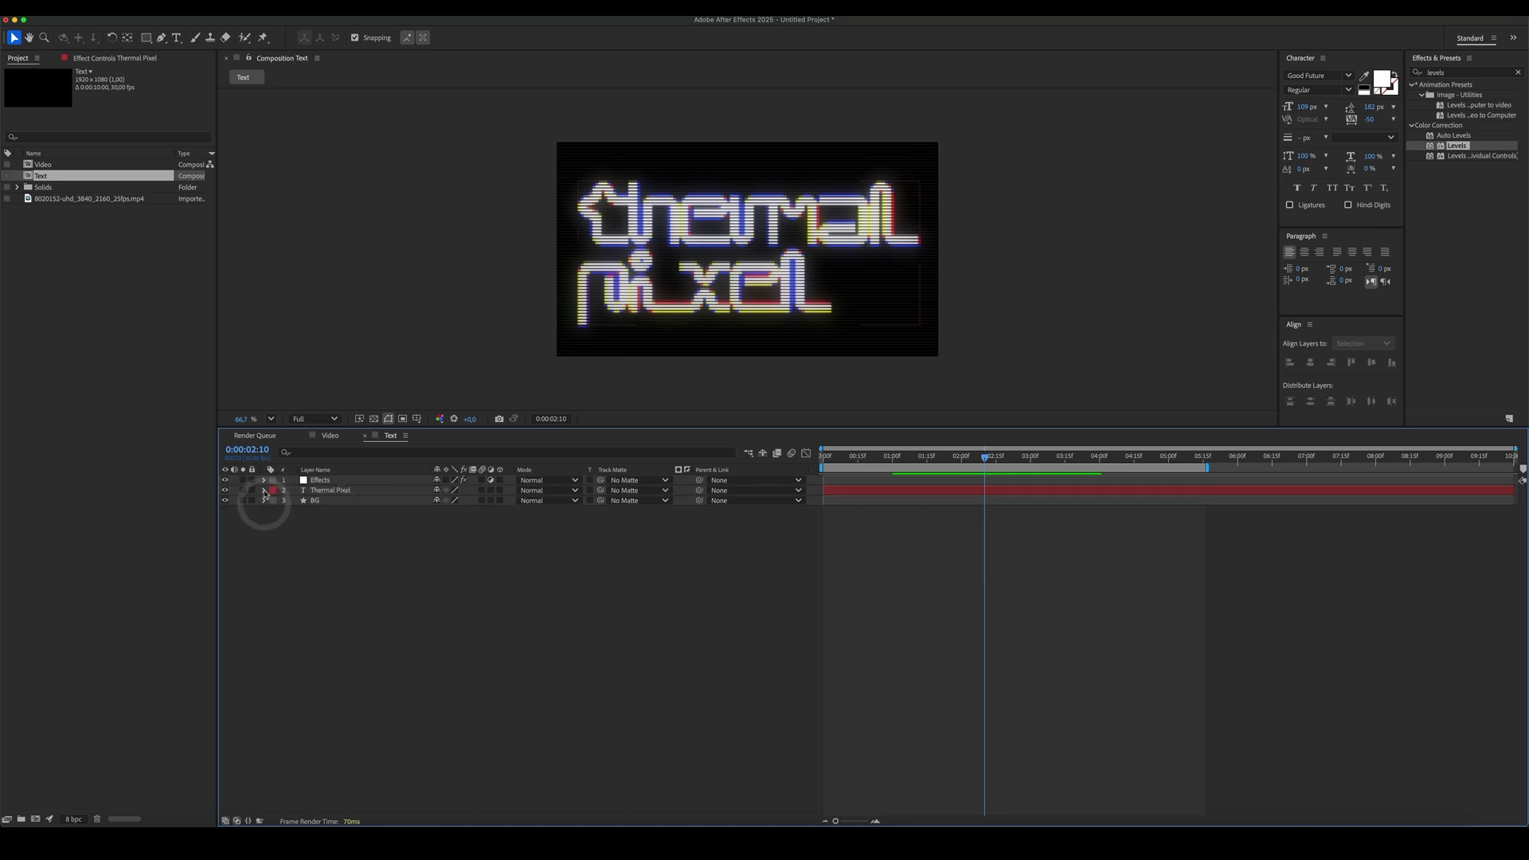
Step: Add an Opacity animator to the Thermal Pixel text and, at 1 second, set the animator's Opacity to 0%
left_click(264, 490)
left_click(508, 501)
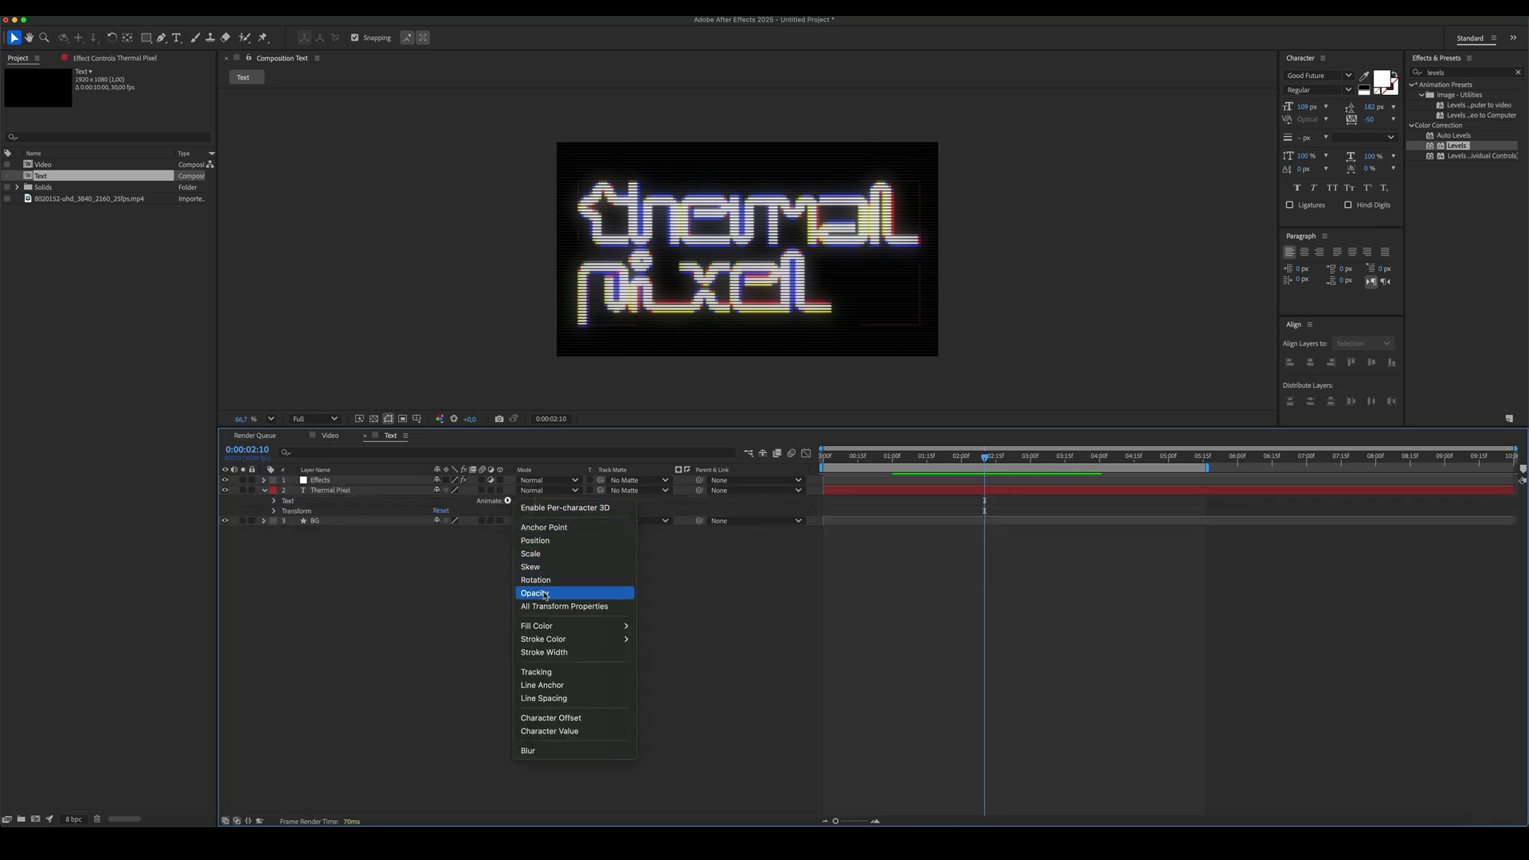
left_click(558, 594)
left_click(597, 678)
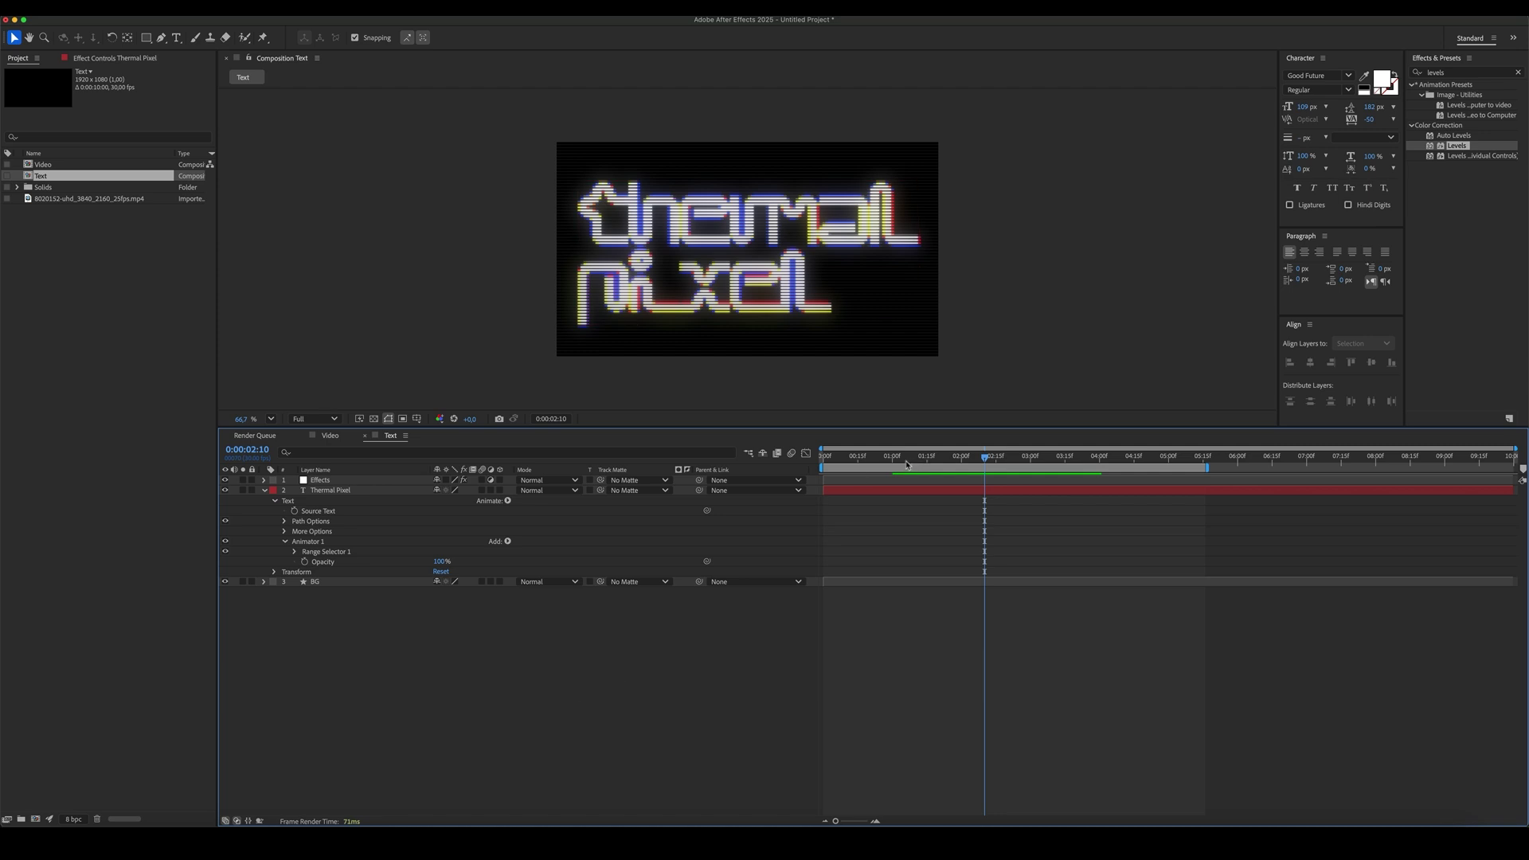
left_click_drag(902, 464, 894, 466)
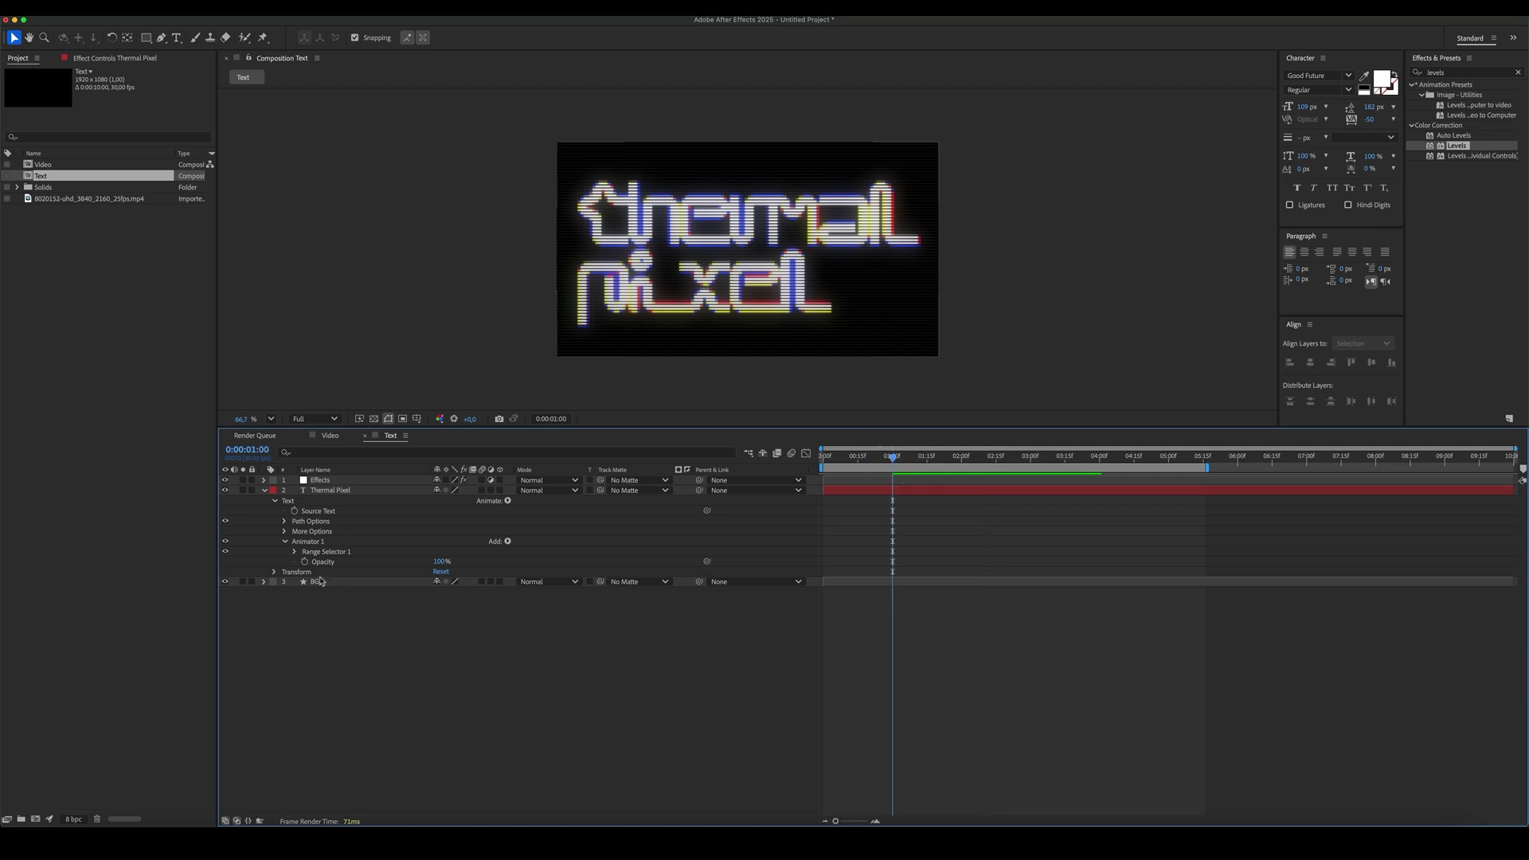
left_click_drag(436, 567, 543, 566)
Step: Keyframe the first animator's Range Selector Start at 100% at 1 second and 0% at 0 seconds
left_click(294, 552)
left_click(315, 561)
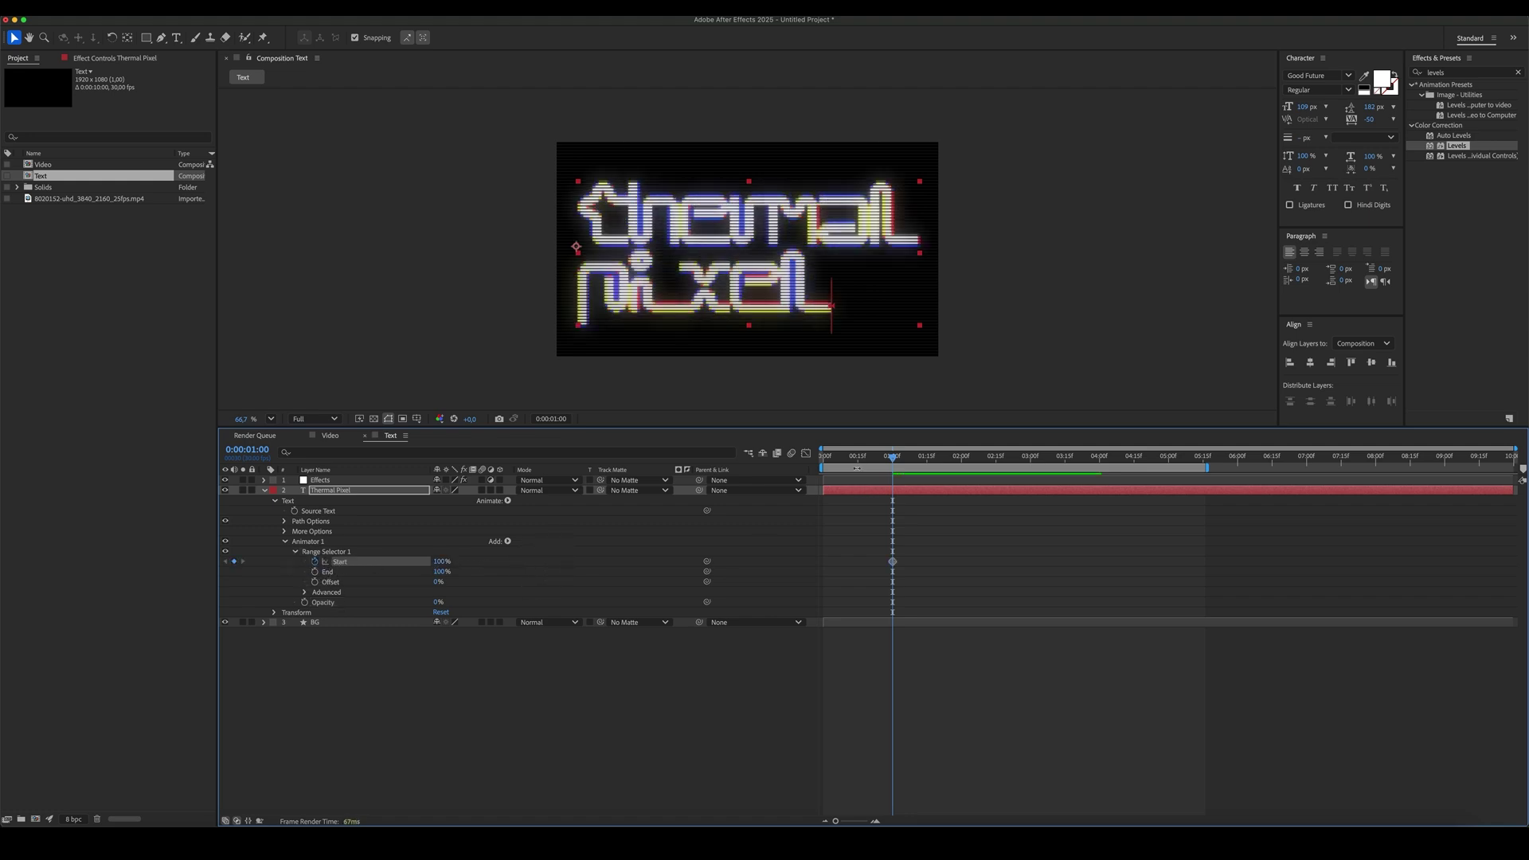
left_click_drag(849, 459, 824, 459)
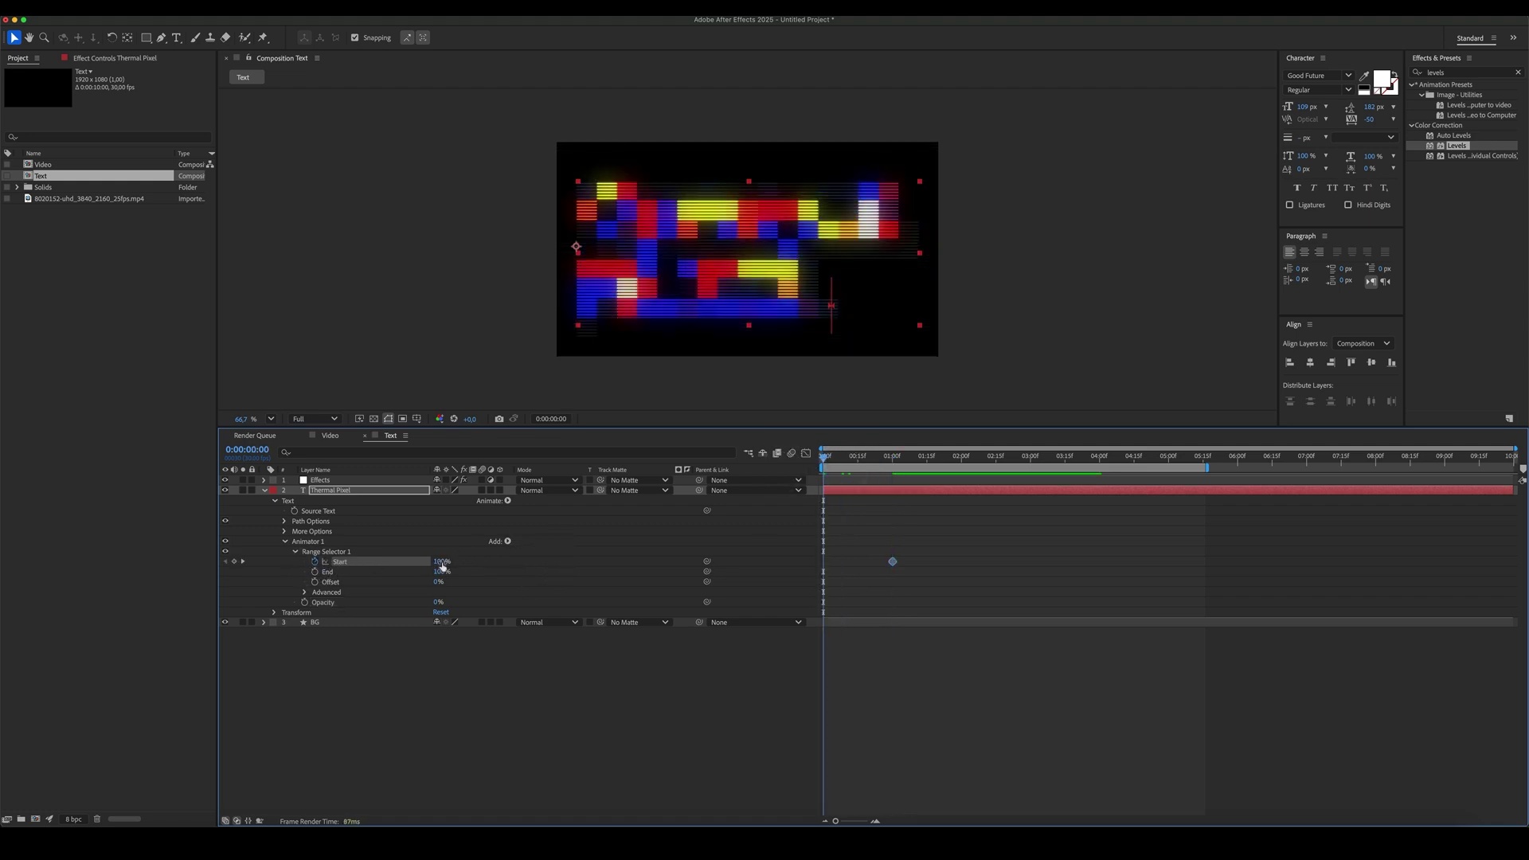
left_click_drag(406, 565, 357, 571)
left_click(555, 752)
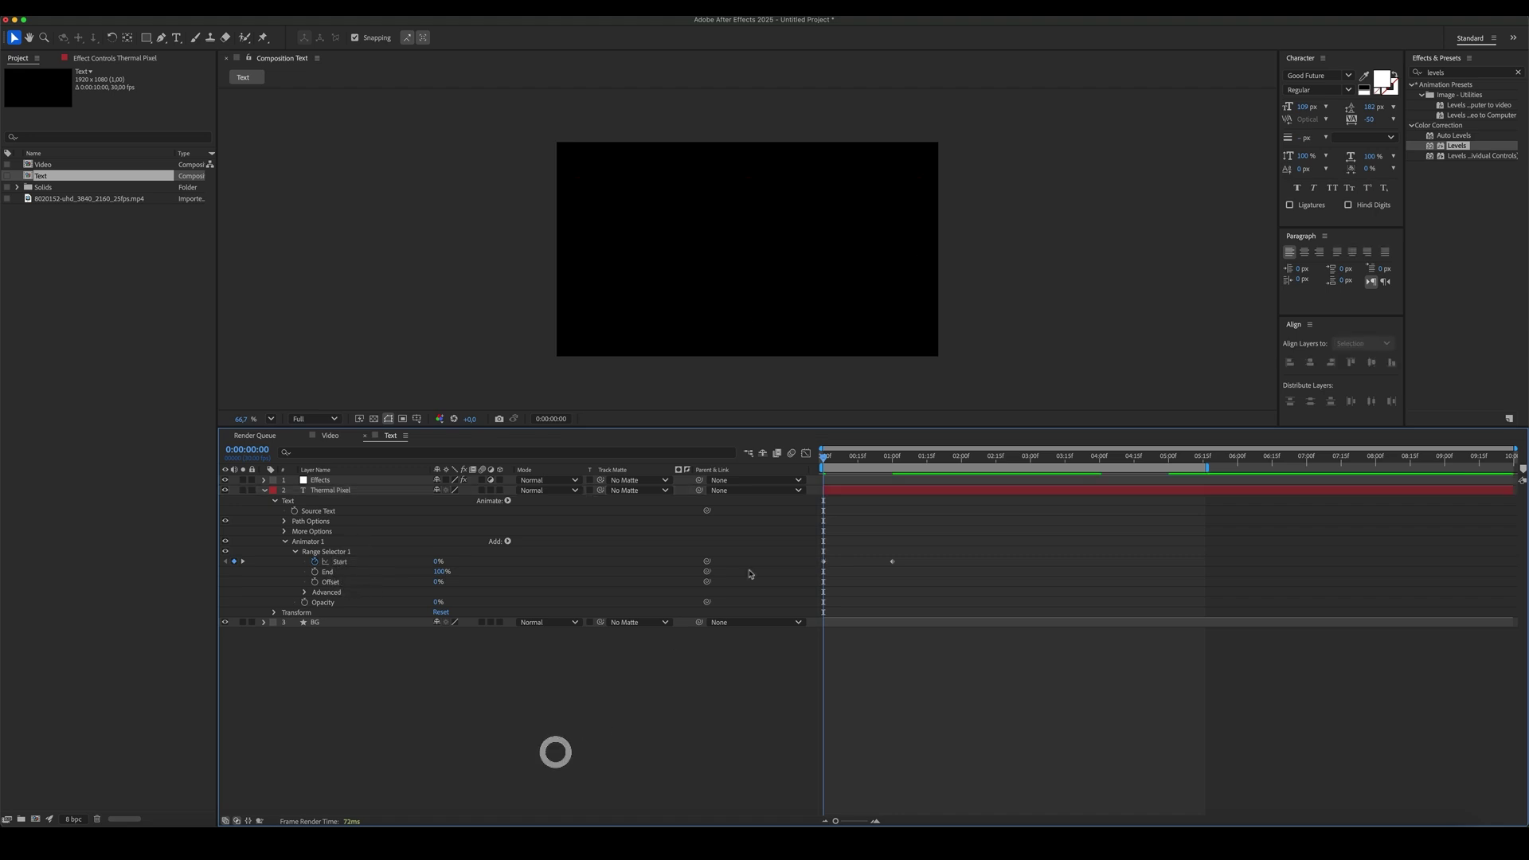
Step: At 4 seconds, add a second Opacity animator to the Thermal Pixel text with Opacity 0% and its Range Selector End at 0%
left_click_drag(828, 459, 1105, 497)
left_click(523, 514)
left_click(285, 542)
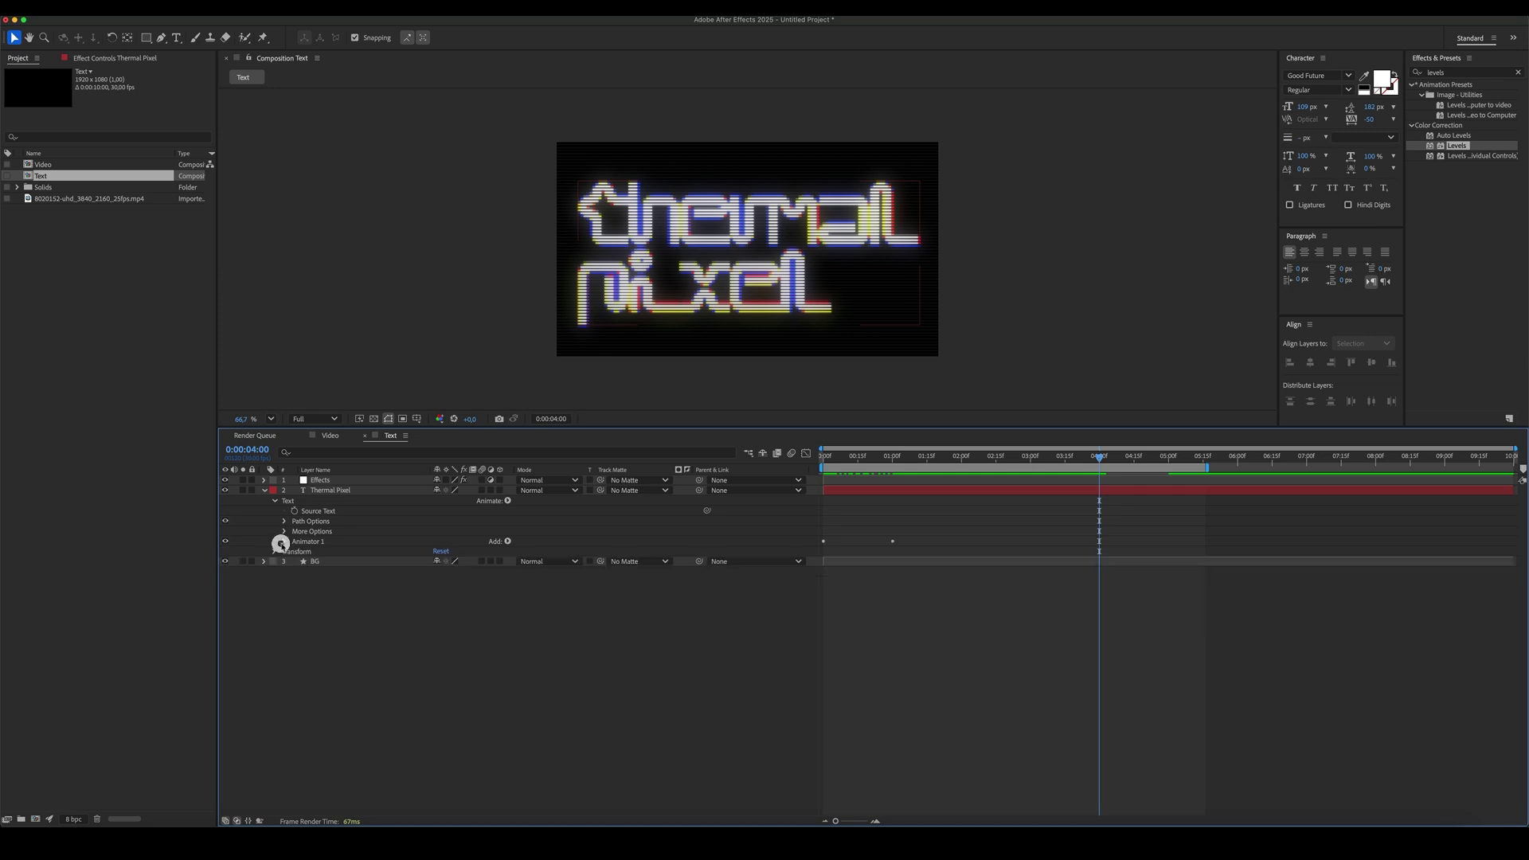
left_click(508, 501)
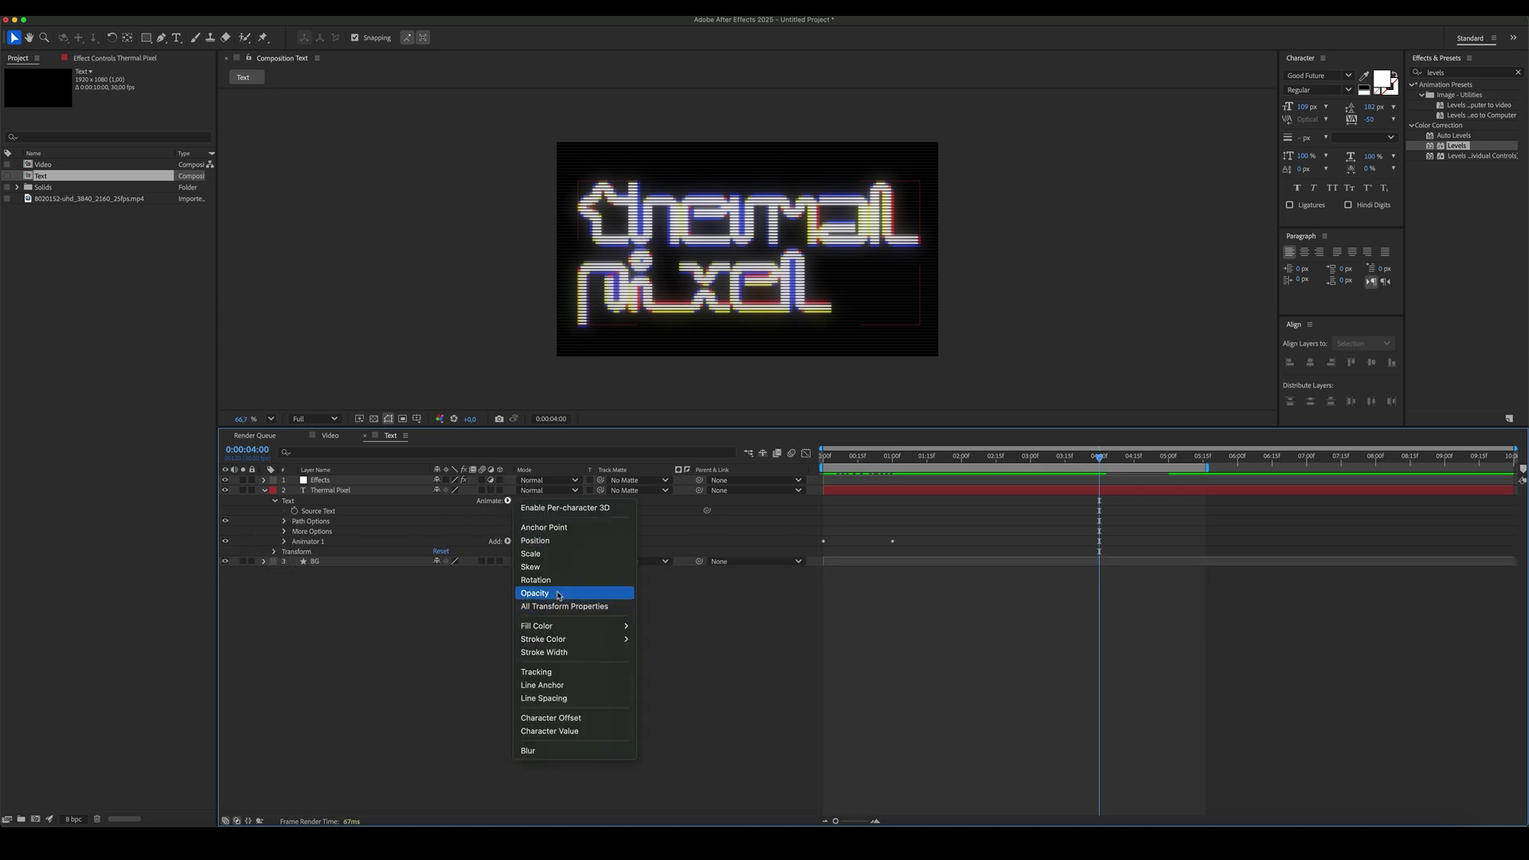
left_click(550, 593)
left_click(439, 571)
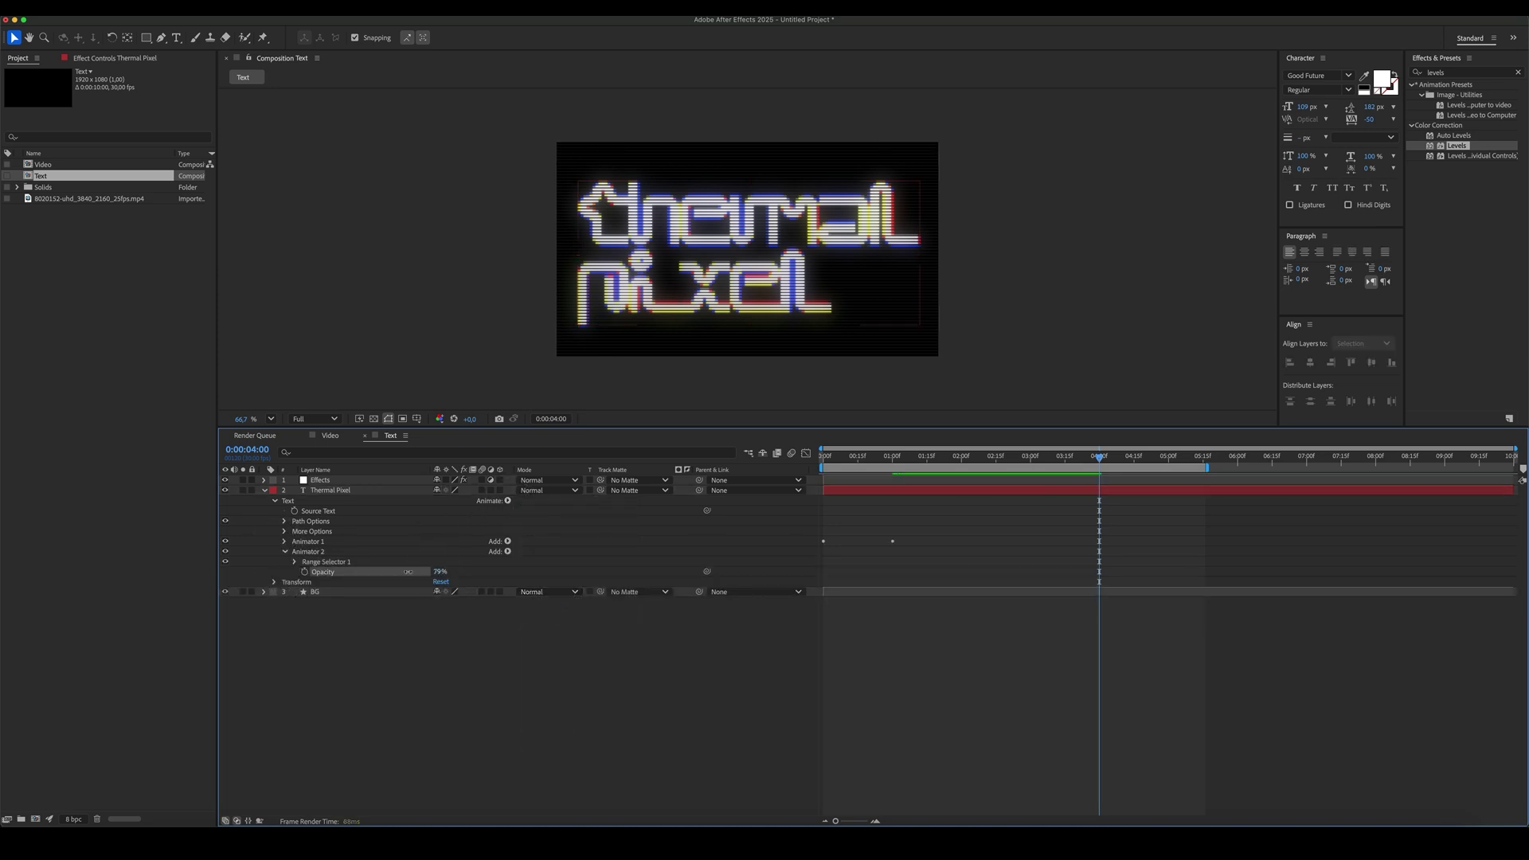
type("0")
key("Return")
left_click(293, 563)
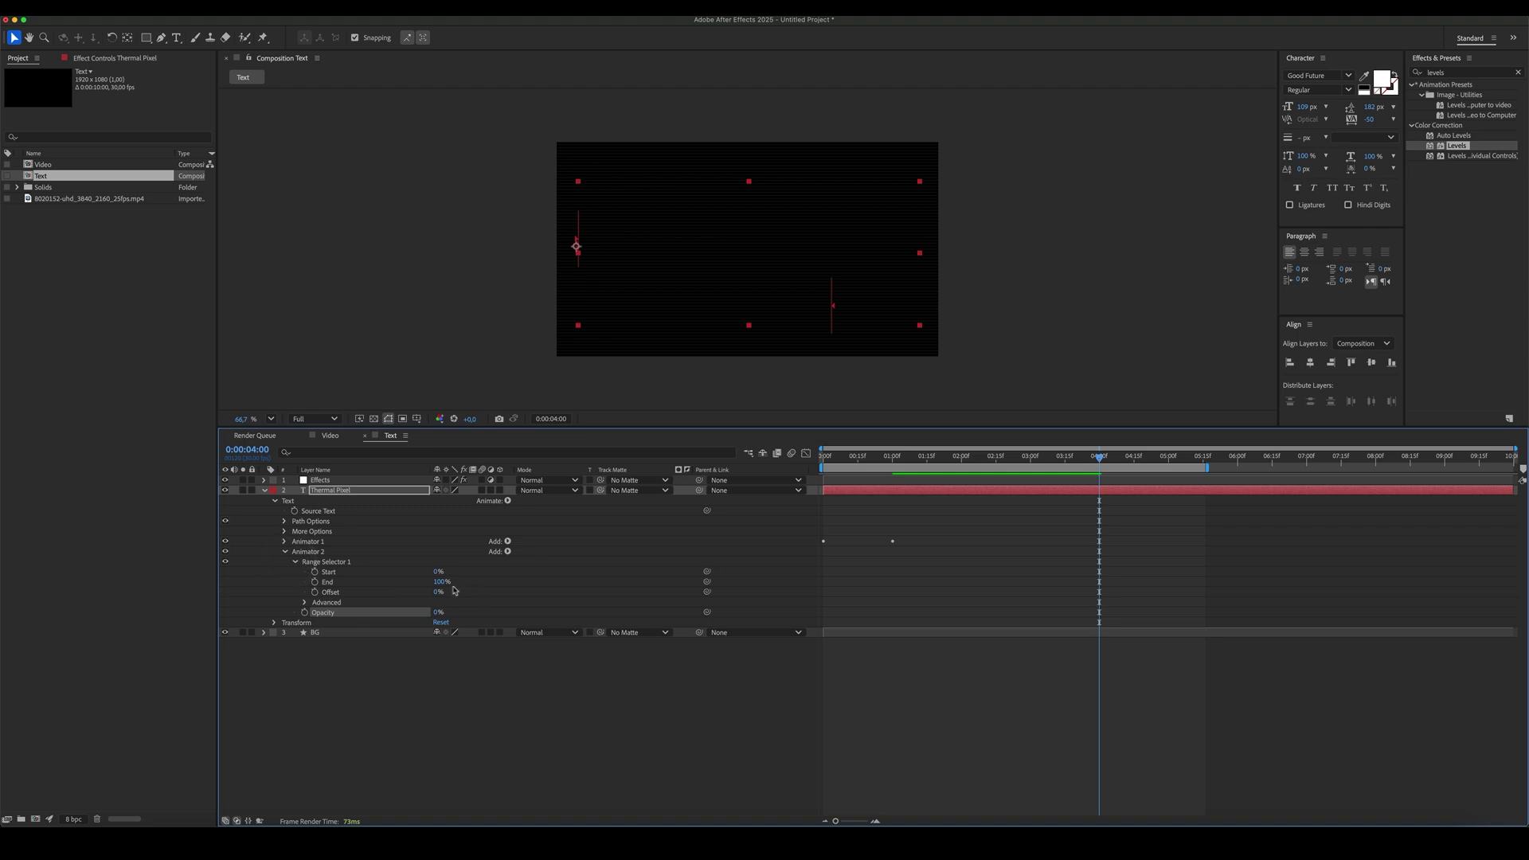
left_click_drag(439, 582, 325, 585)
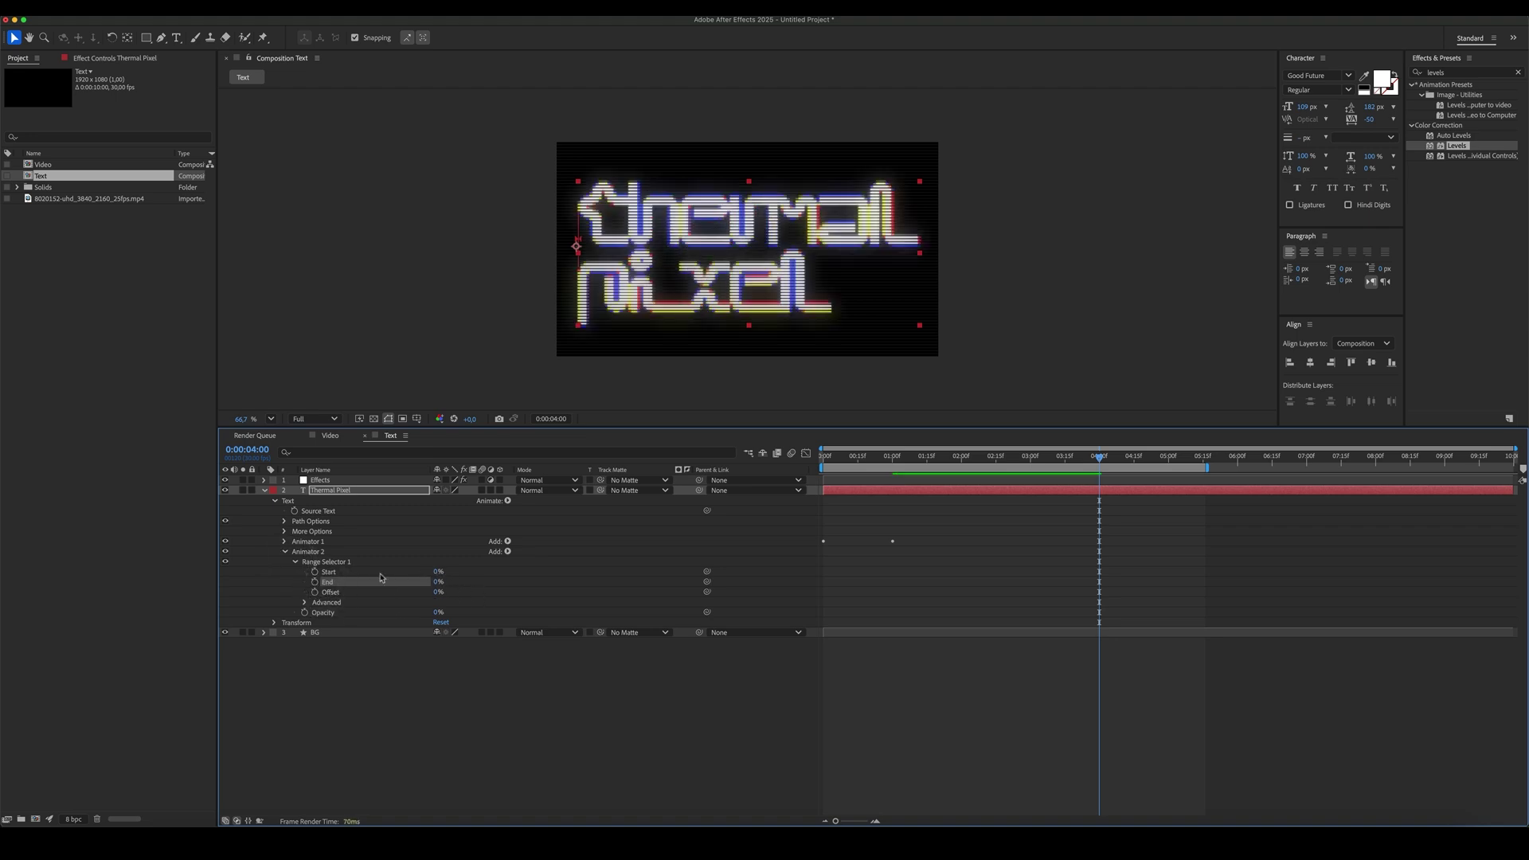
Step: Keyframe the second animator's Range Selector Start at 0% at 4 seconds and 100% at 5 seconds, and preview the animation
left_click(315, 572)
key("shift+Page_Down")
key("shift+Page_Down")
key("shift+Page_Down")
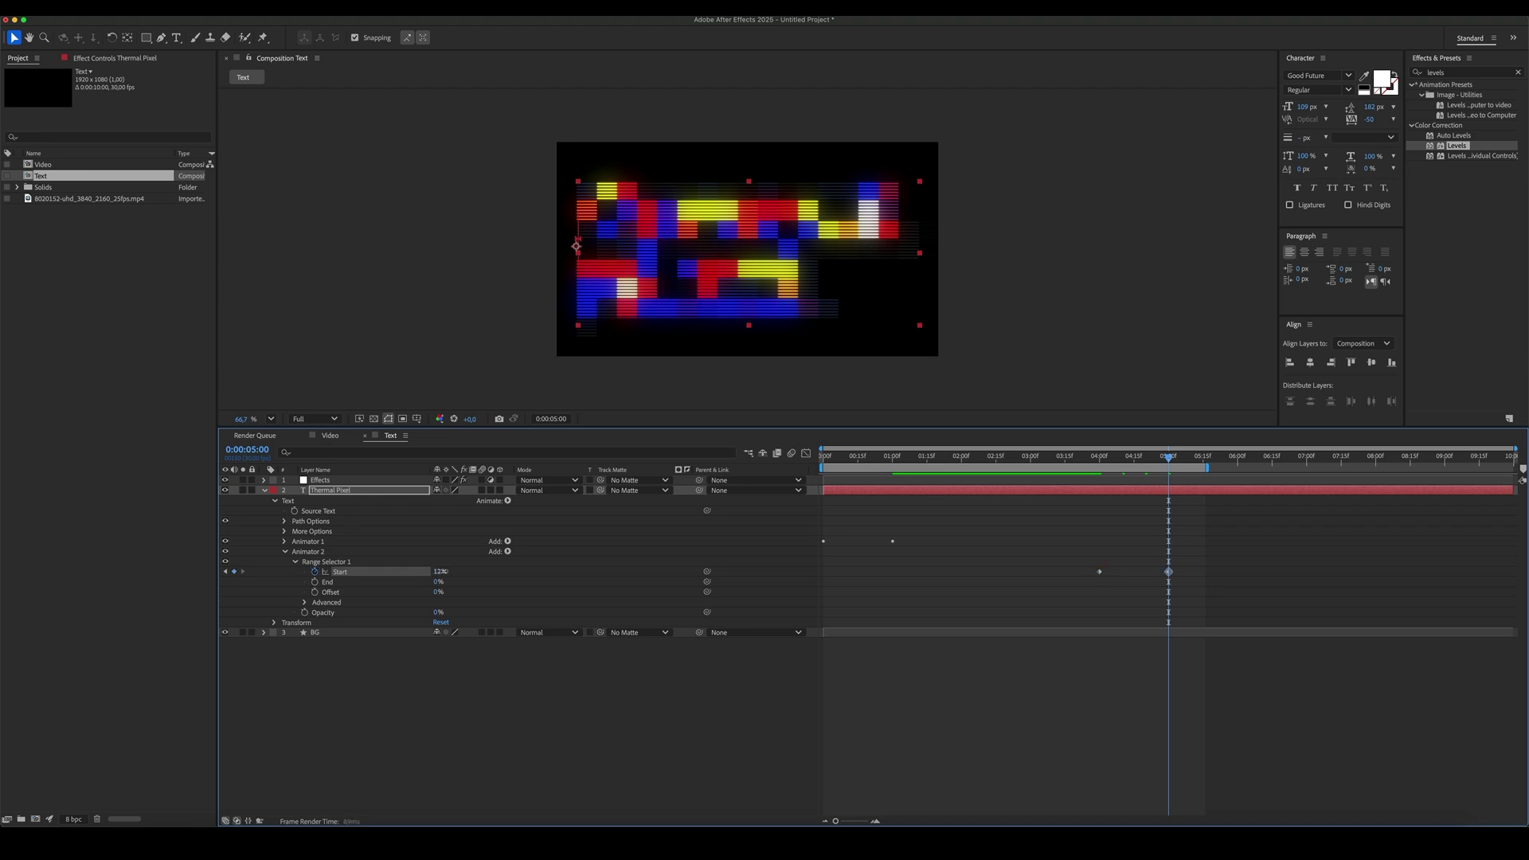
left_click_drag(440, 571, 534, 575)
left_click(524, 697)
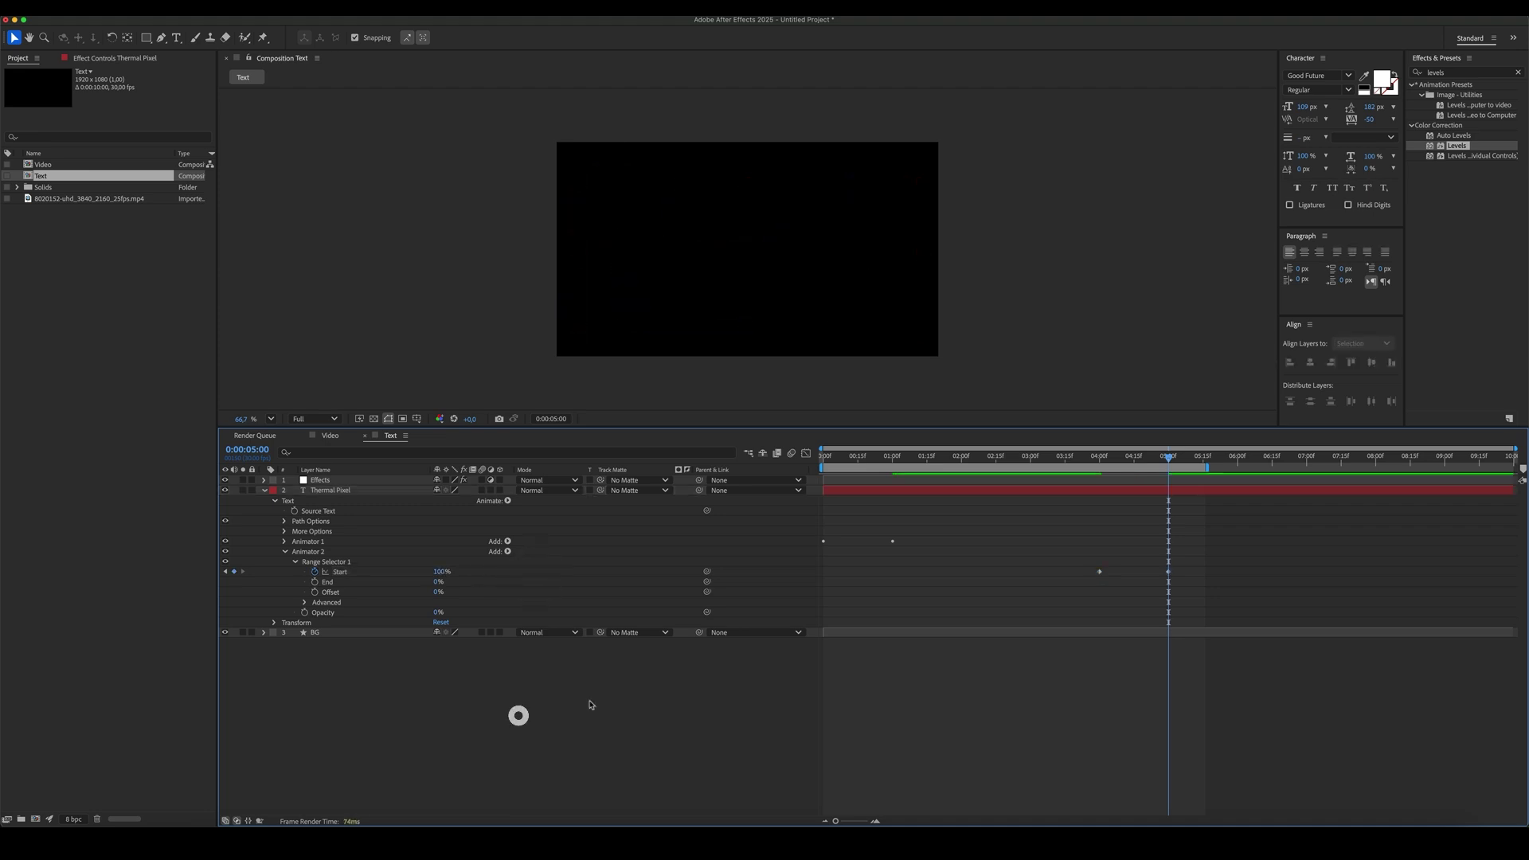
key("space")
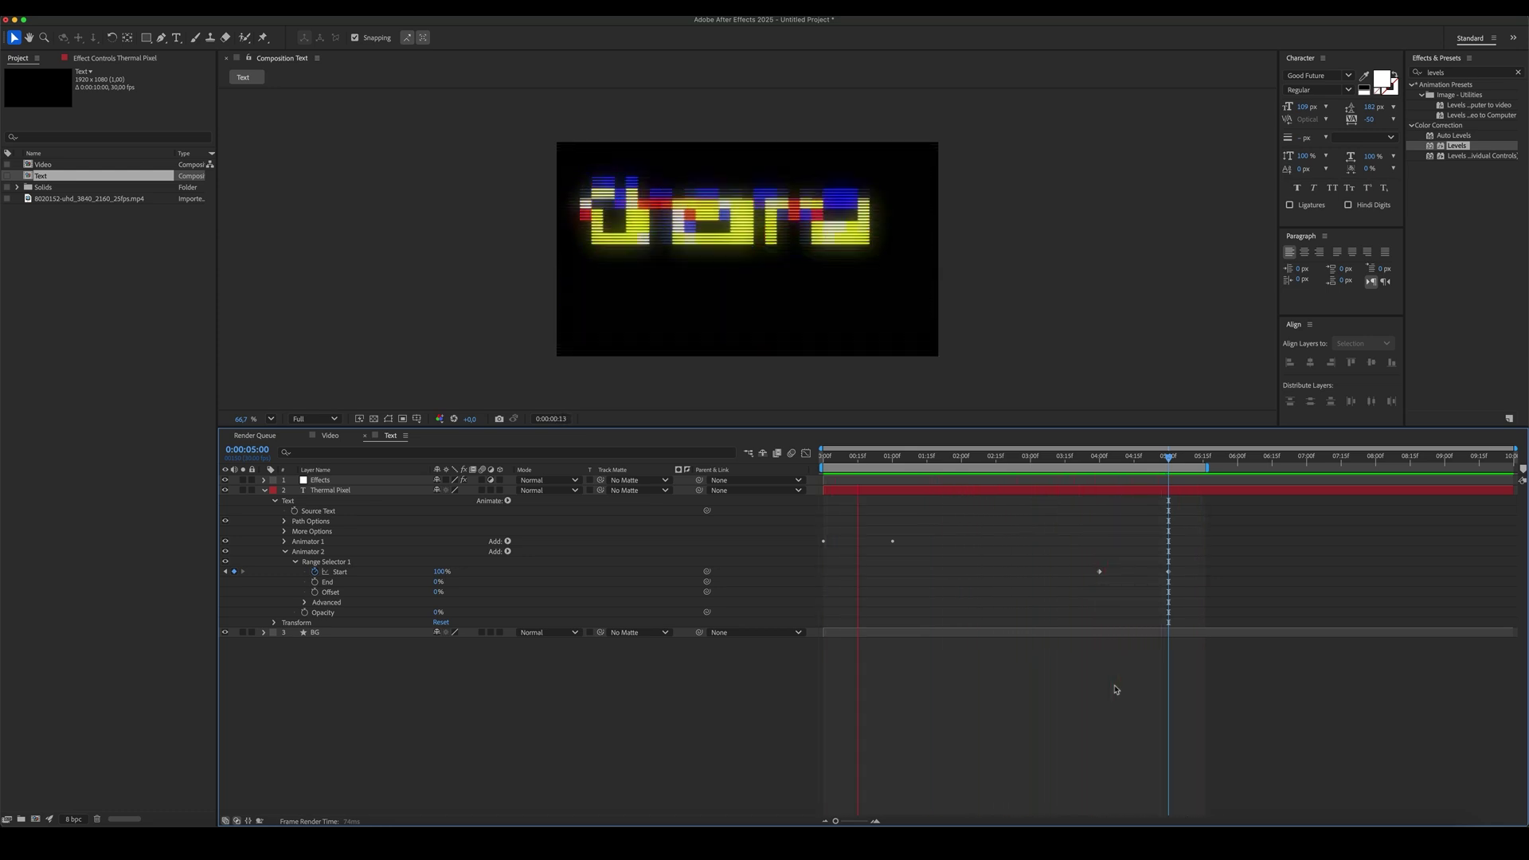
key("space")
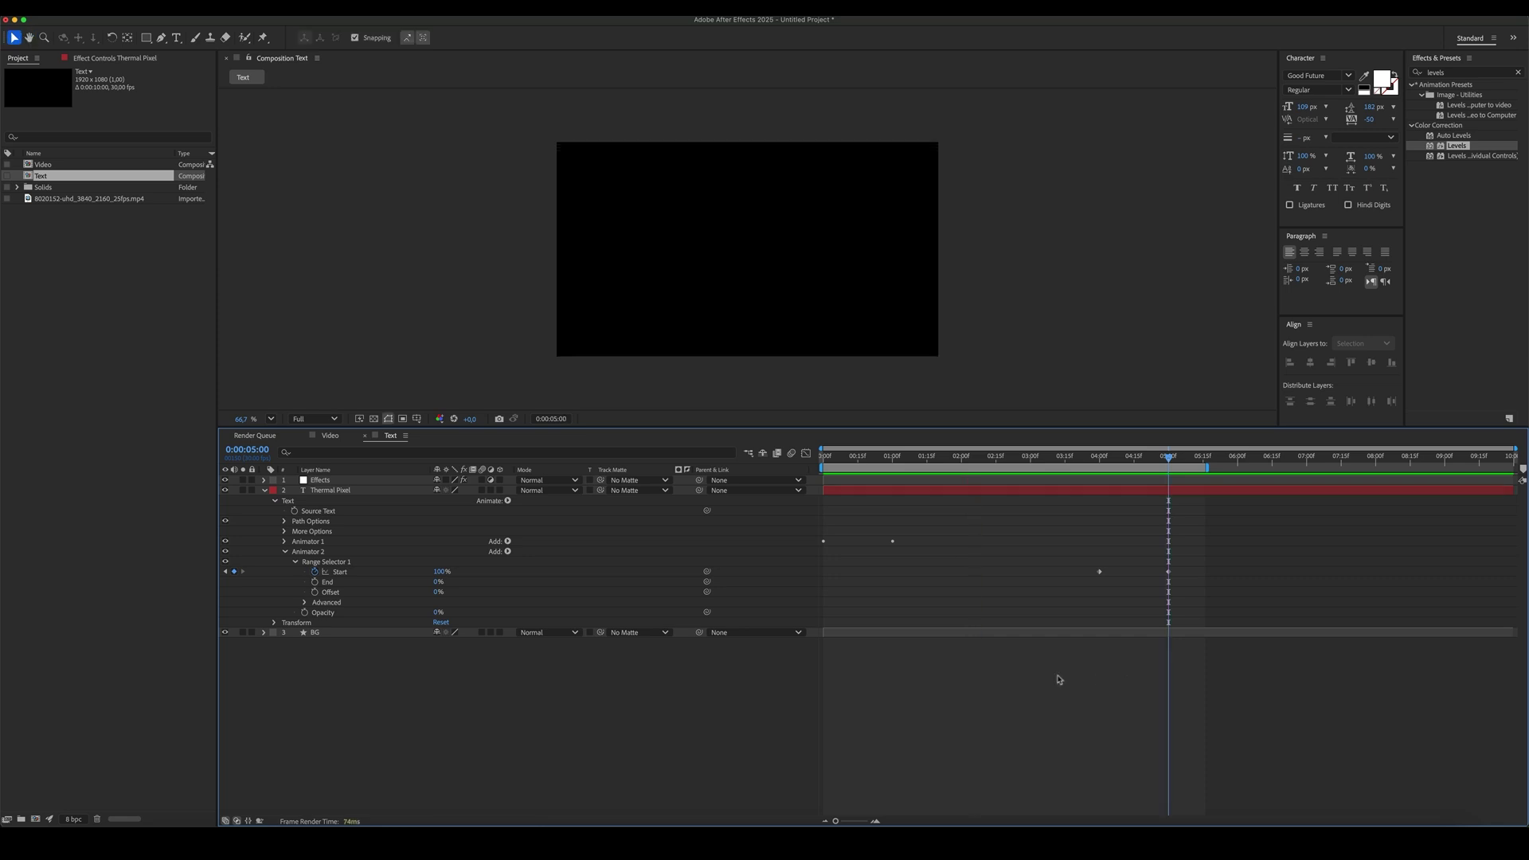
Step: Remove the Slider Control's keyframes on the Effects layer, set the slider to a constant 15, and preview the composition
left_click(842, 480)
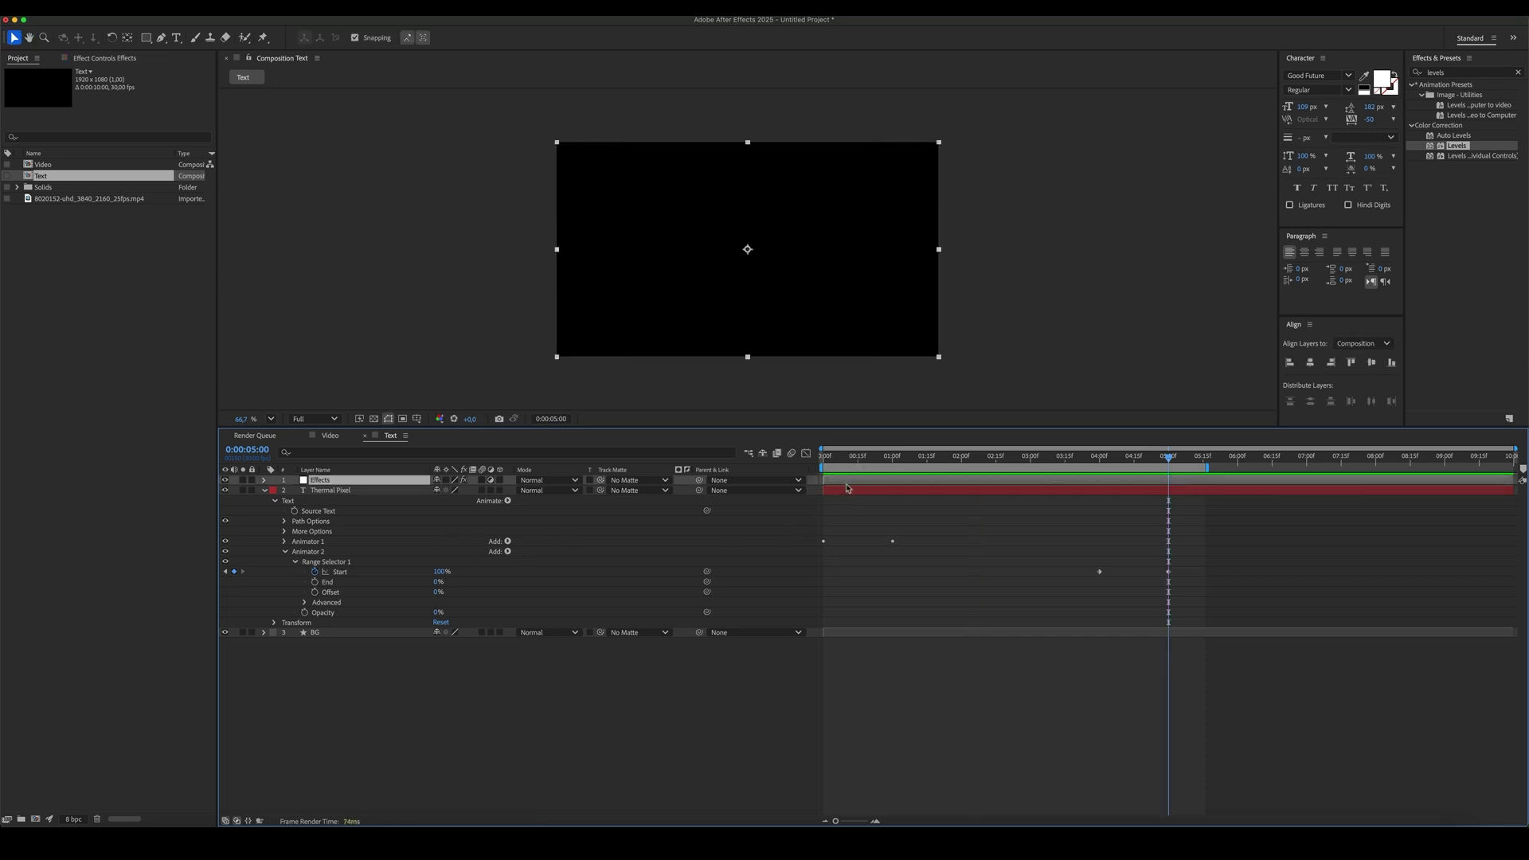
key("u")
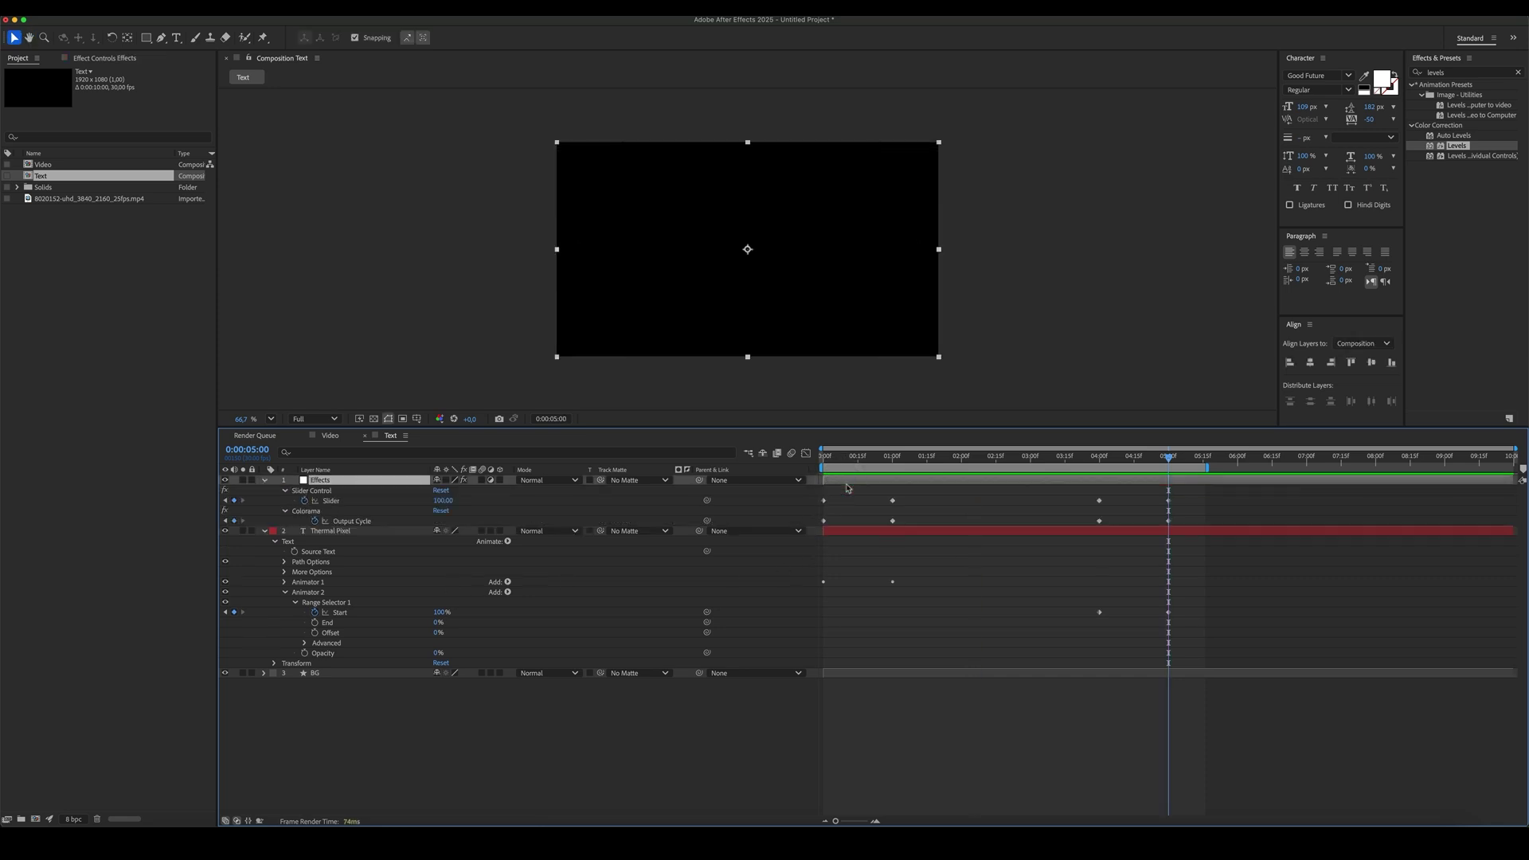
left_click(304, 500)
left_click(443, 501)
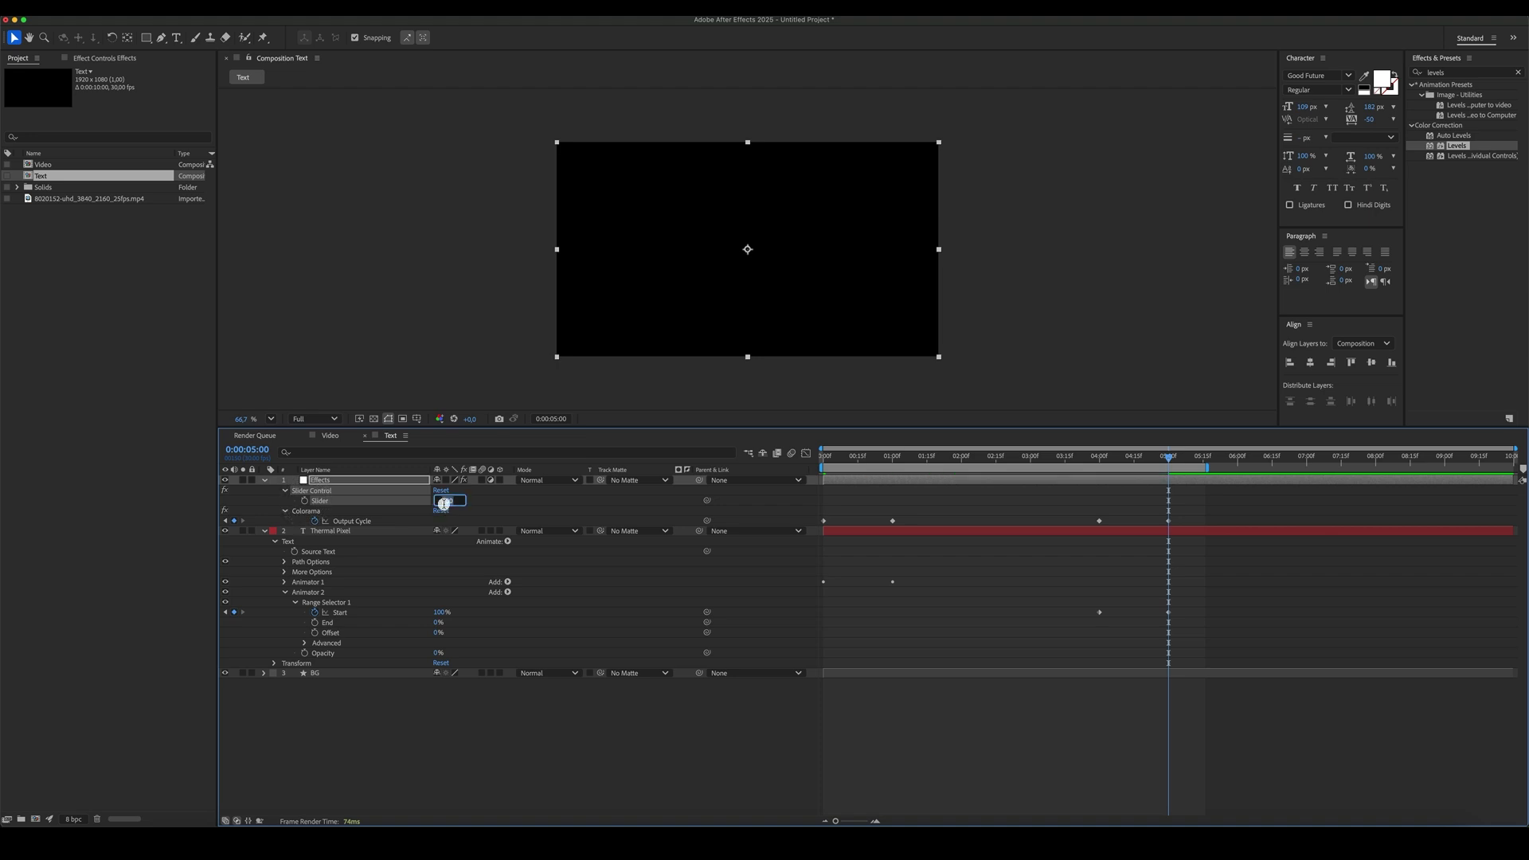
type("15")
left_click(495, 715)
key("space")
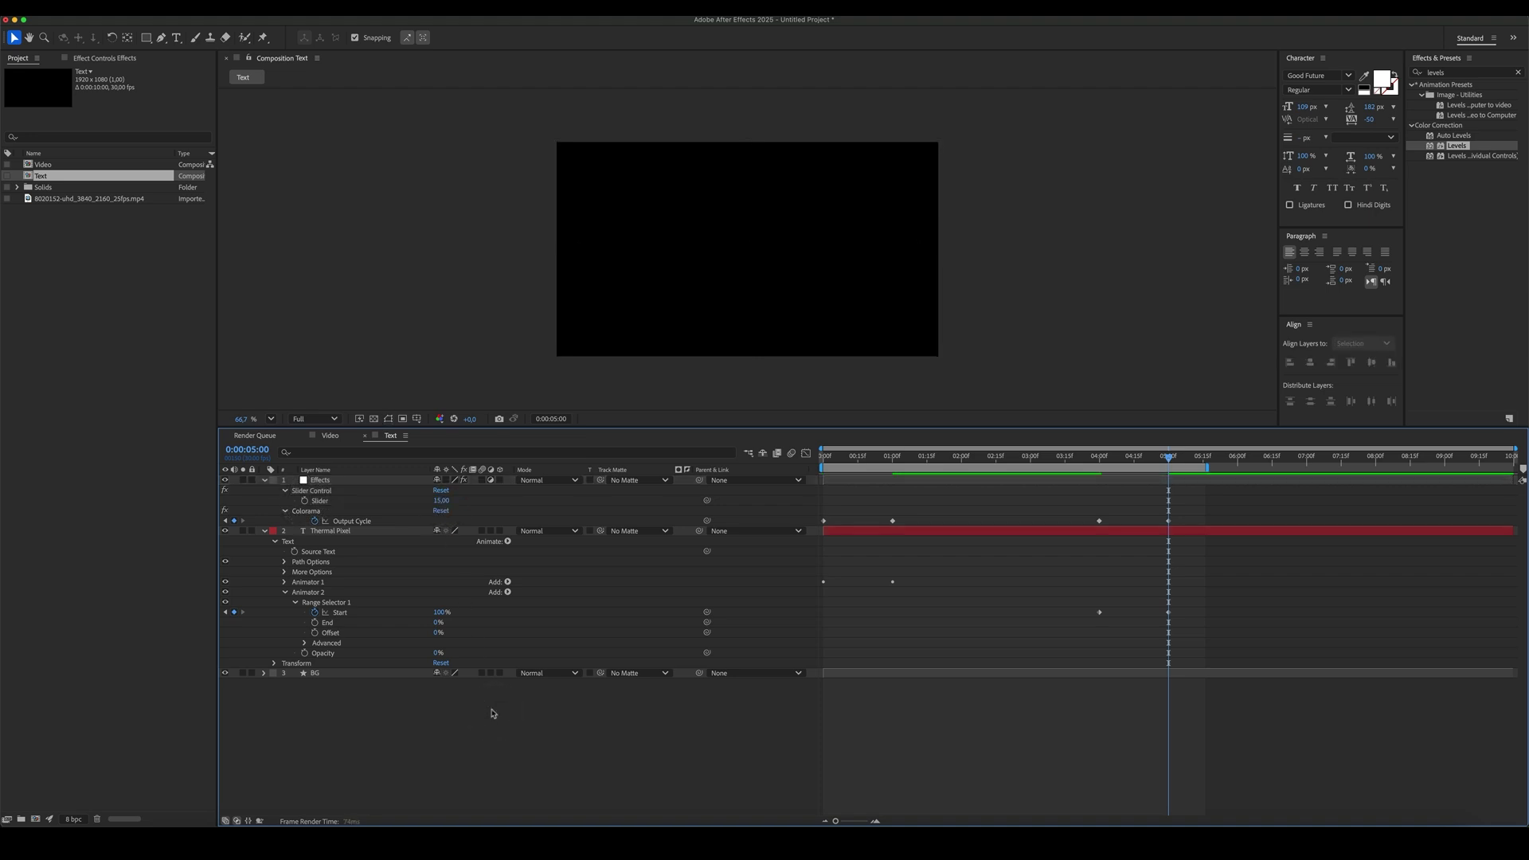